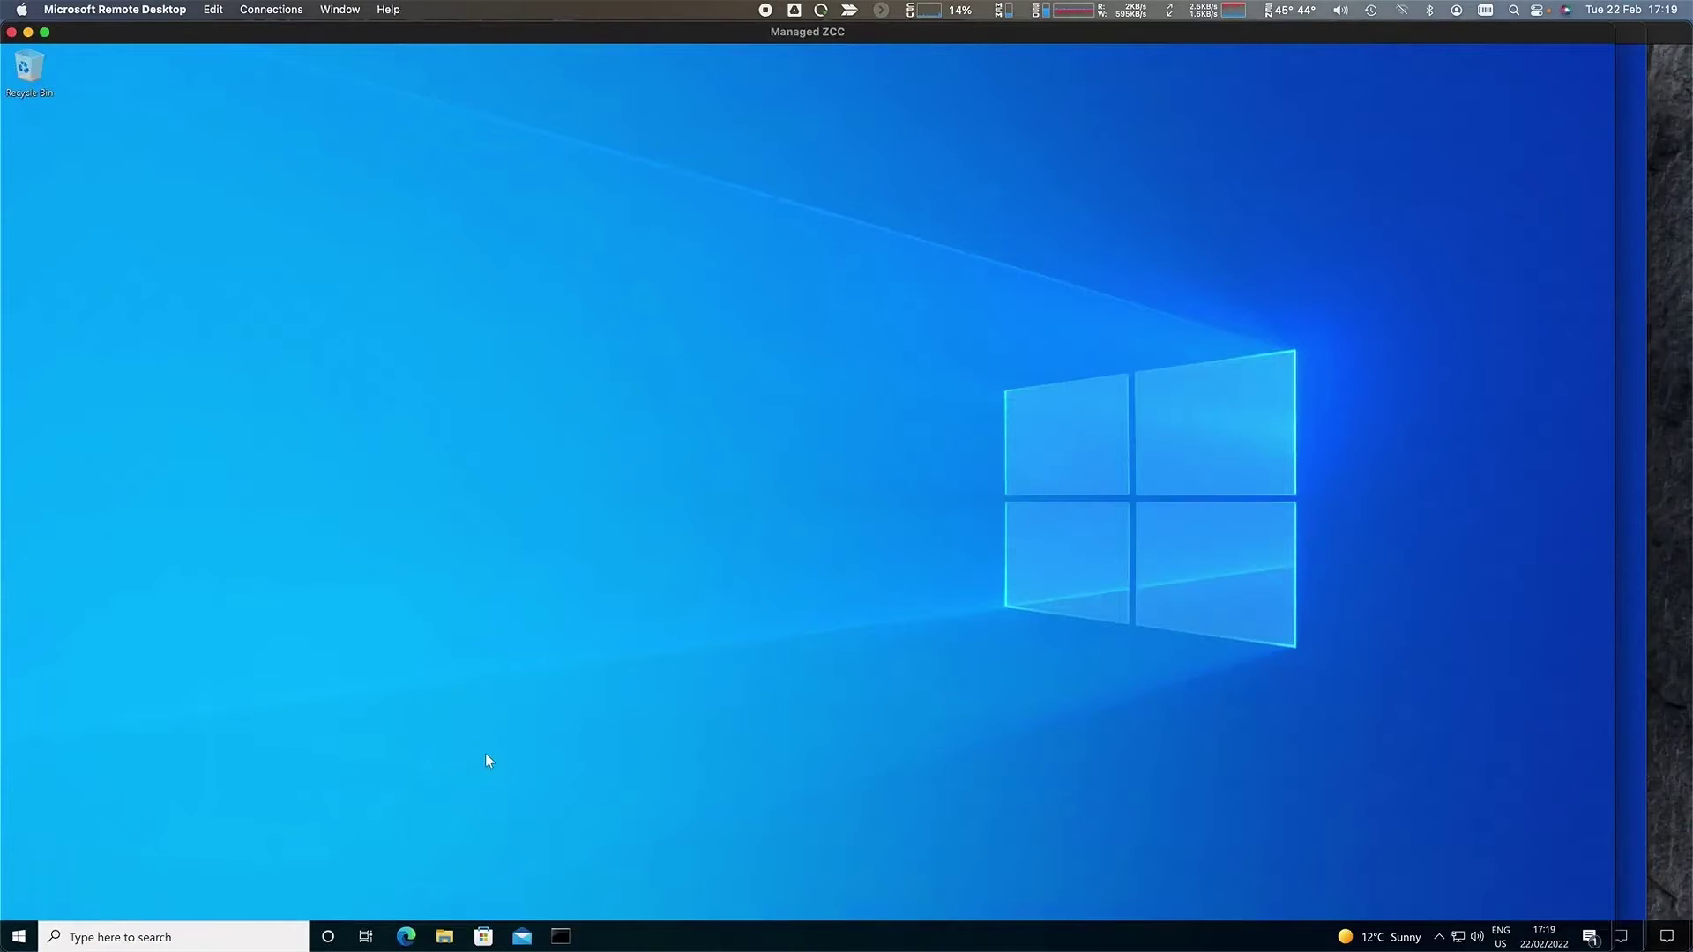
- Launch Zscaler Client Connector from the Start menu and reveal the hidden tray icons
left_click(18, 936)
left_click(283, 599)
left_click(1439, 936)
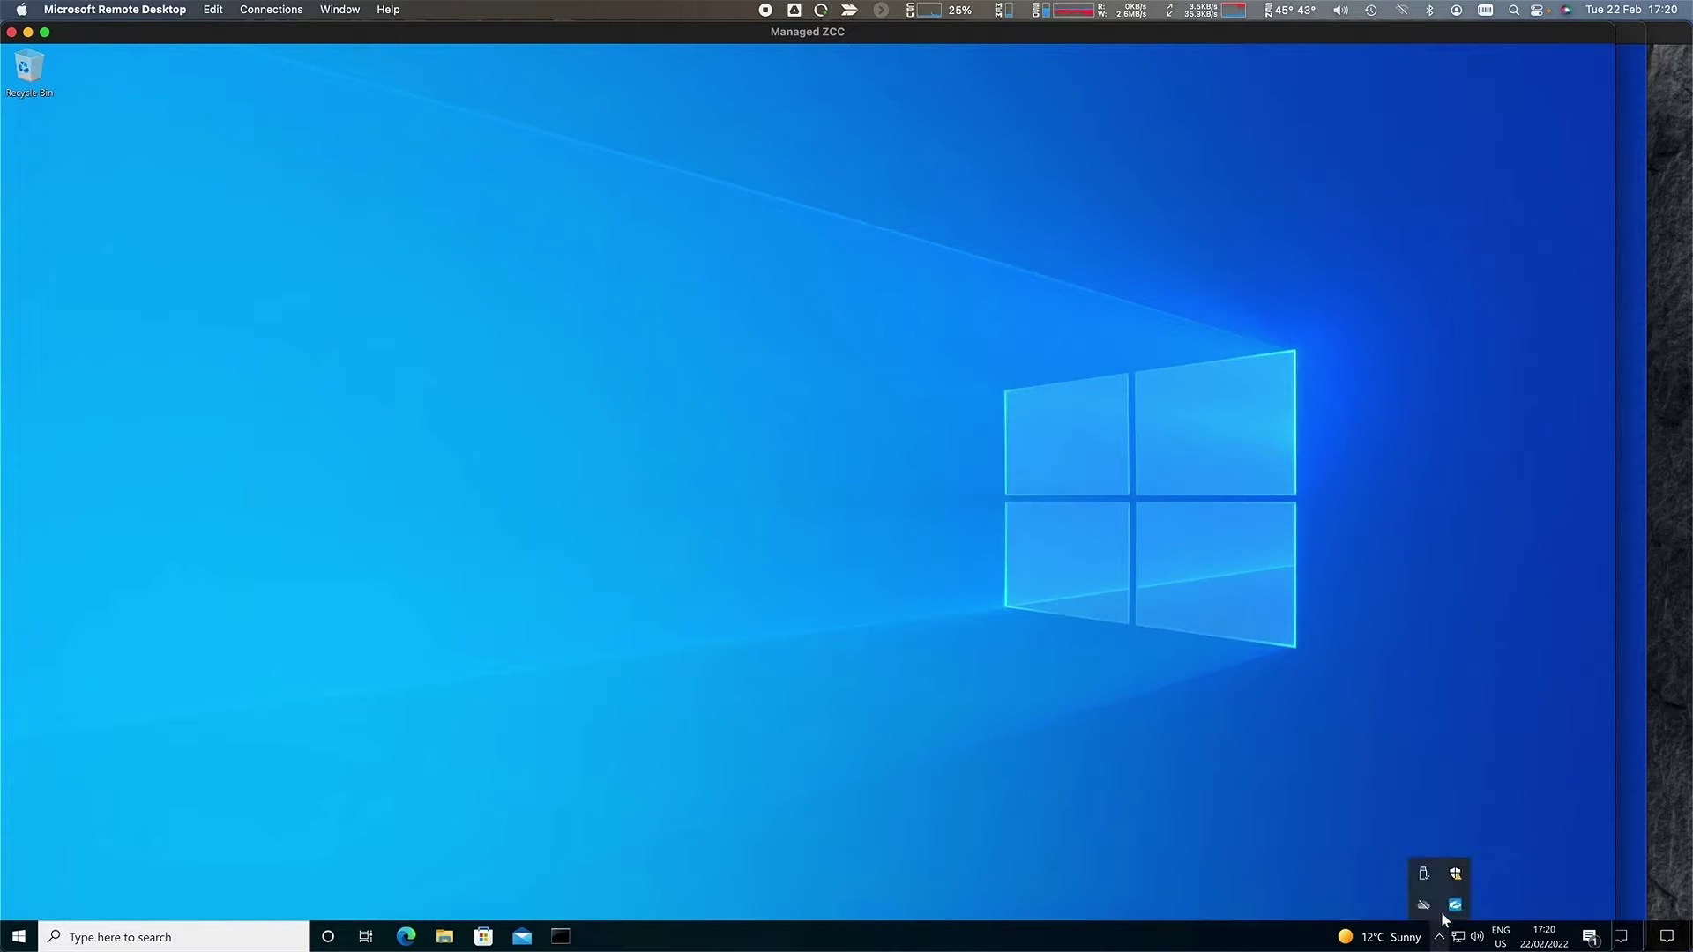
- Check the Zscaler Client Connector's Private Access and Digital Experience status, then close the window
left_click(1455, 905)
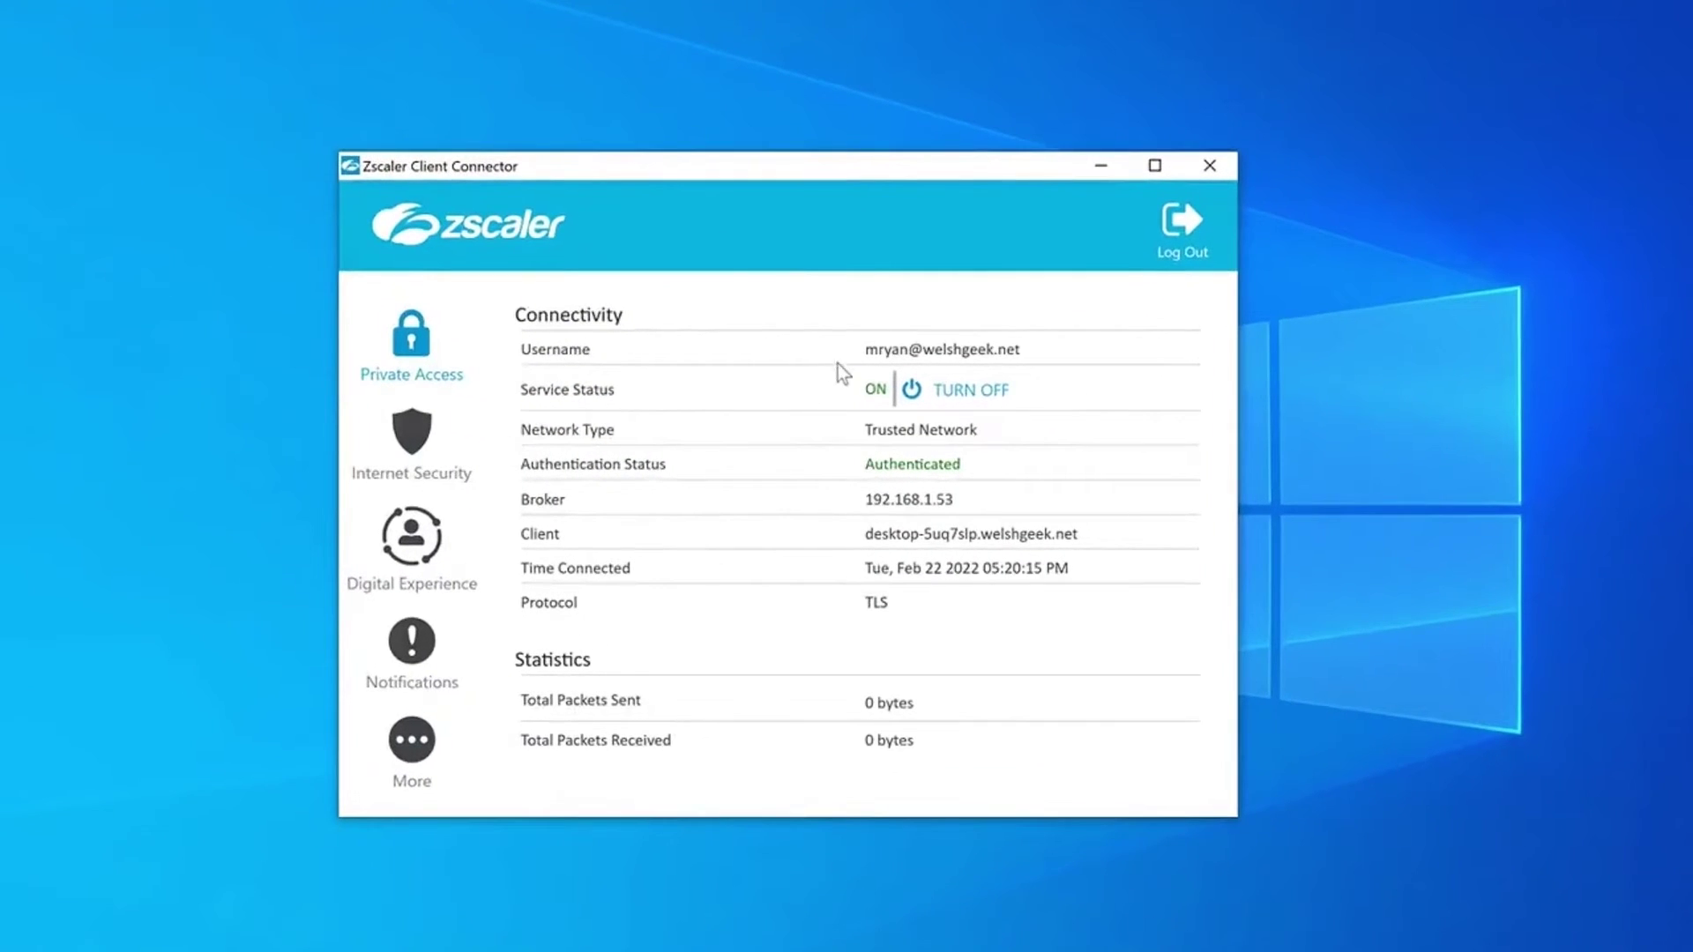
left_click(411, 535)
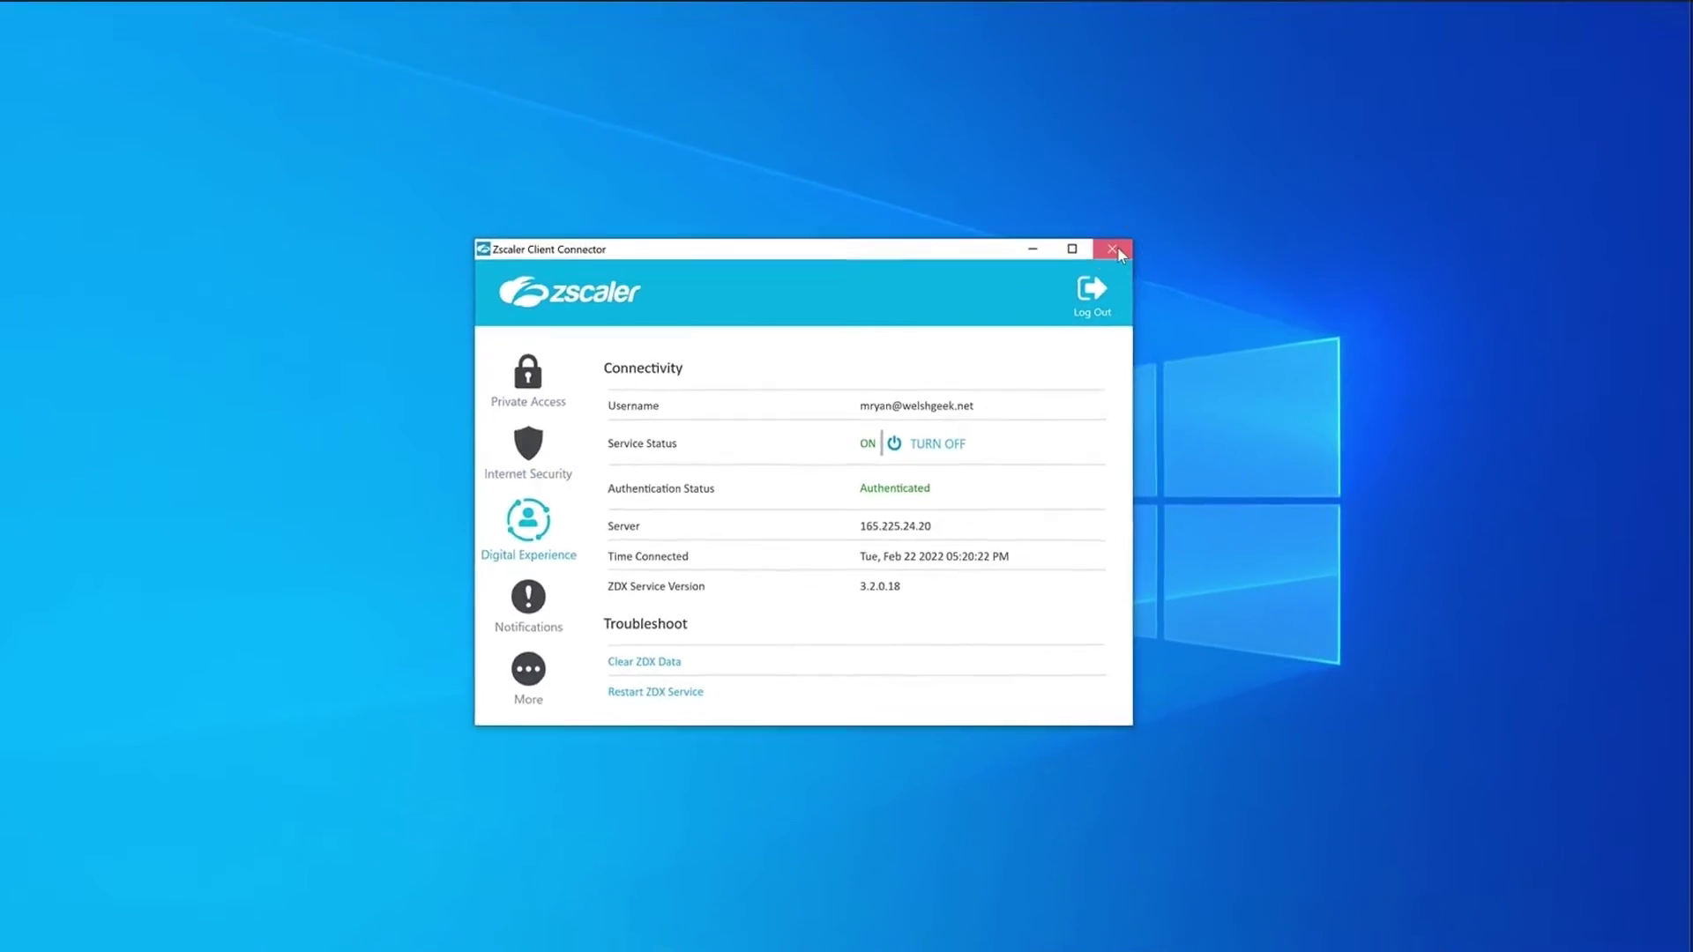
left_click(1116, 250)
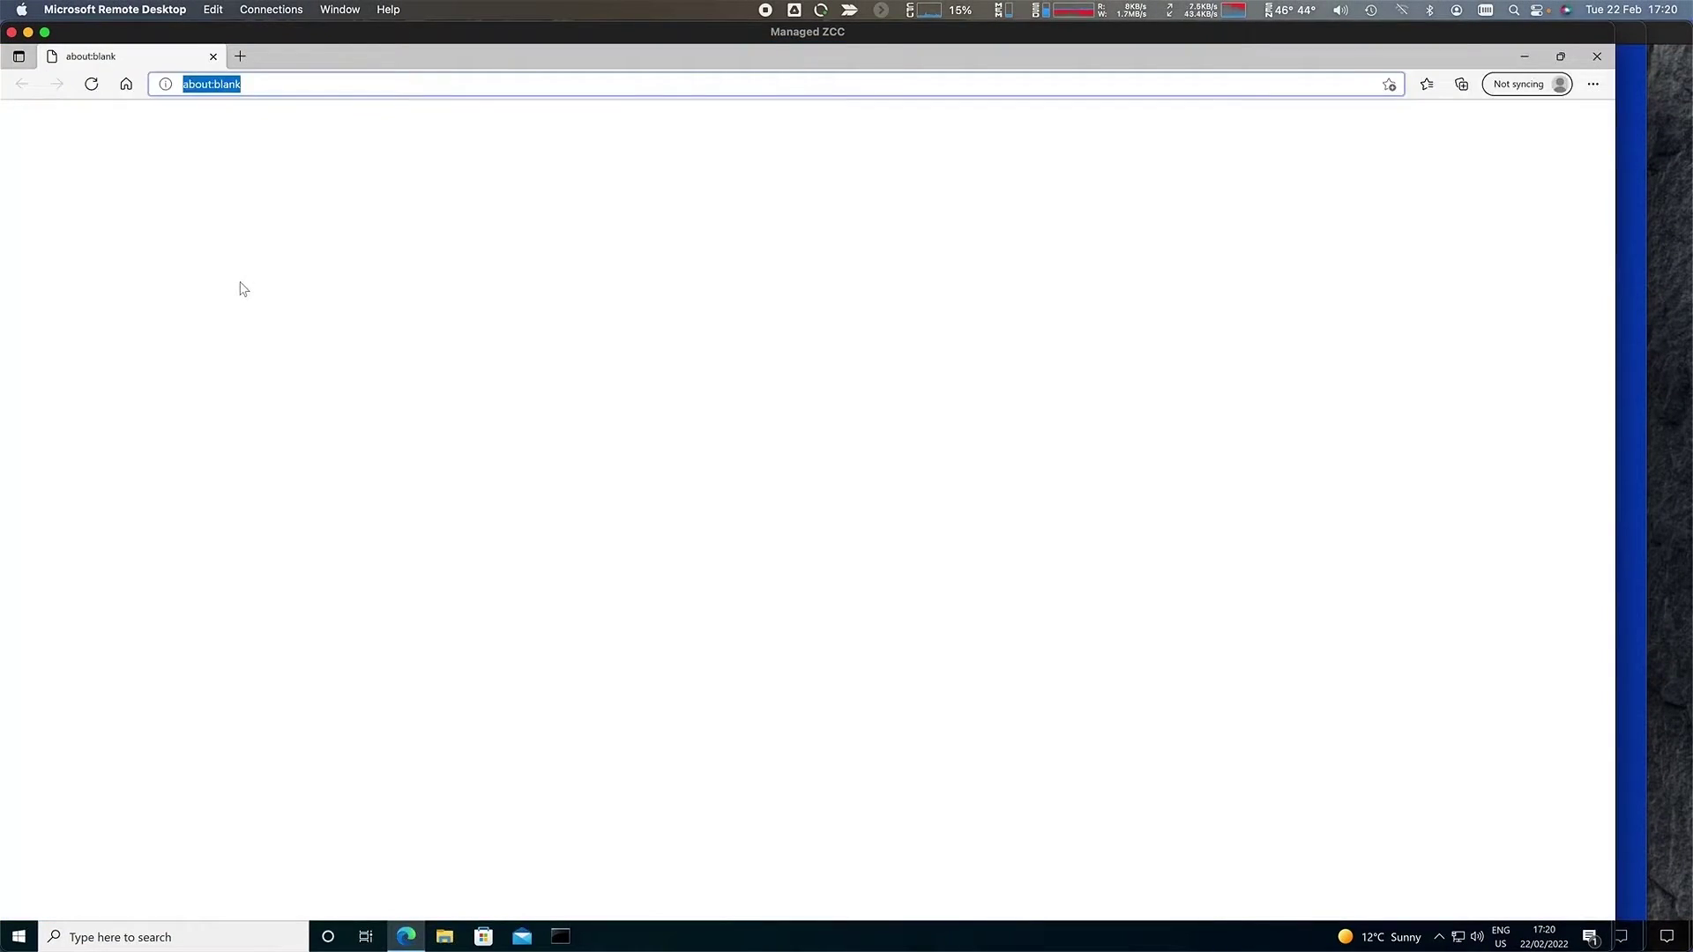
- Load the Apache and AWS Apache sites from Edge favourites, showing the DataCenter and AWS pages
left_click(1426, 84)
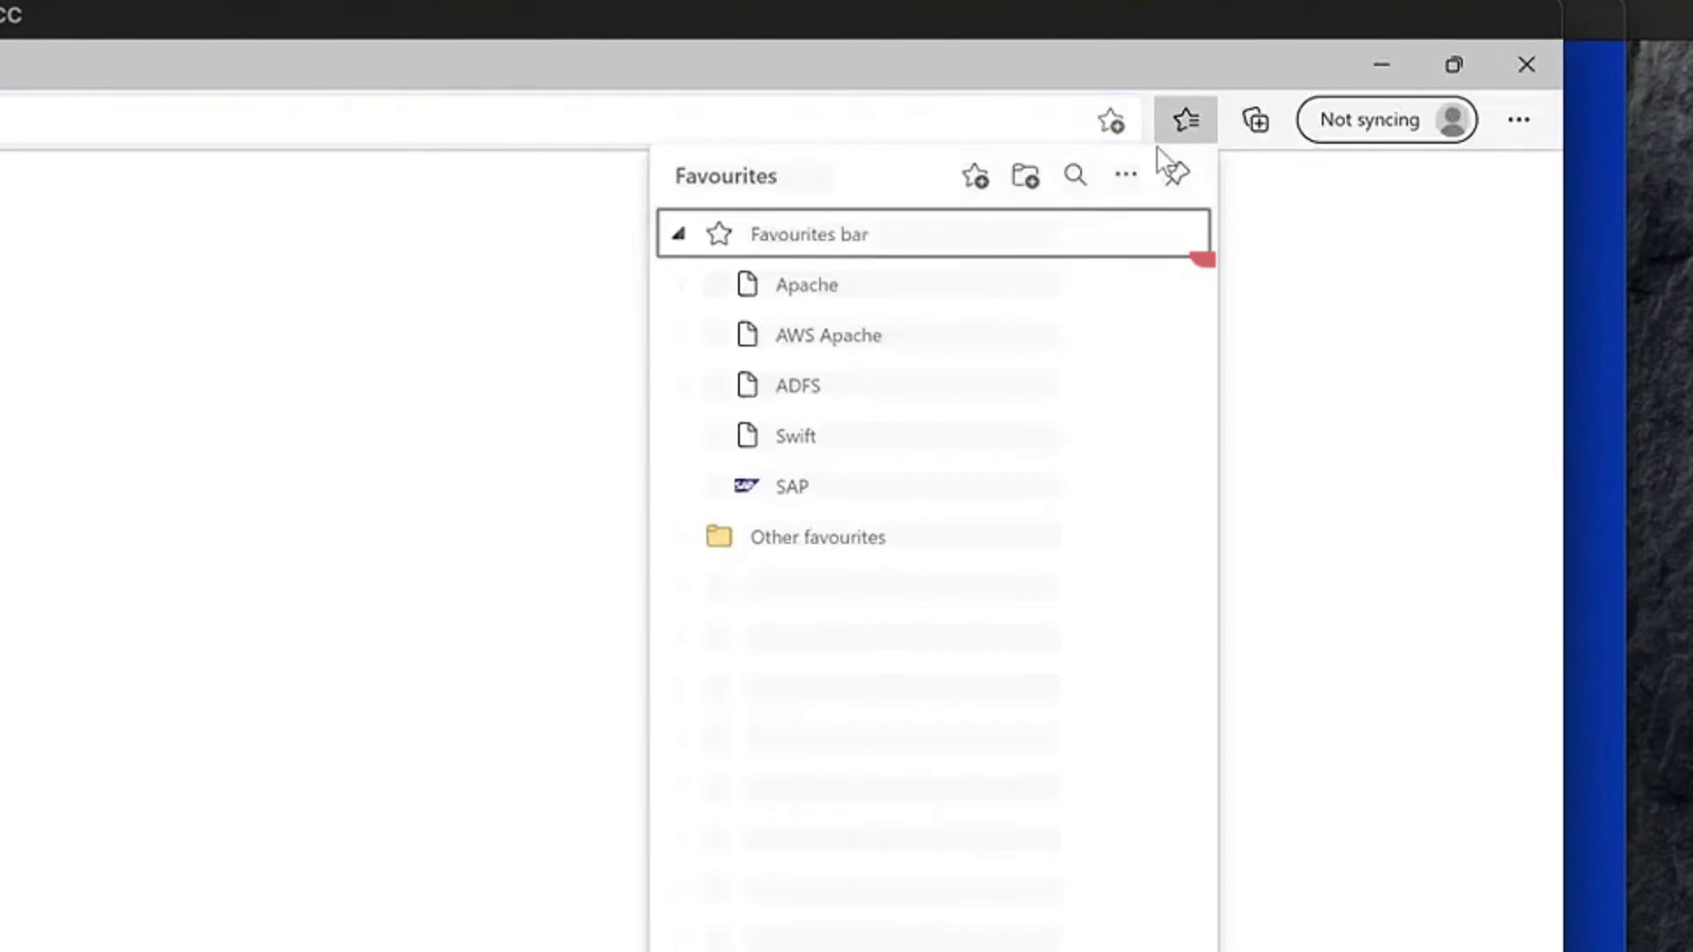
left_click(926, 284)
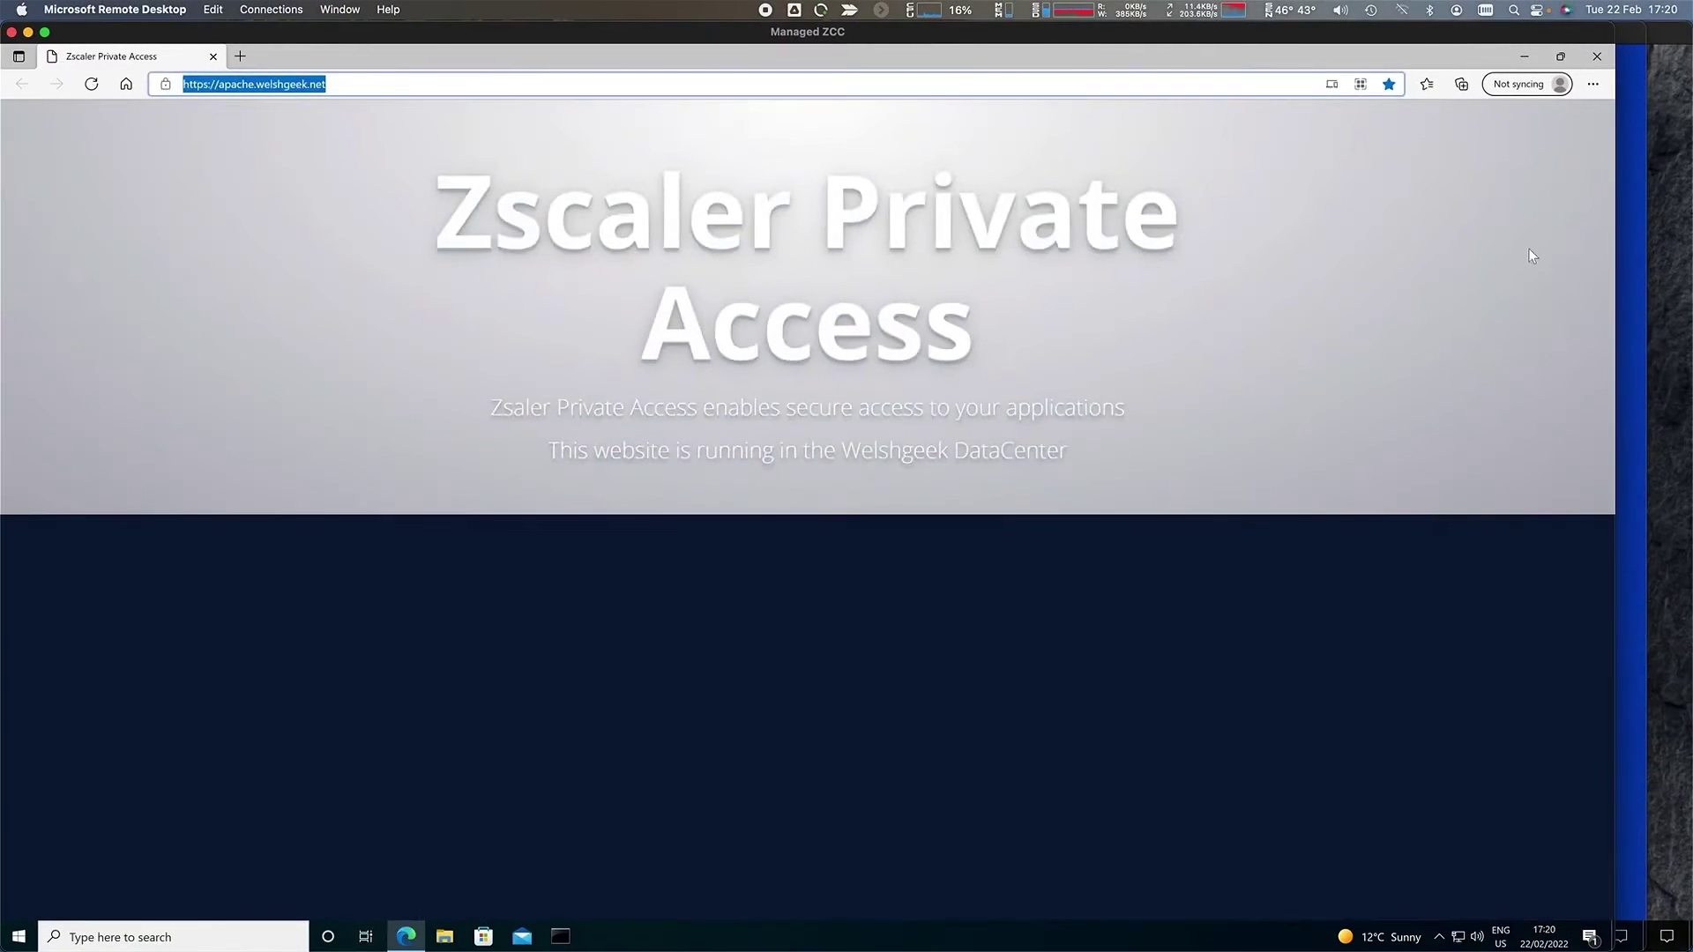
left_click(1427, 84)
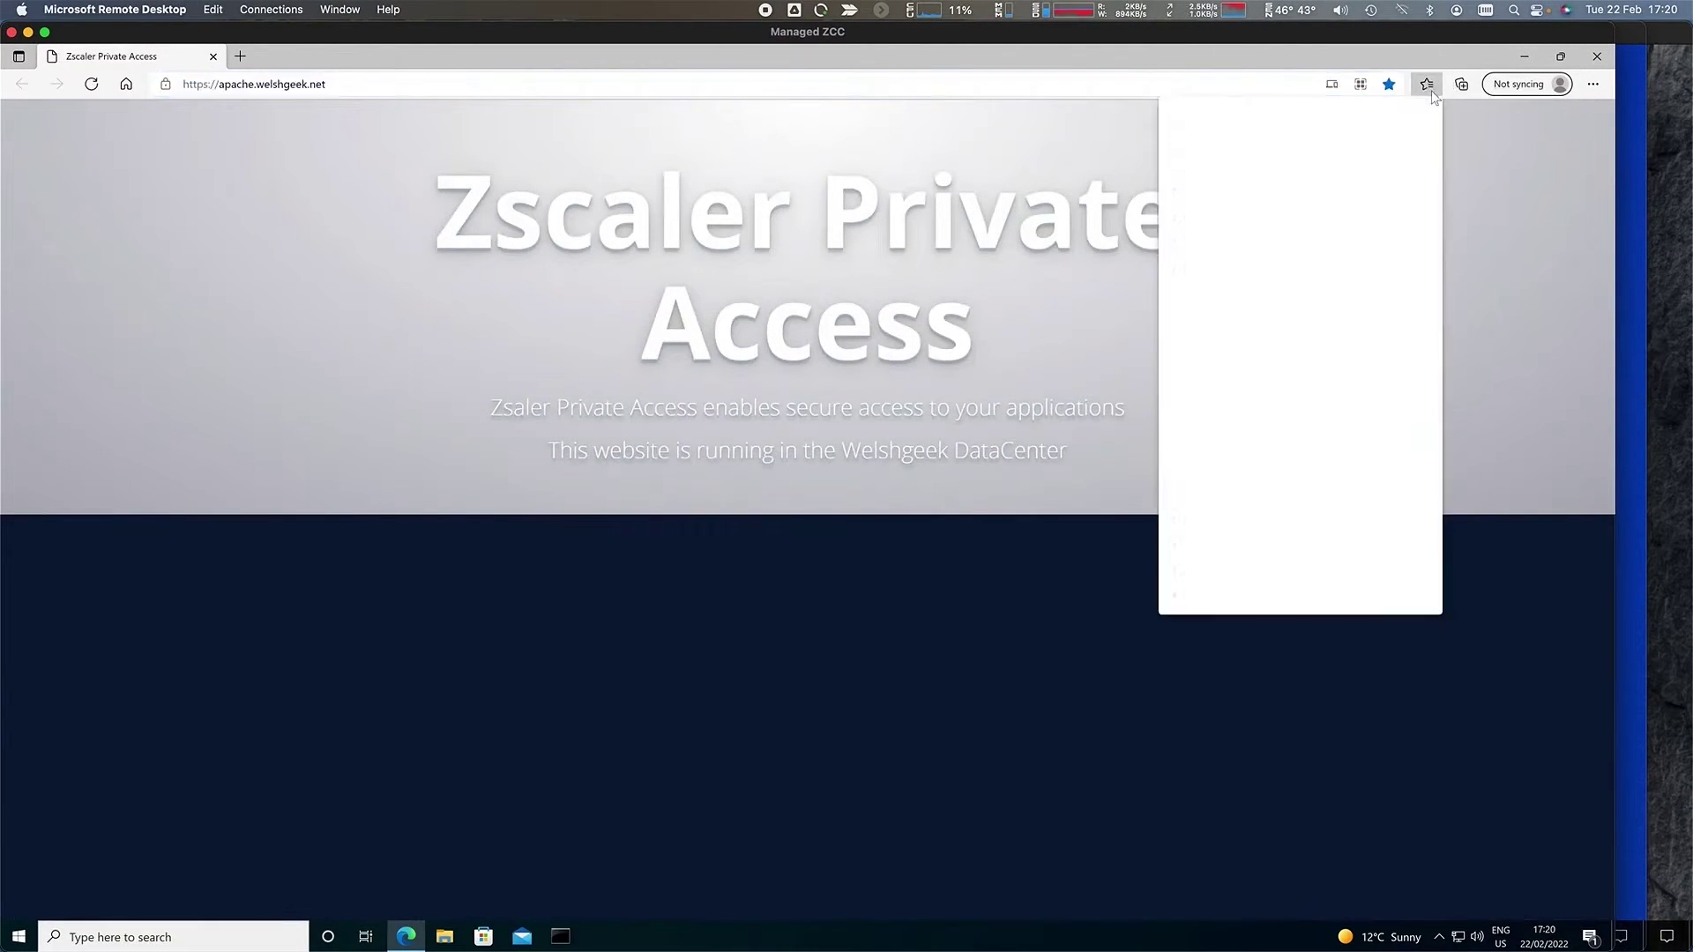
left_click(1296, 189)
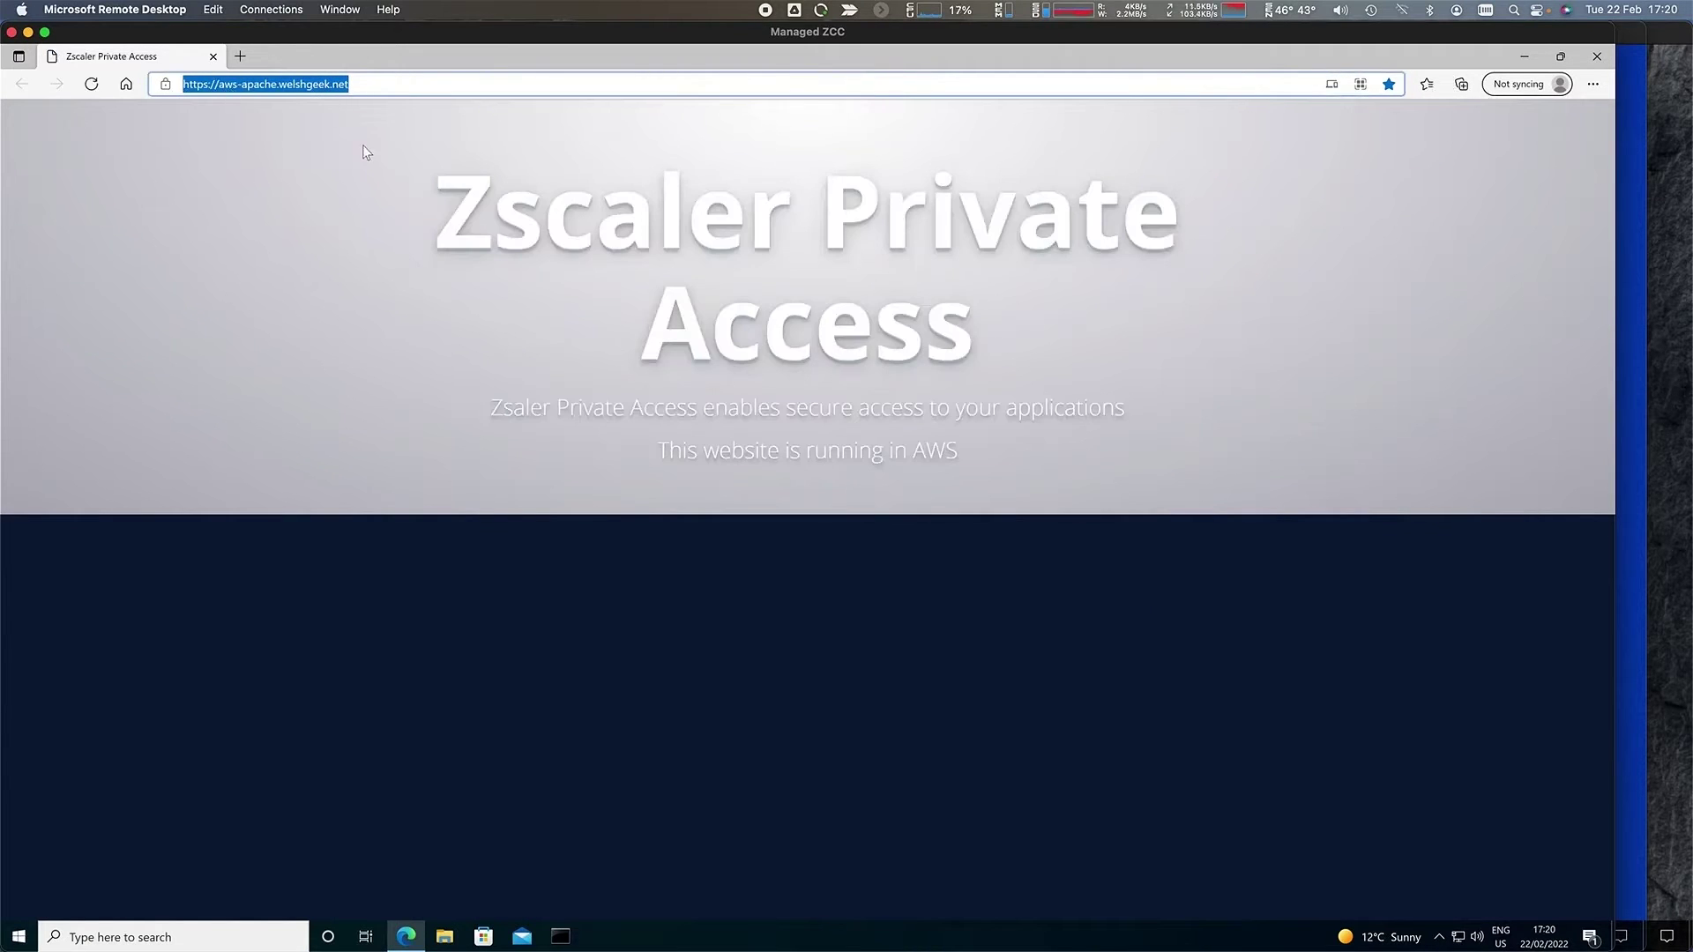
left_click(338, 9)
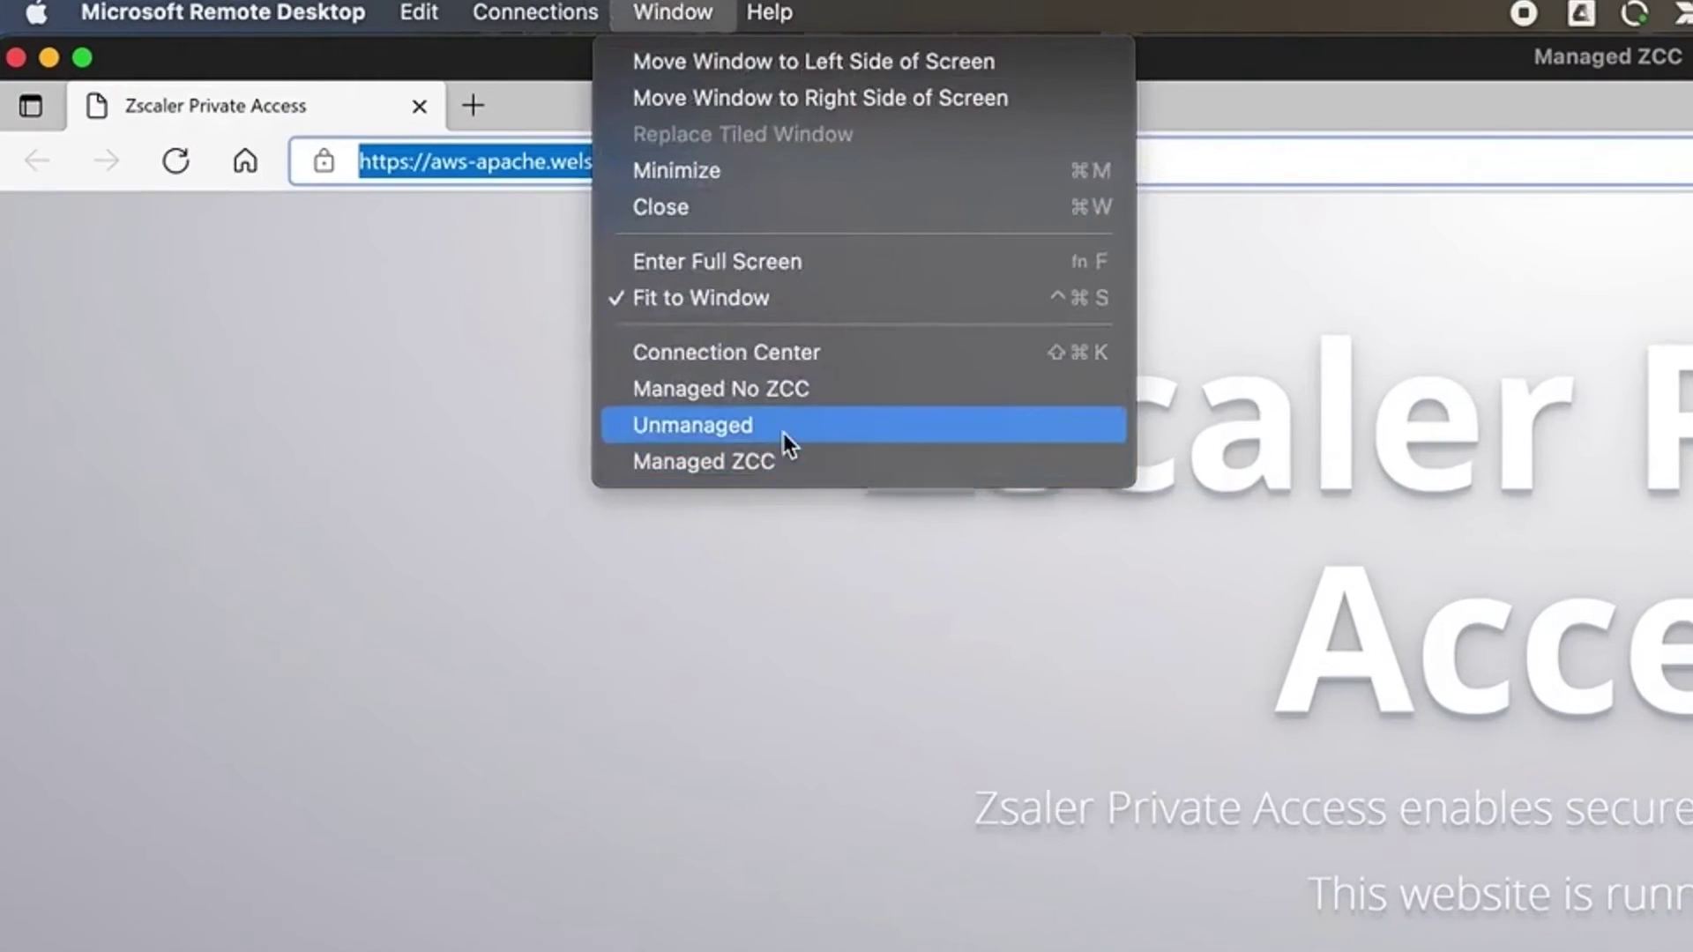
- Switch to the Managed No ZCC session, enter the username and sign in with the Users certificate
left_click(758, 388)
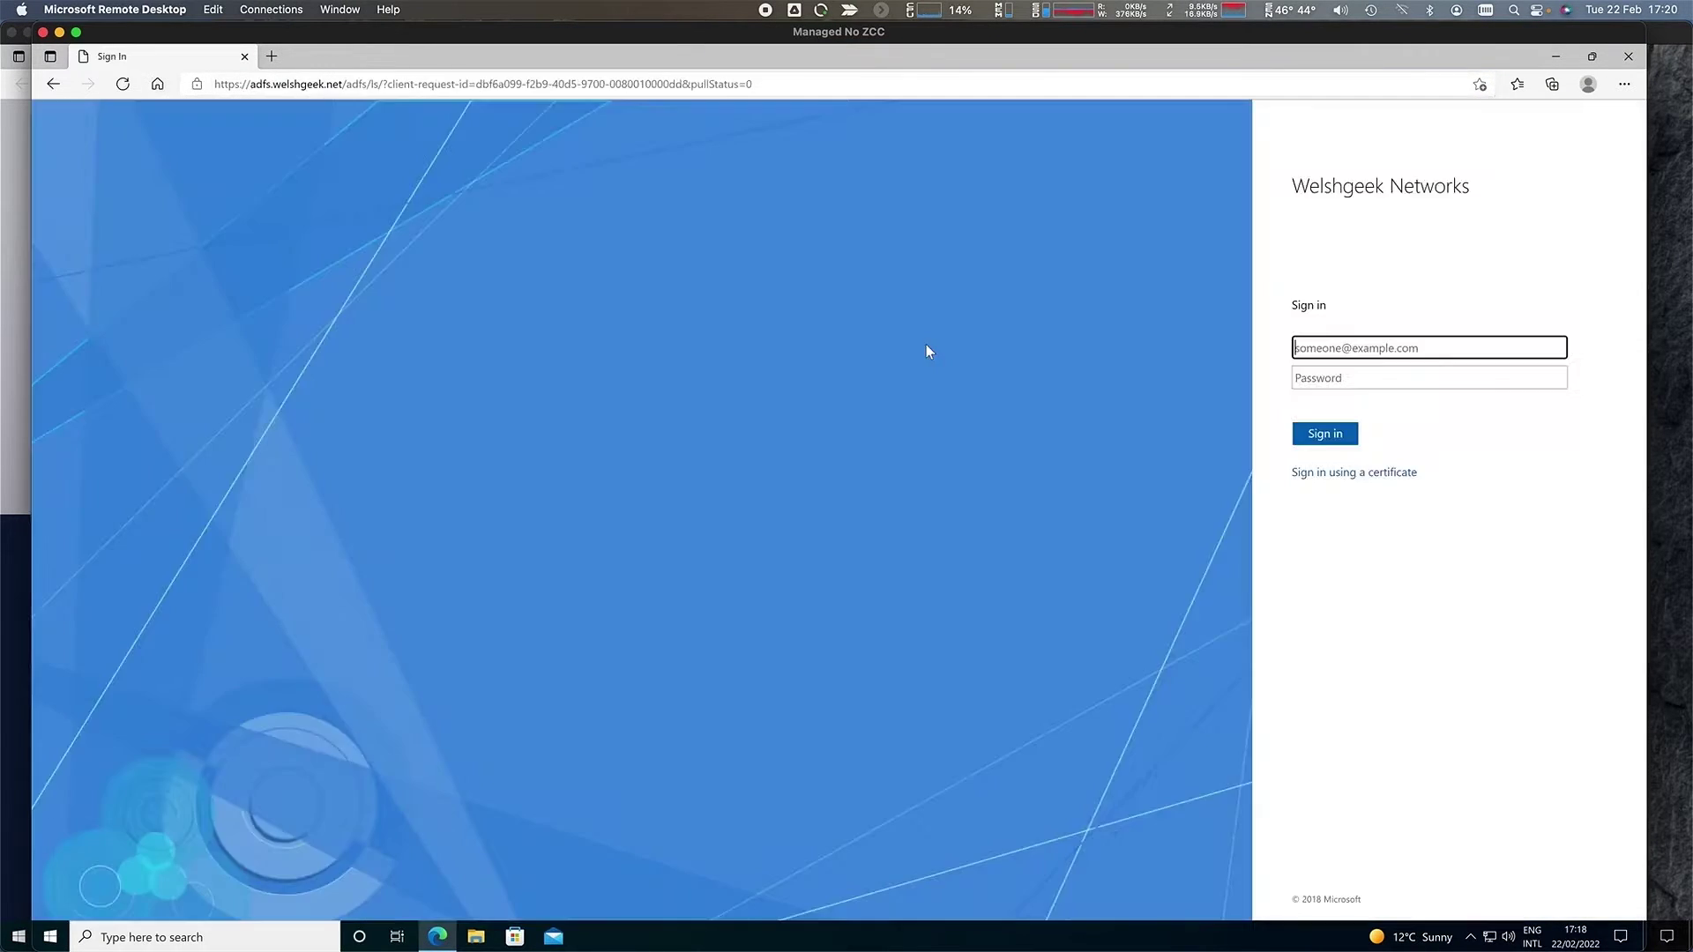
left_click(1301, 436)
left_click(1337, 473)
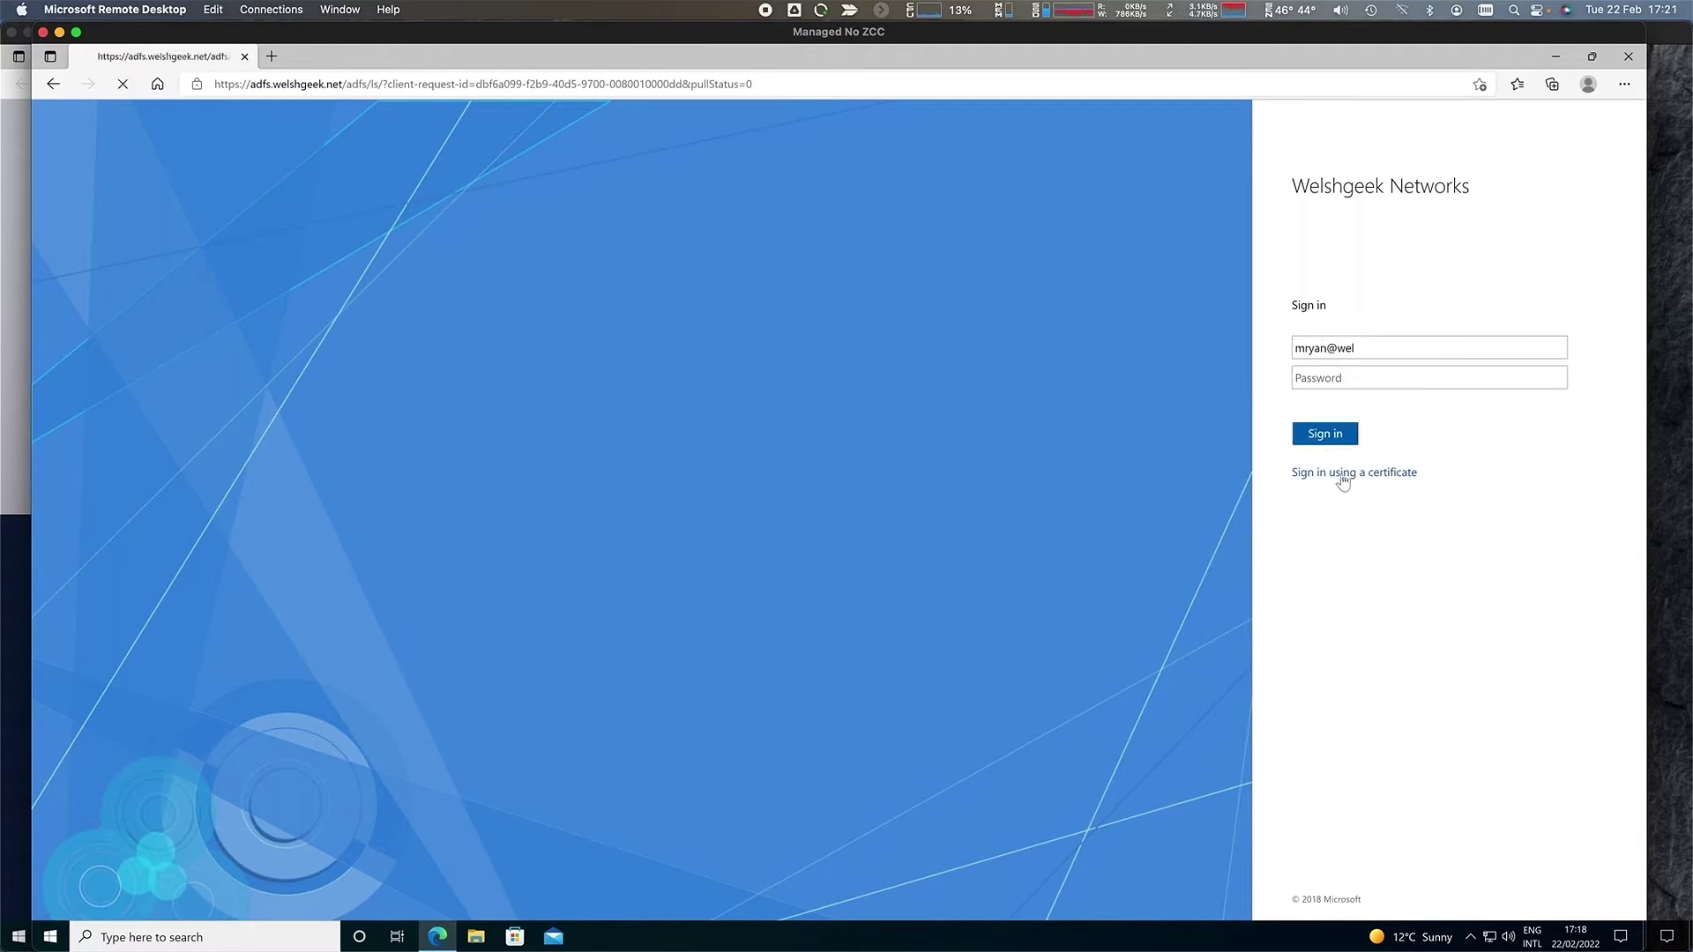
left_click(785, 200)
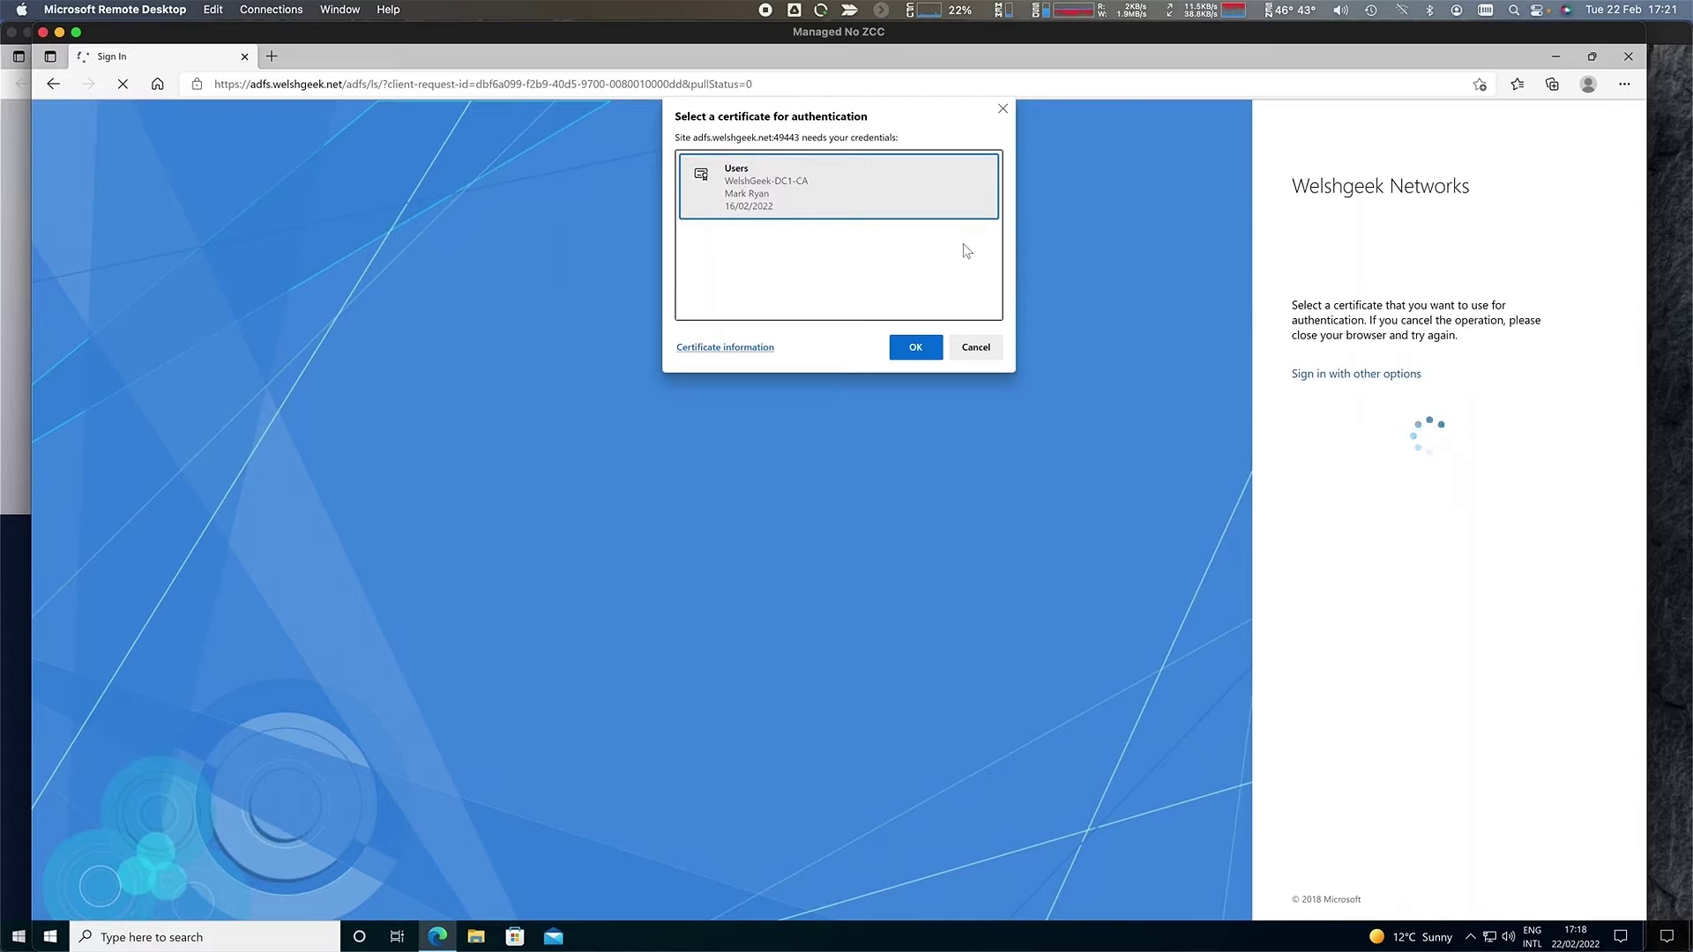
left_click(918, 347)
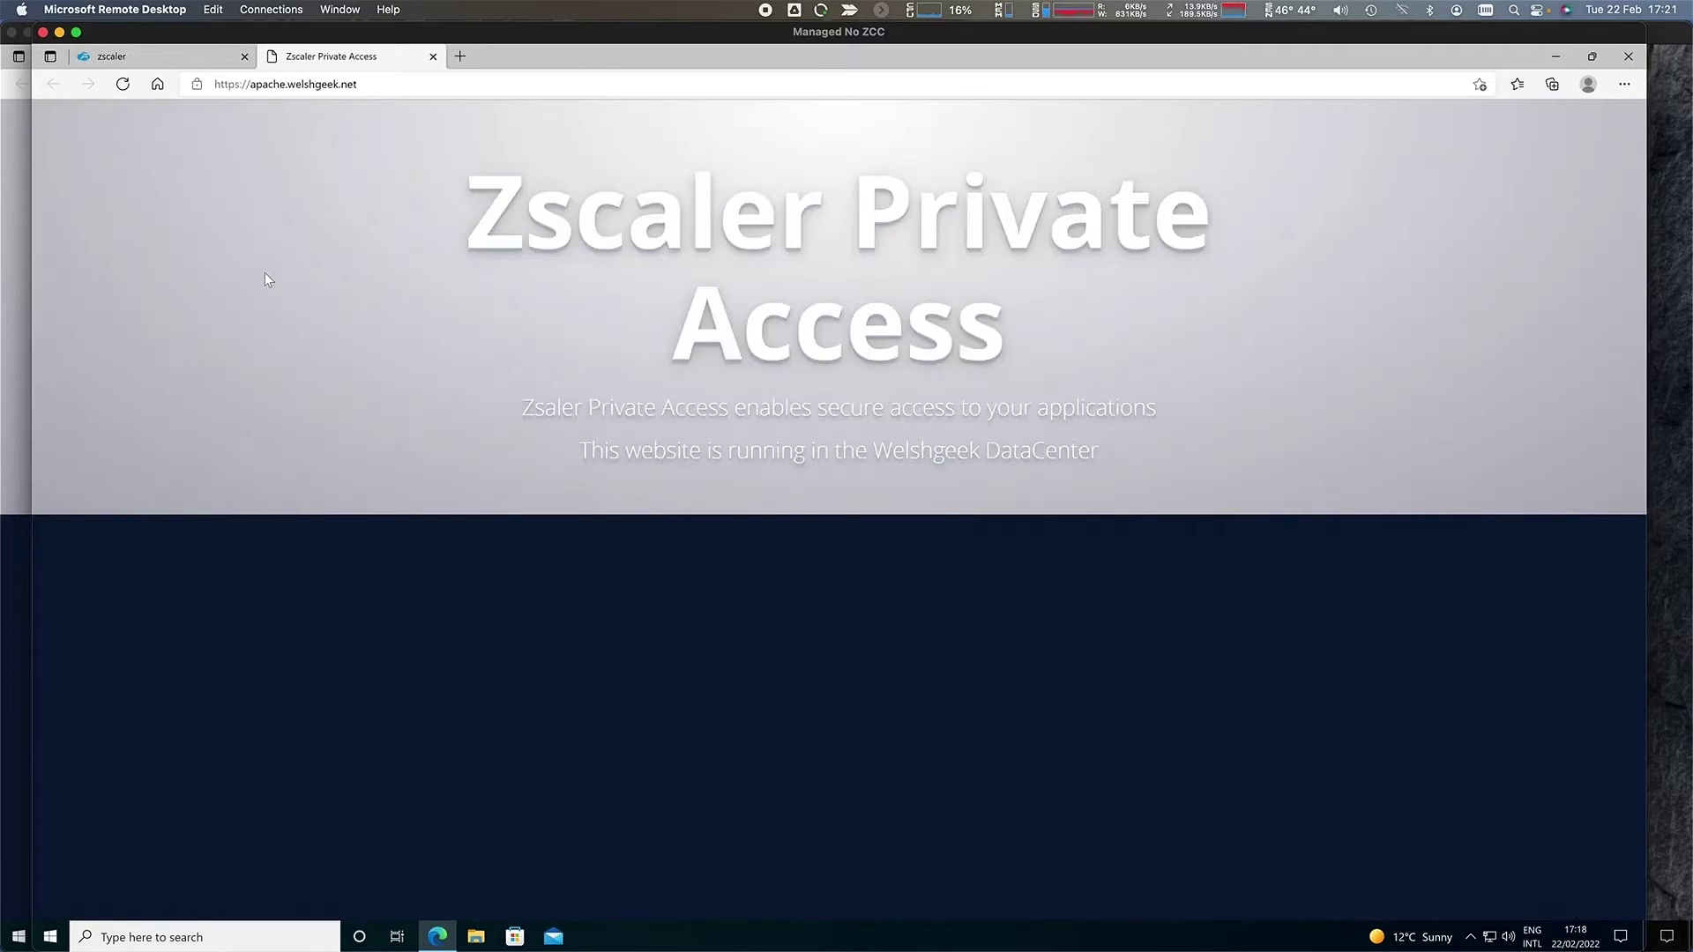
- Open aws-apache.welshgeek.net from the portal's All Applications list and highlight 'is running in AWS'
left_click(133, 55)
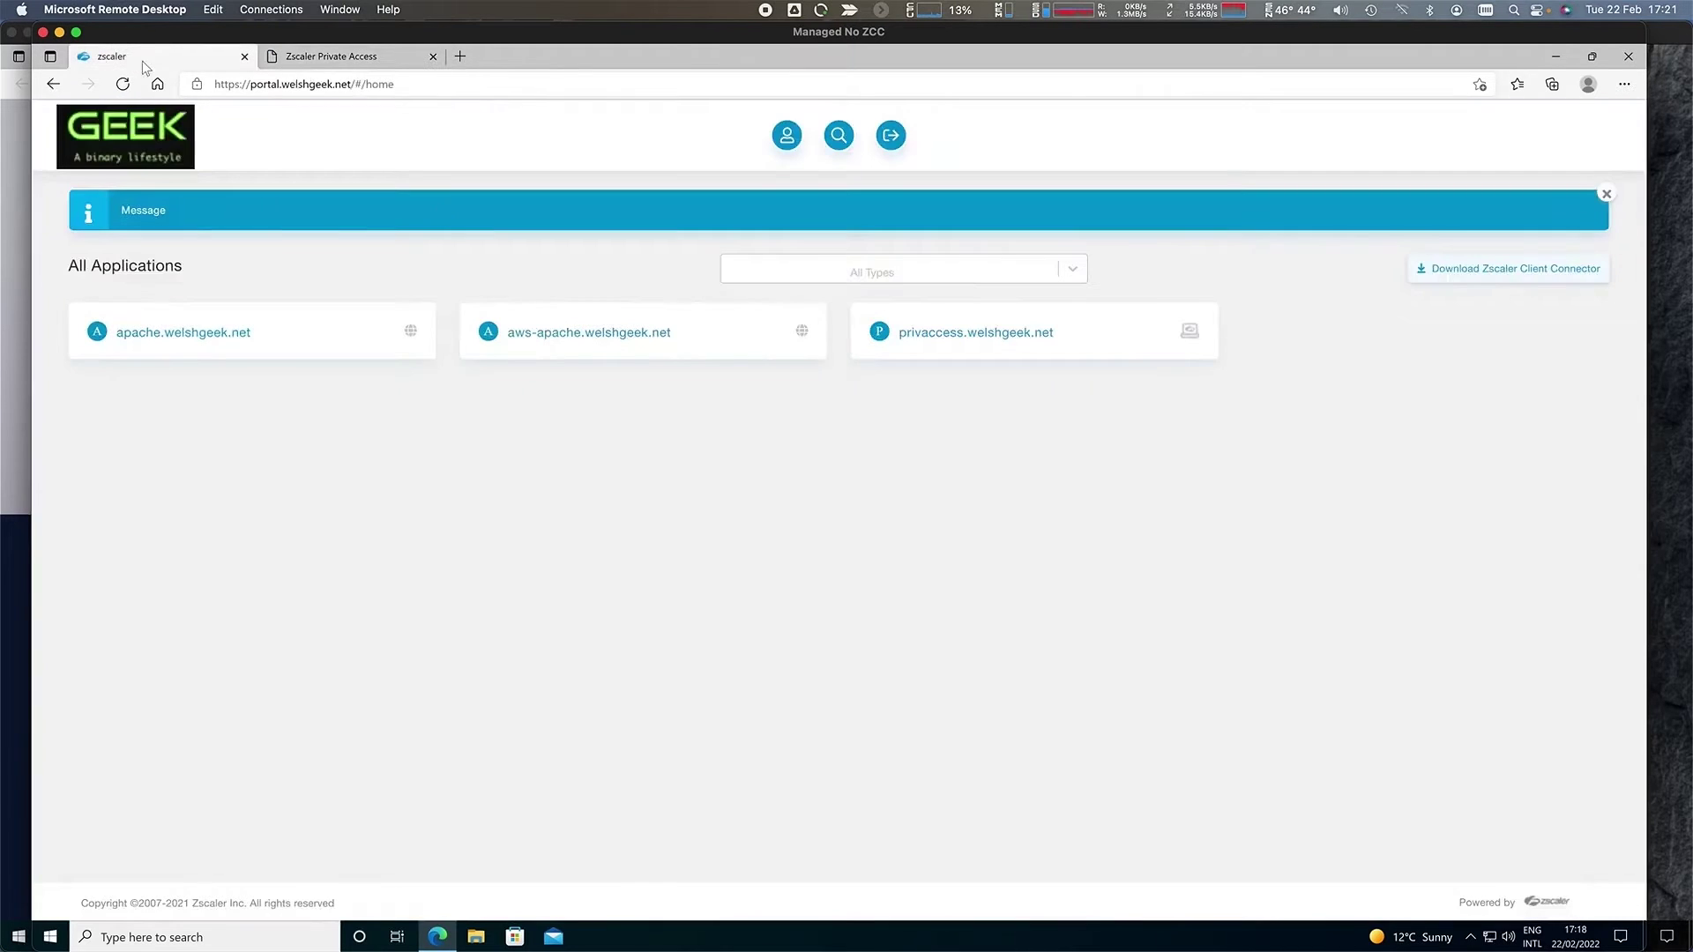
left_click(586, 328)
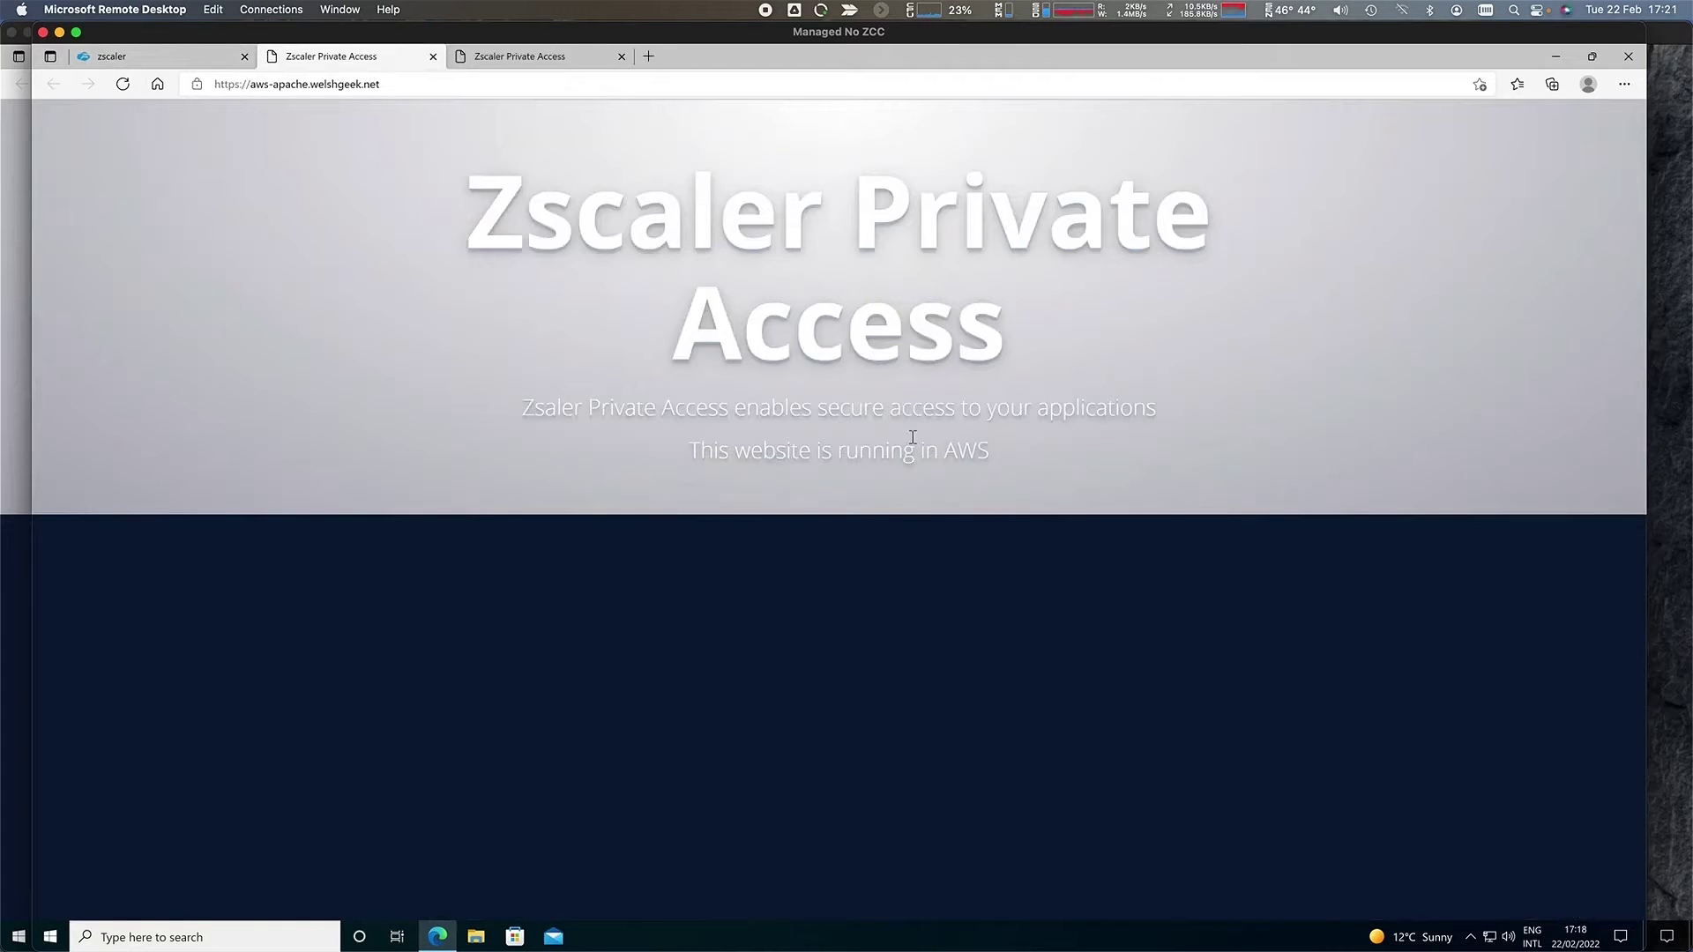
left_click_drag(998, 457, 809, 452)
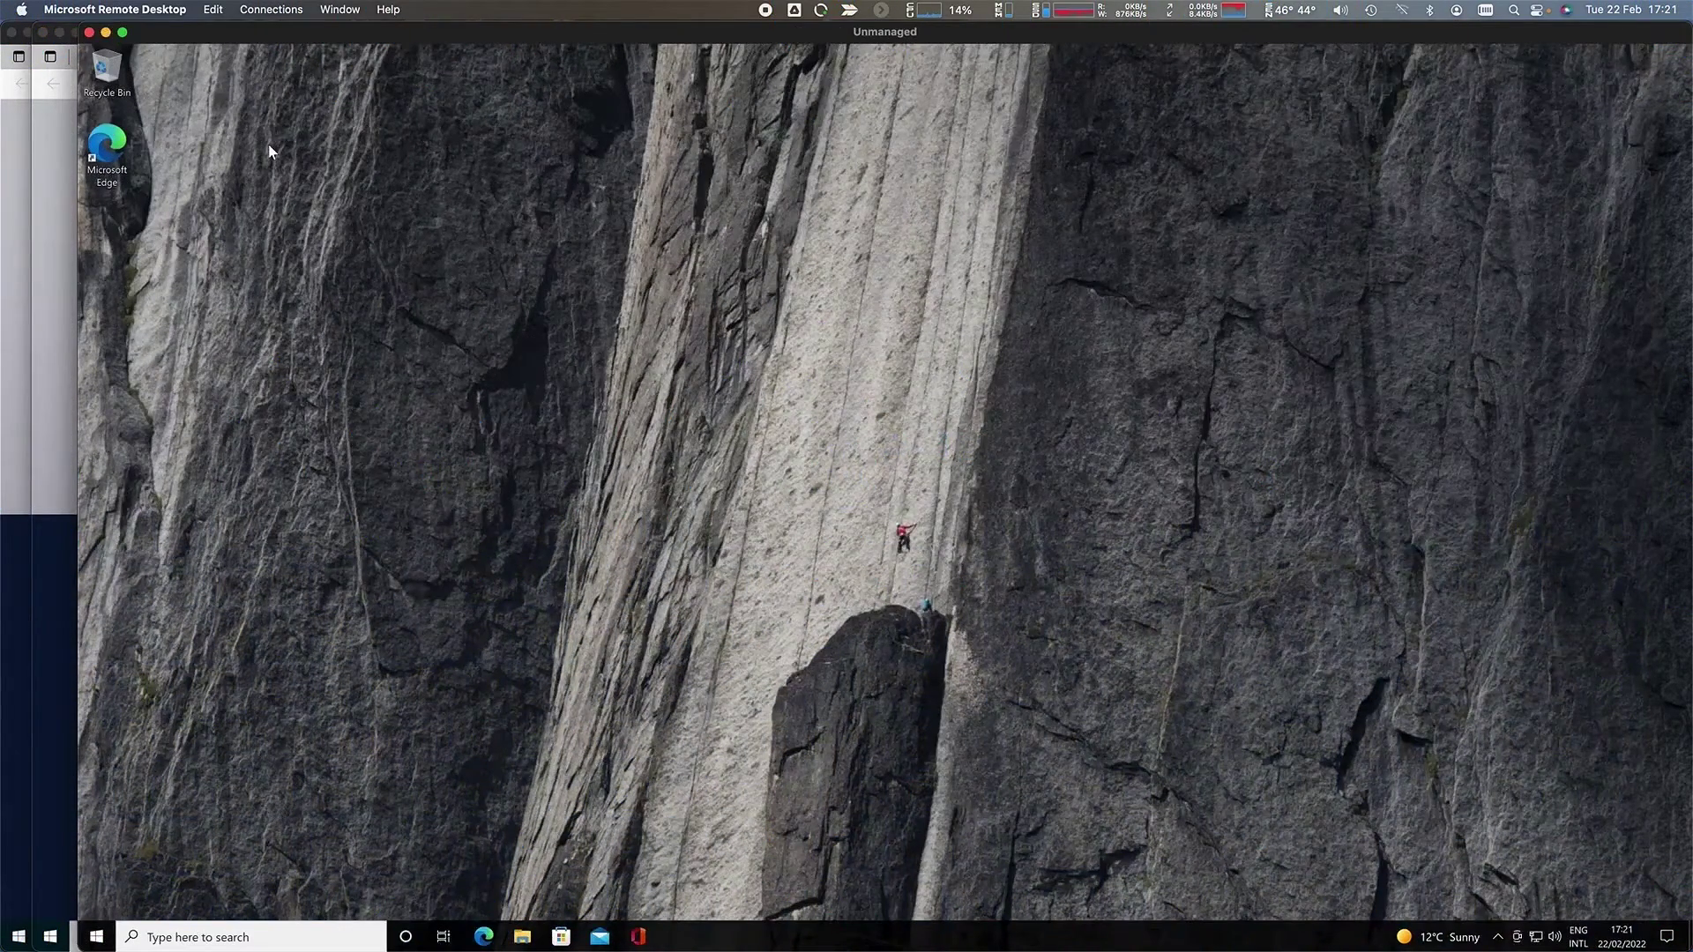
- Launch Edge, sign in with the user's e-mail and password, and open the apache.welshgeek.net app
left_click(483, 936)
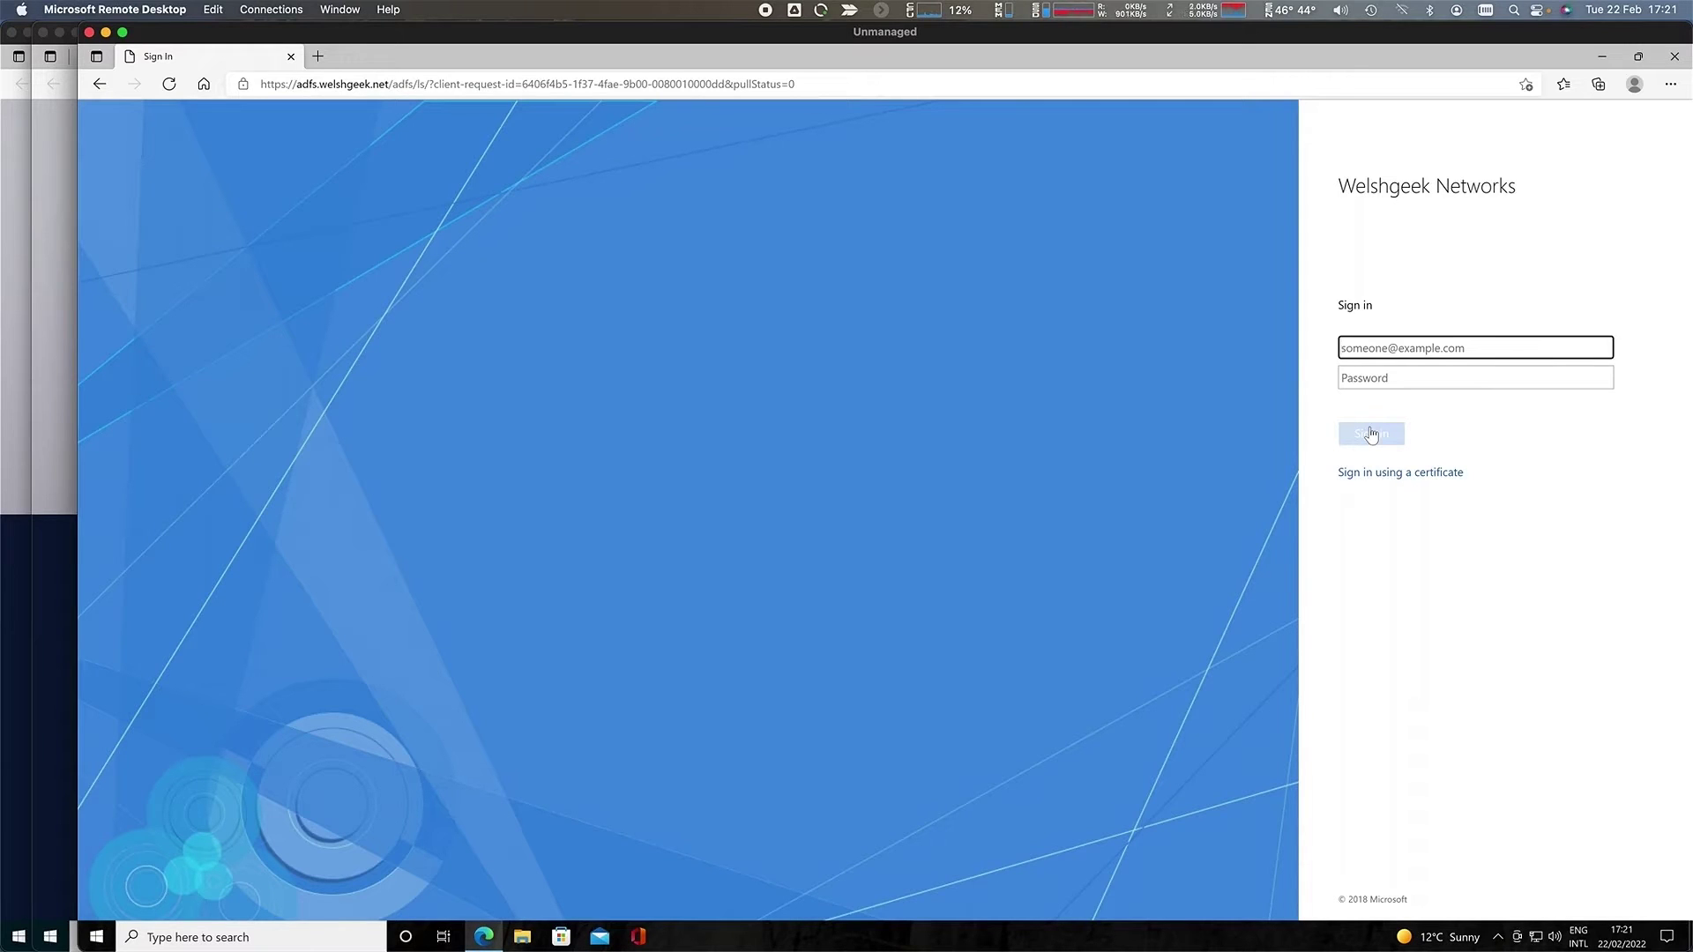
key("Tab")
type("•••••••••••")
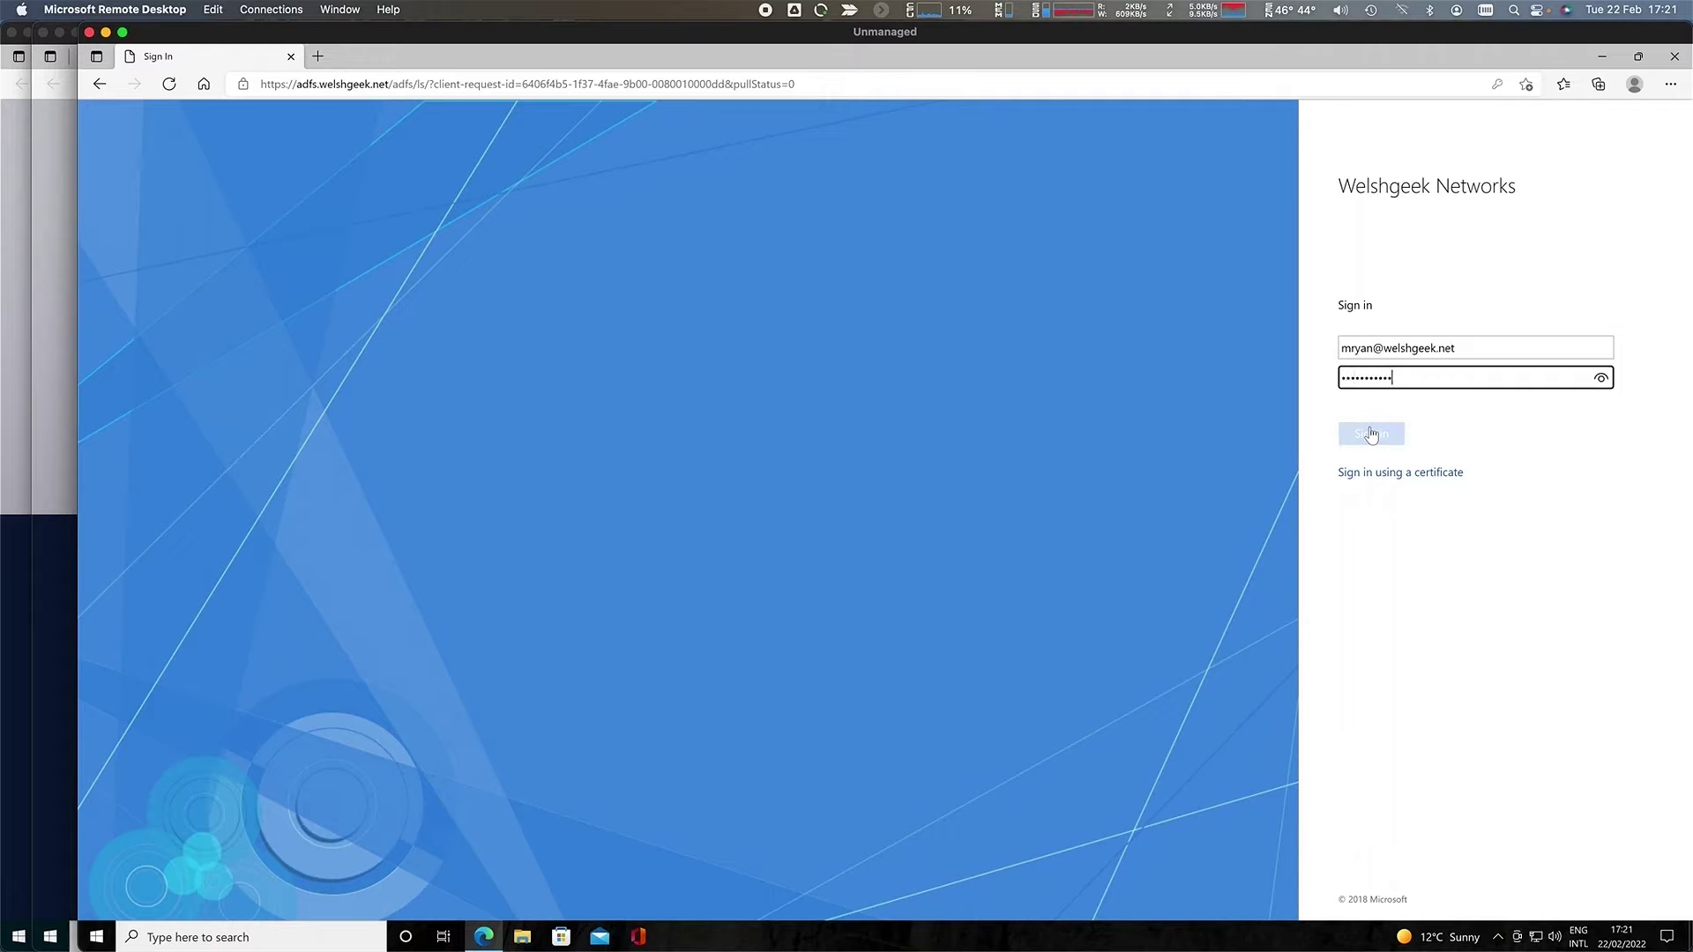
left_click(1371, 434)
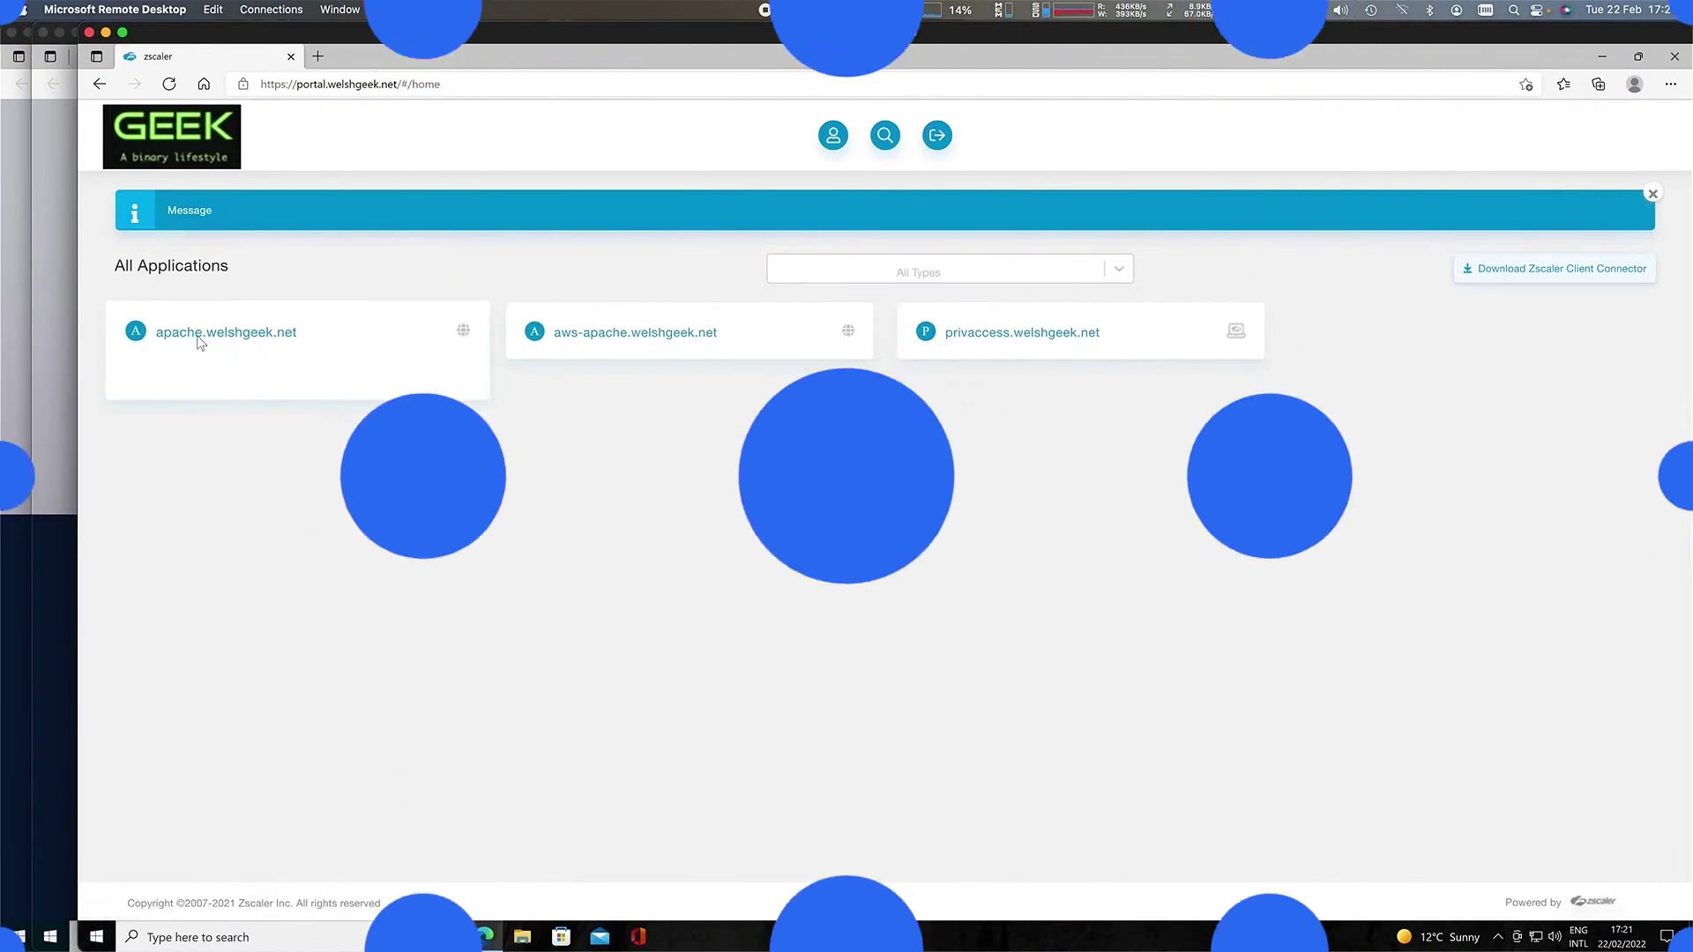
left_click(193, 333)
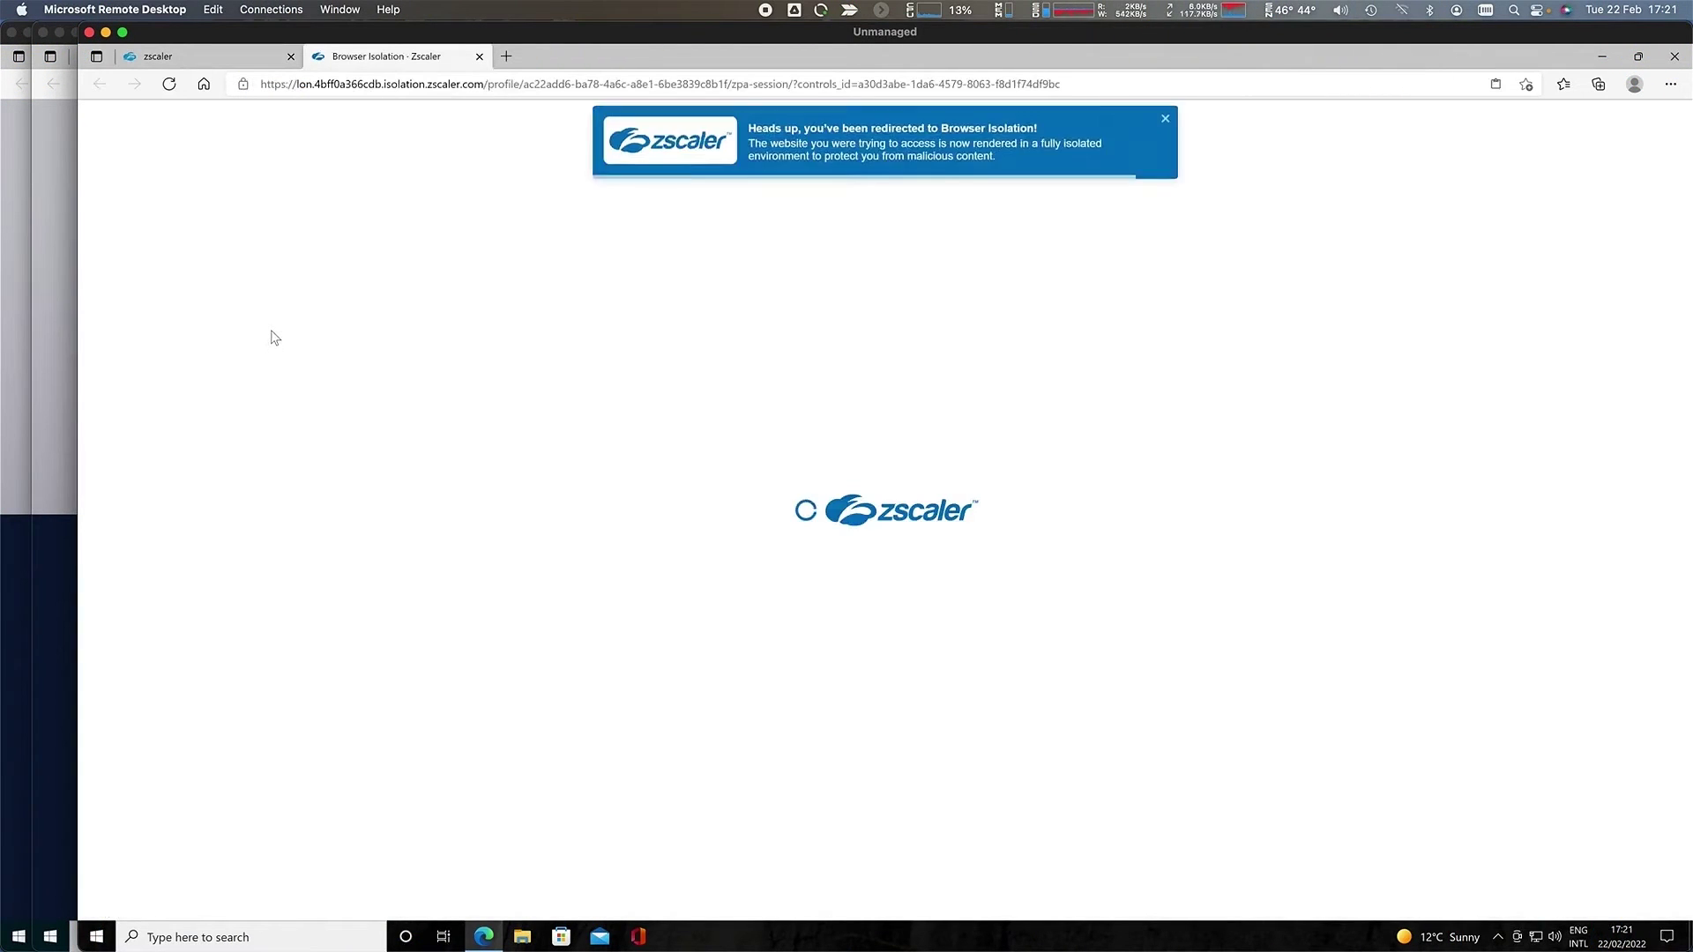
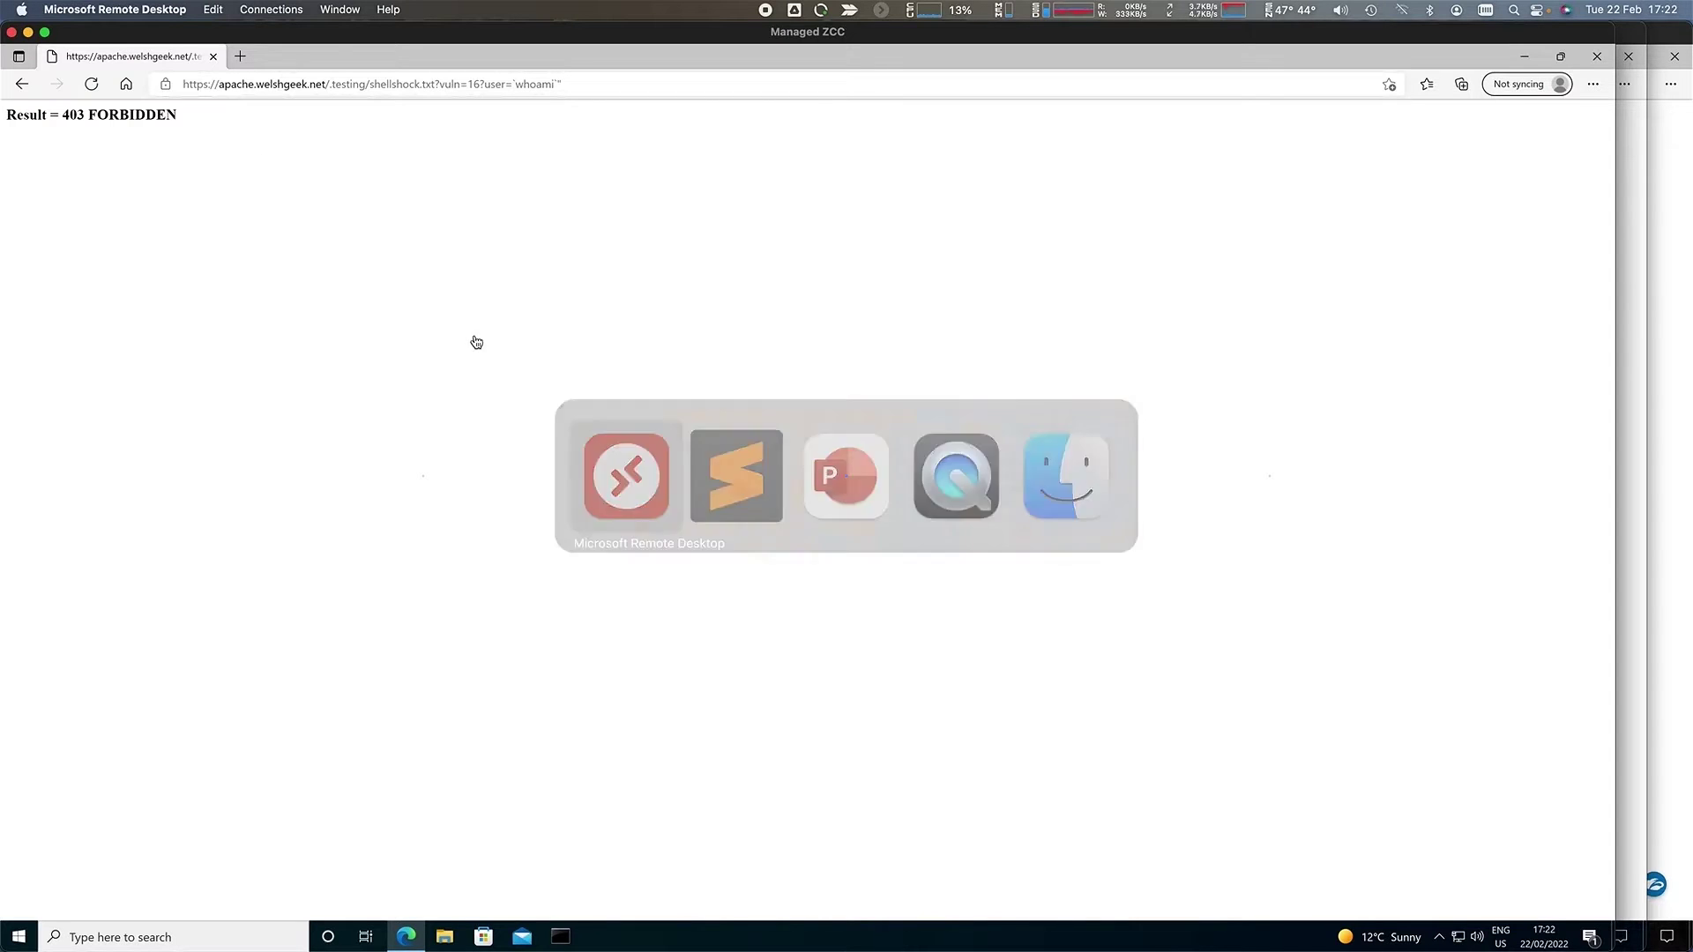
- Switch to the Unmanaged session in Microsoft Remote Desktop and show the Zscaler portal's All Applications list
key("super")
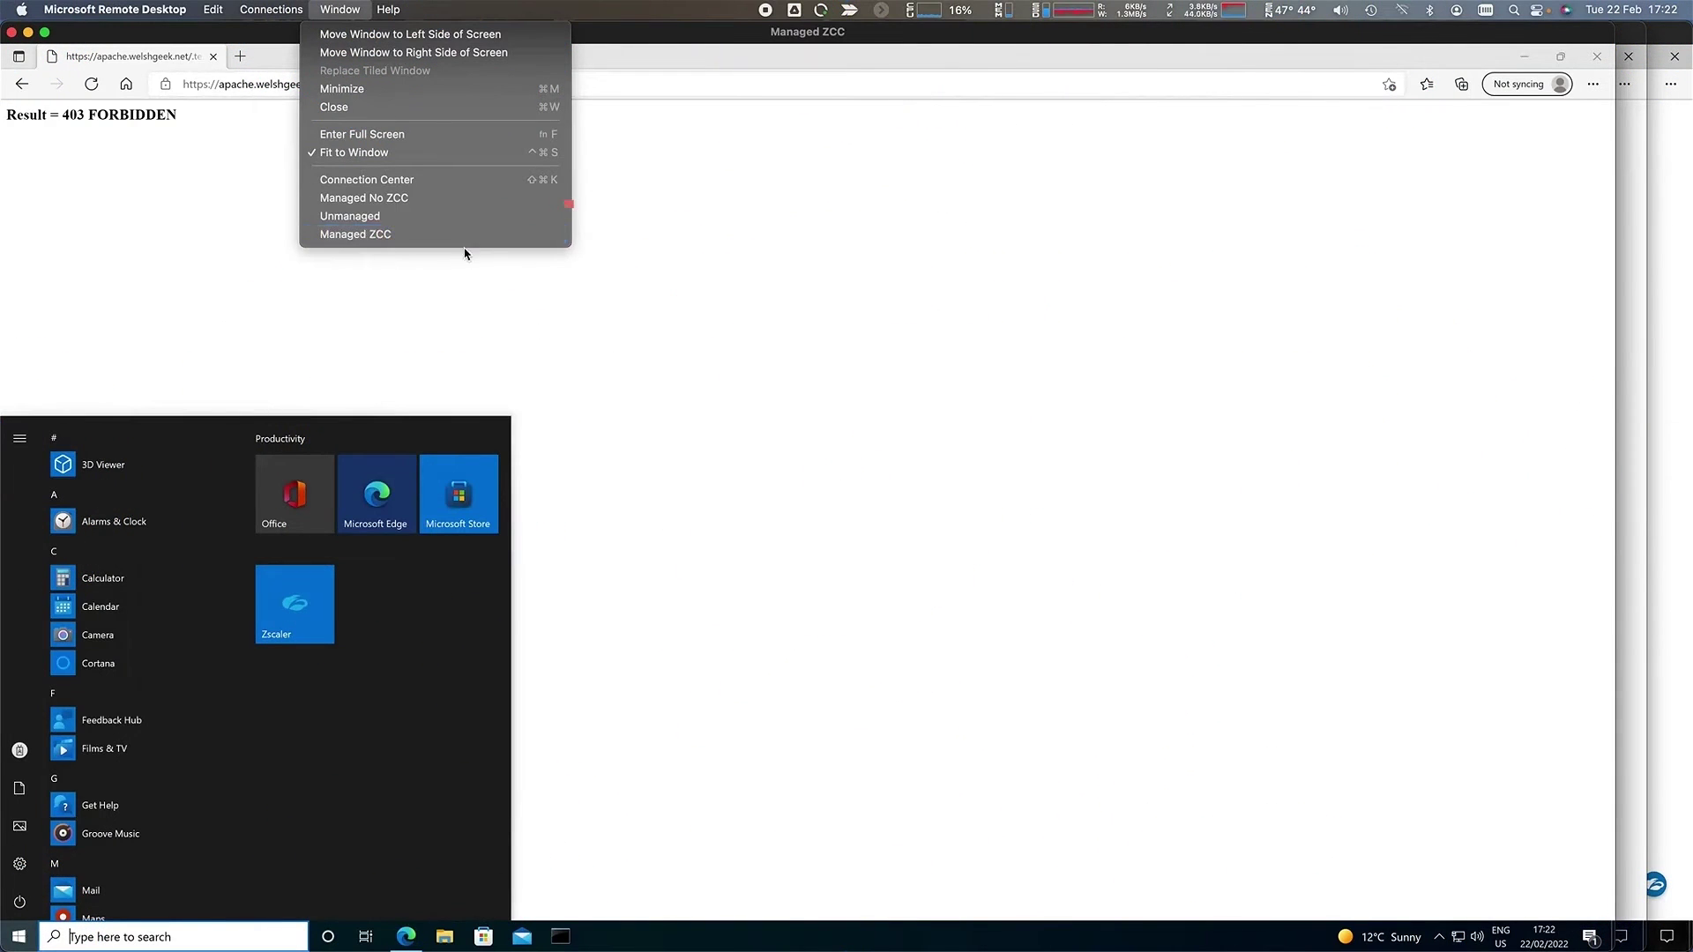
left_click(394, 217)
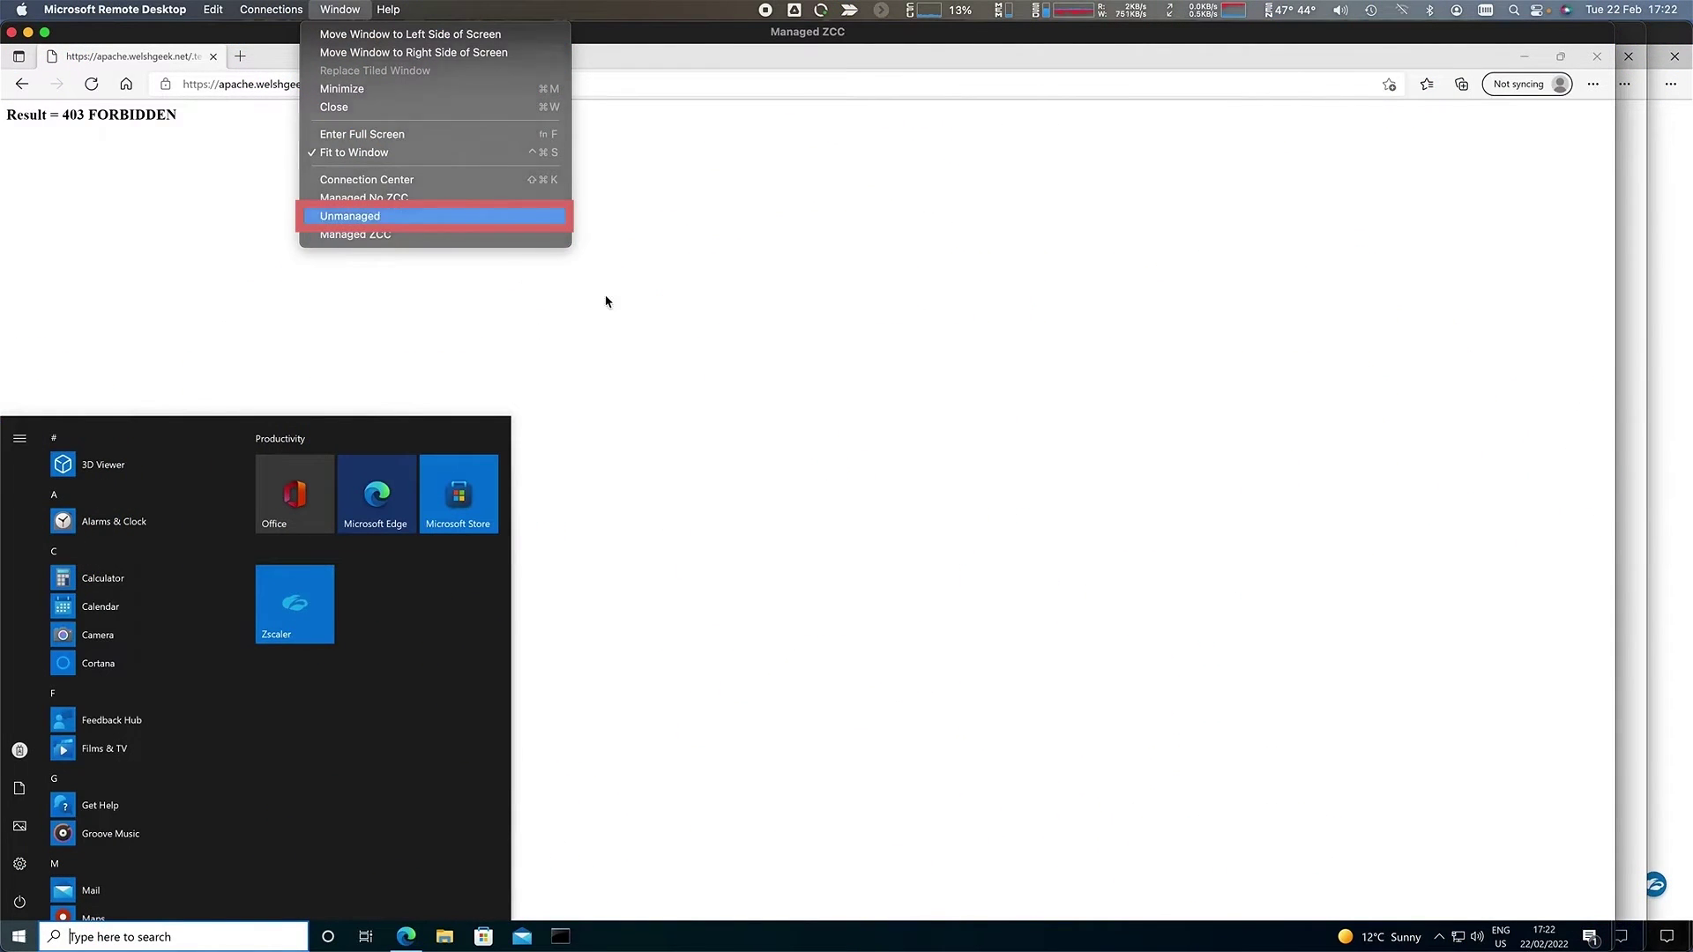
left_click(238, 54)
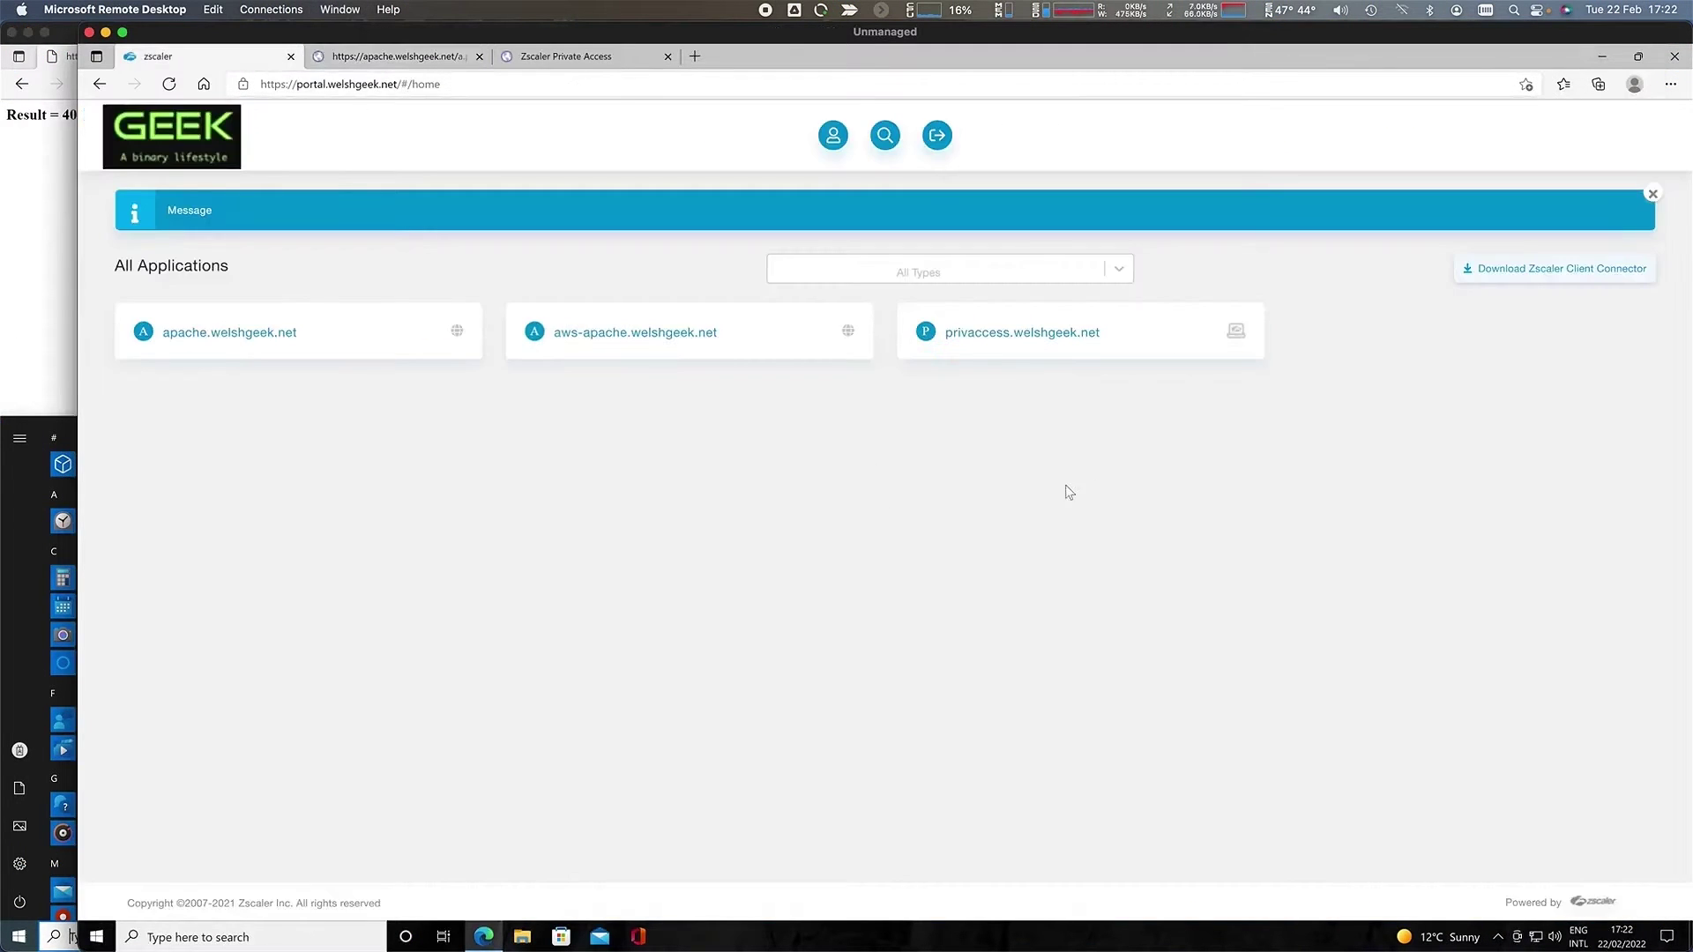
- Open the privaccess.welshgeek.net application to reach the centos.welshgeek.net privileged console
left_click(1001, 341)
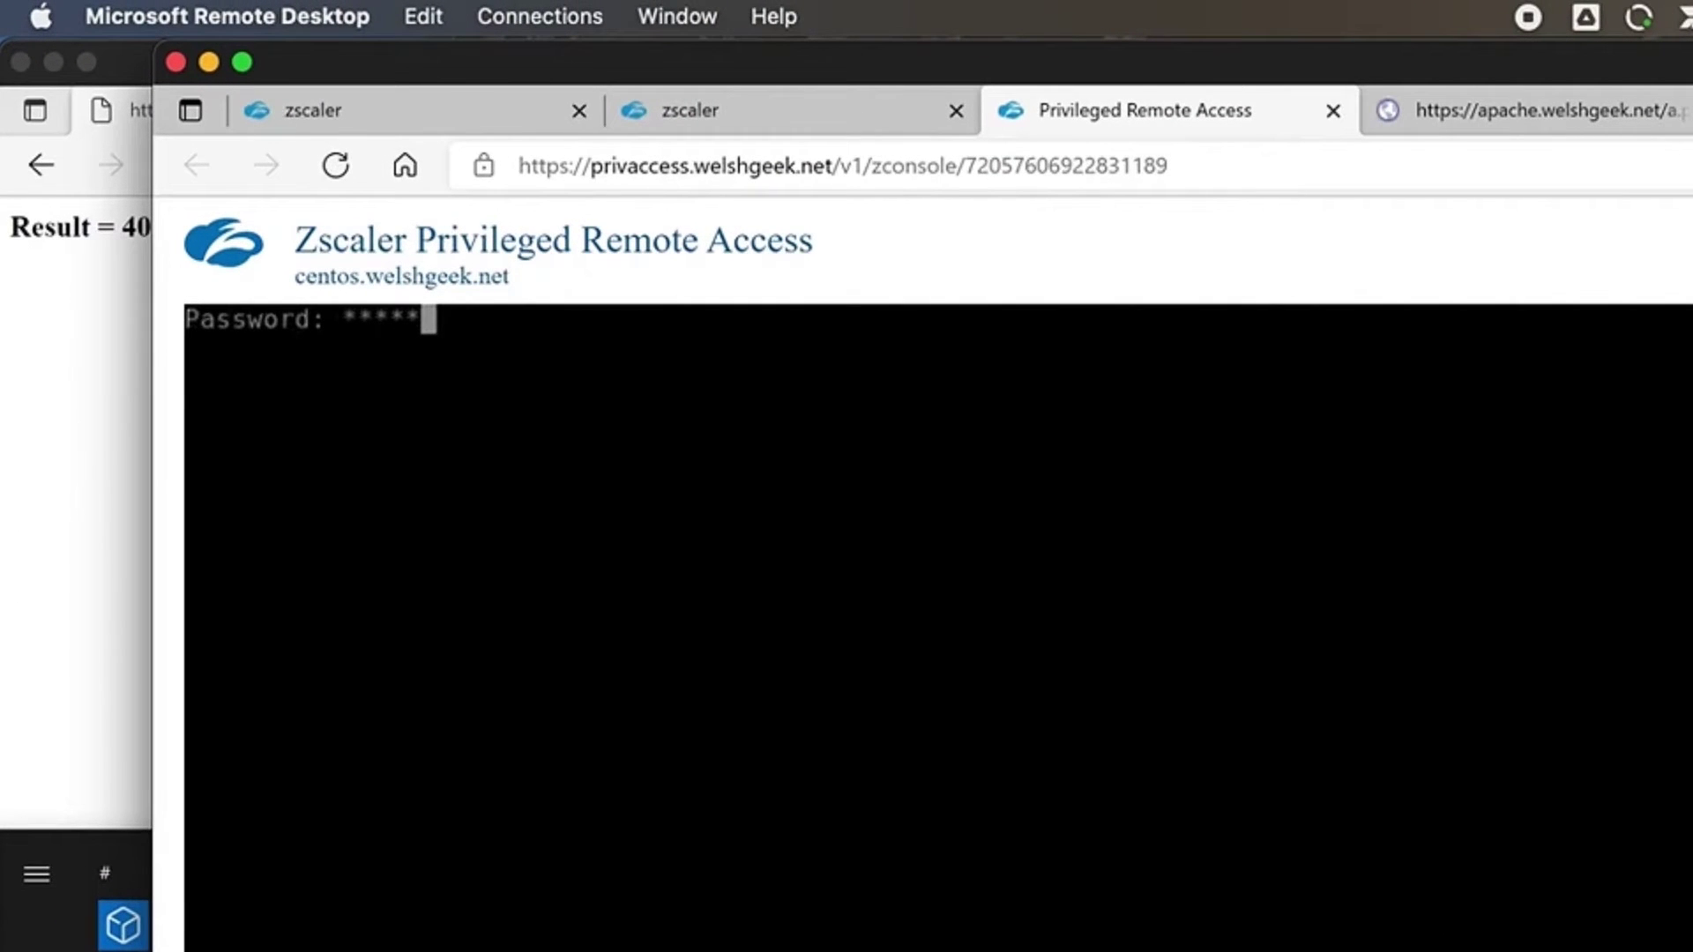
- Log in with the root password, change to /var/www/html and list its files with ll
type("**")
key("Return")
type("cd /")
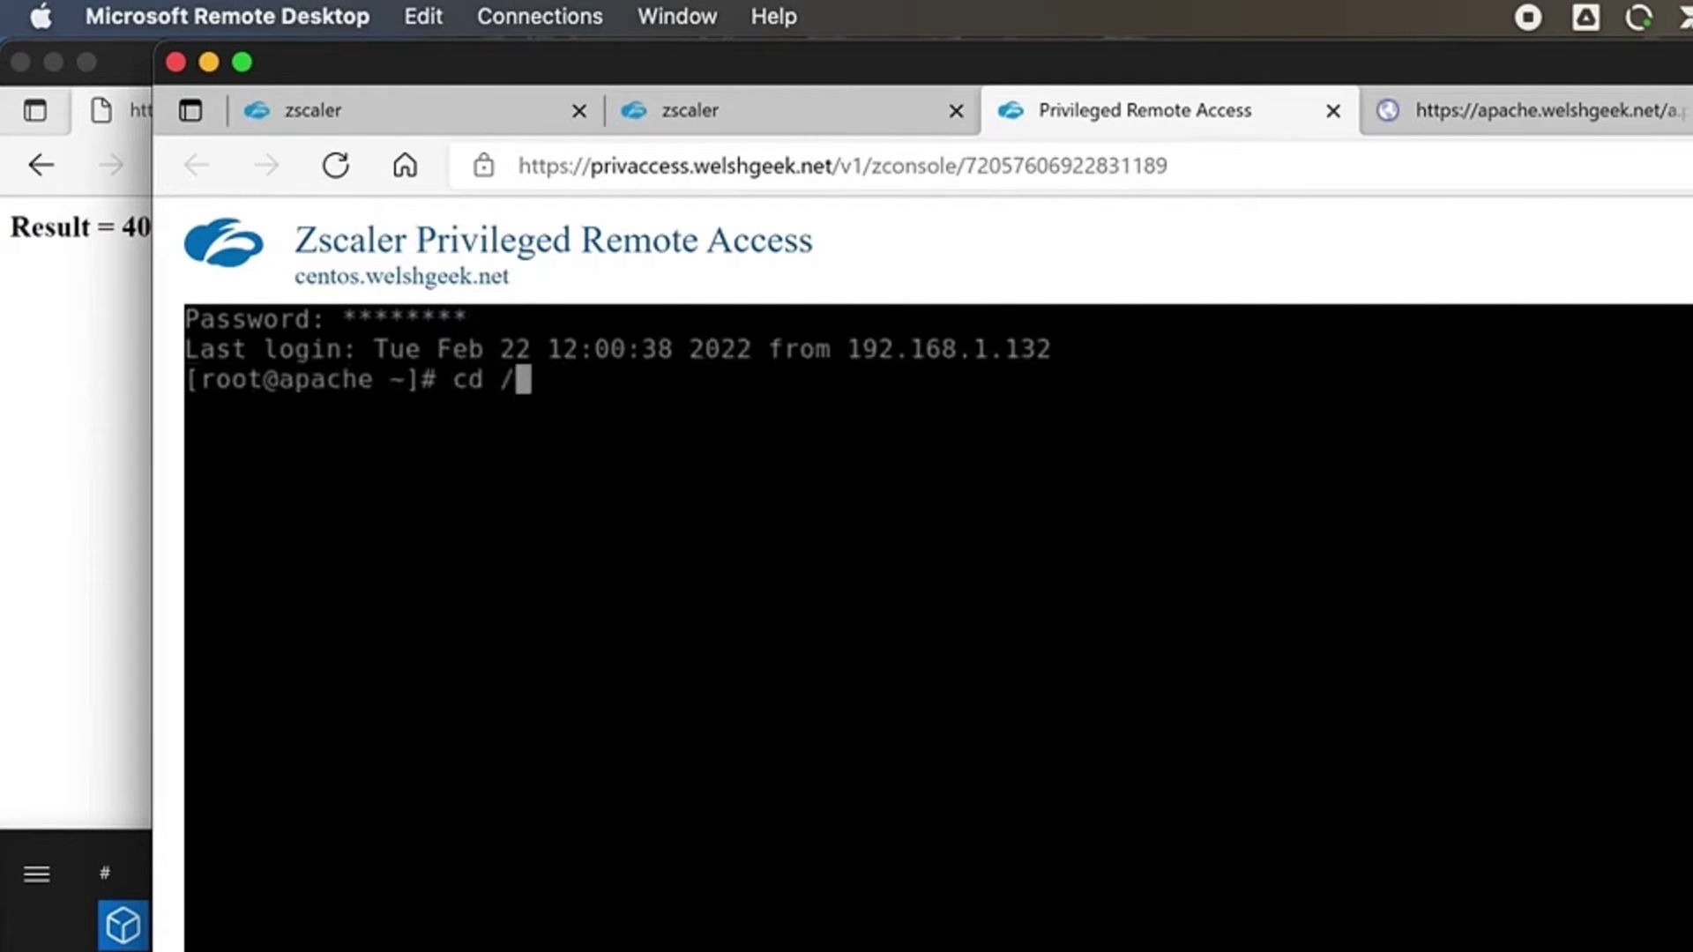
type("var/www/html")
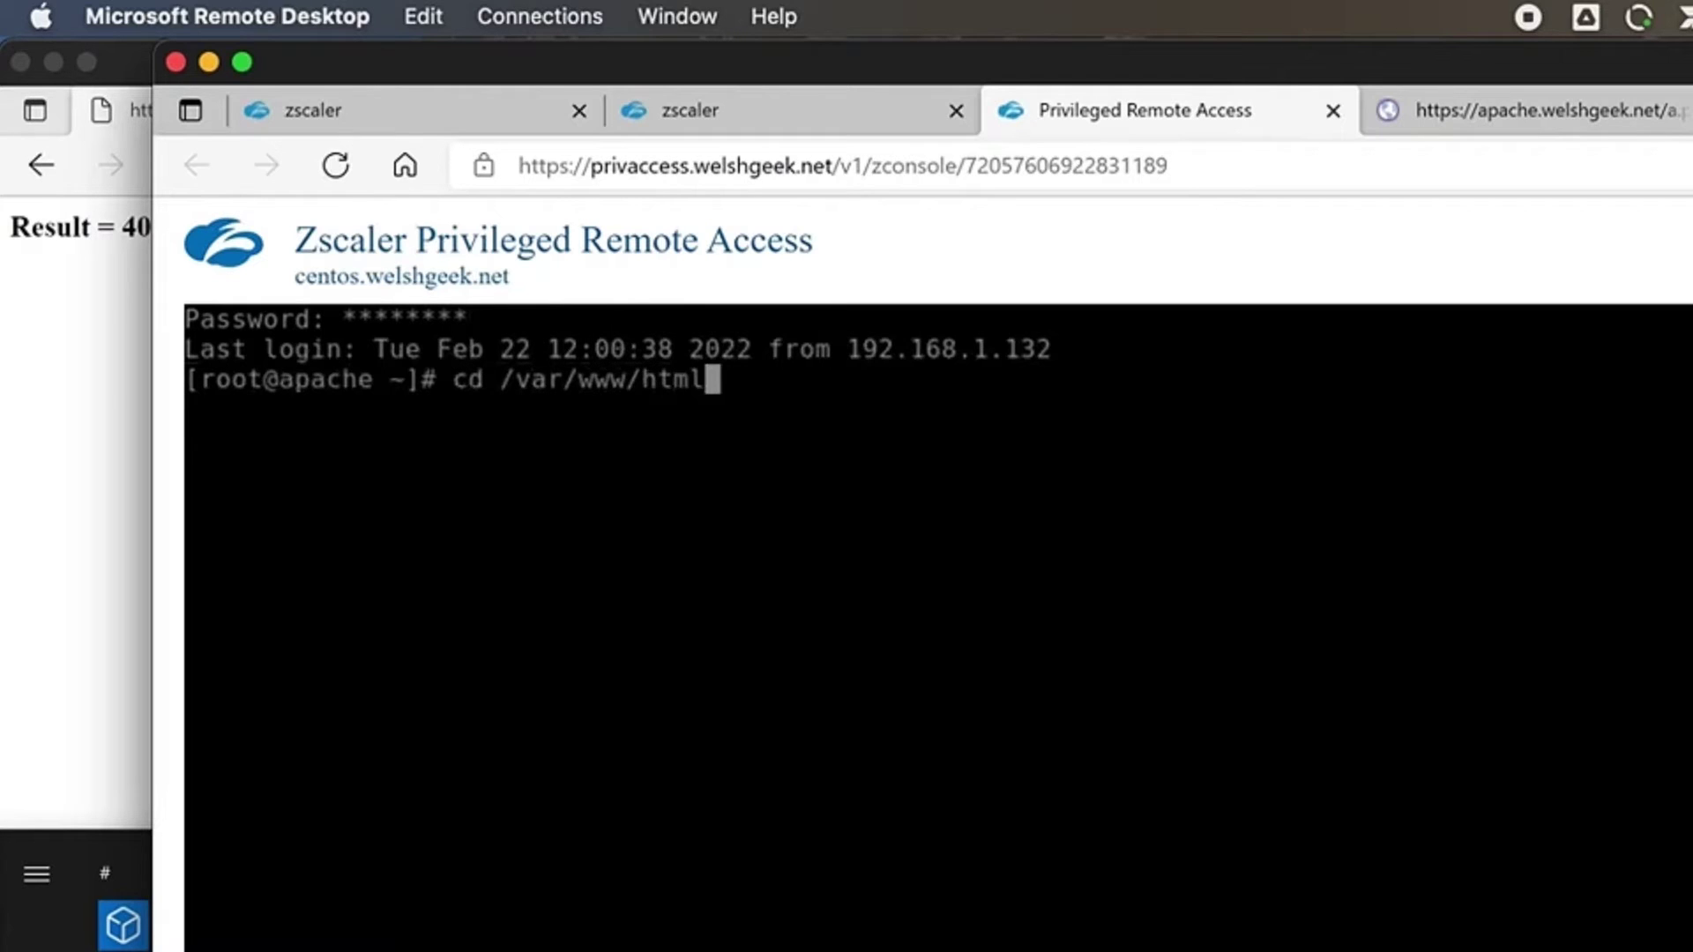
key("Return")
type("ll")
key("Return")
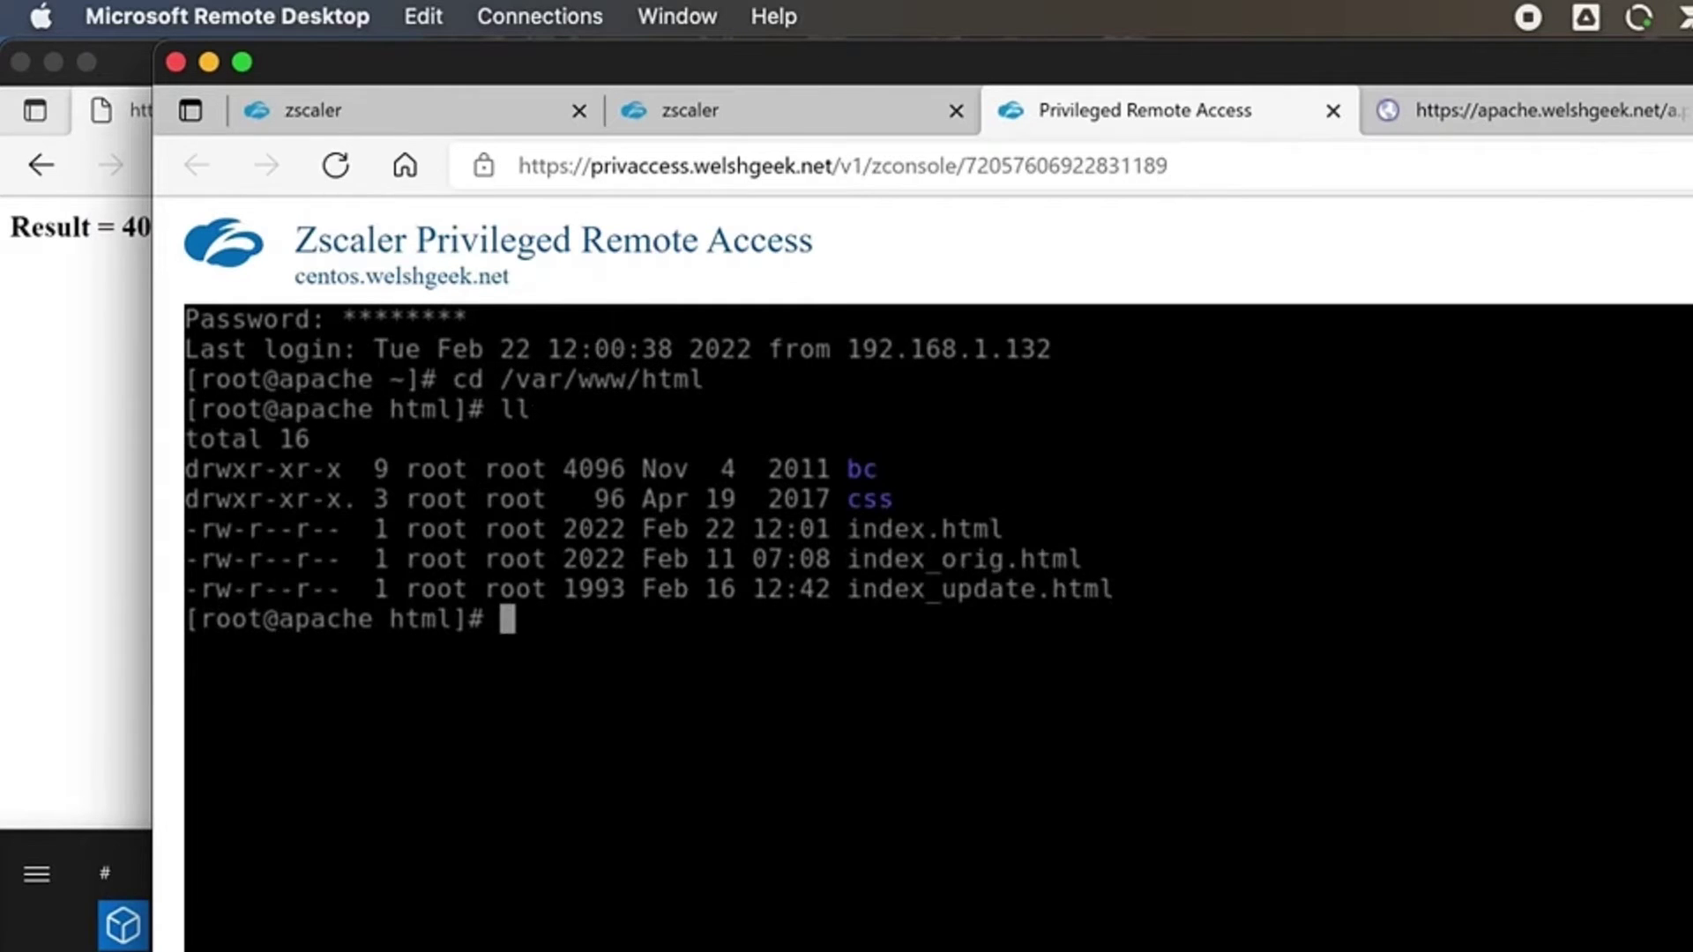
- Enter the command cp index_update.html index.html to overwrite the web page
type("cp index_u")
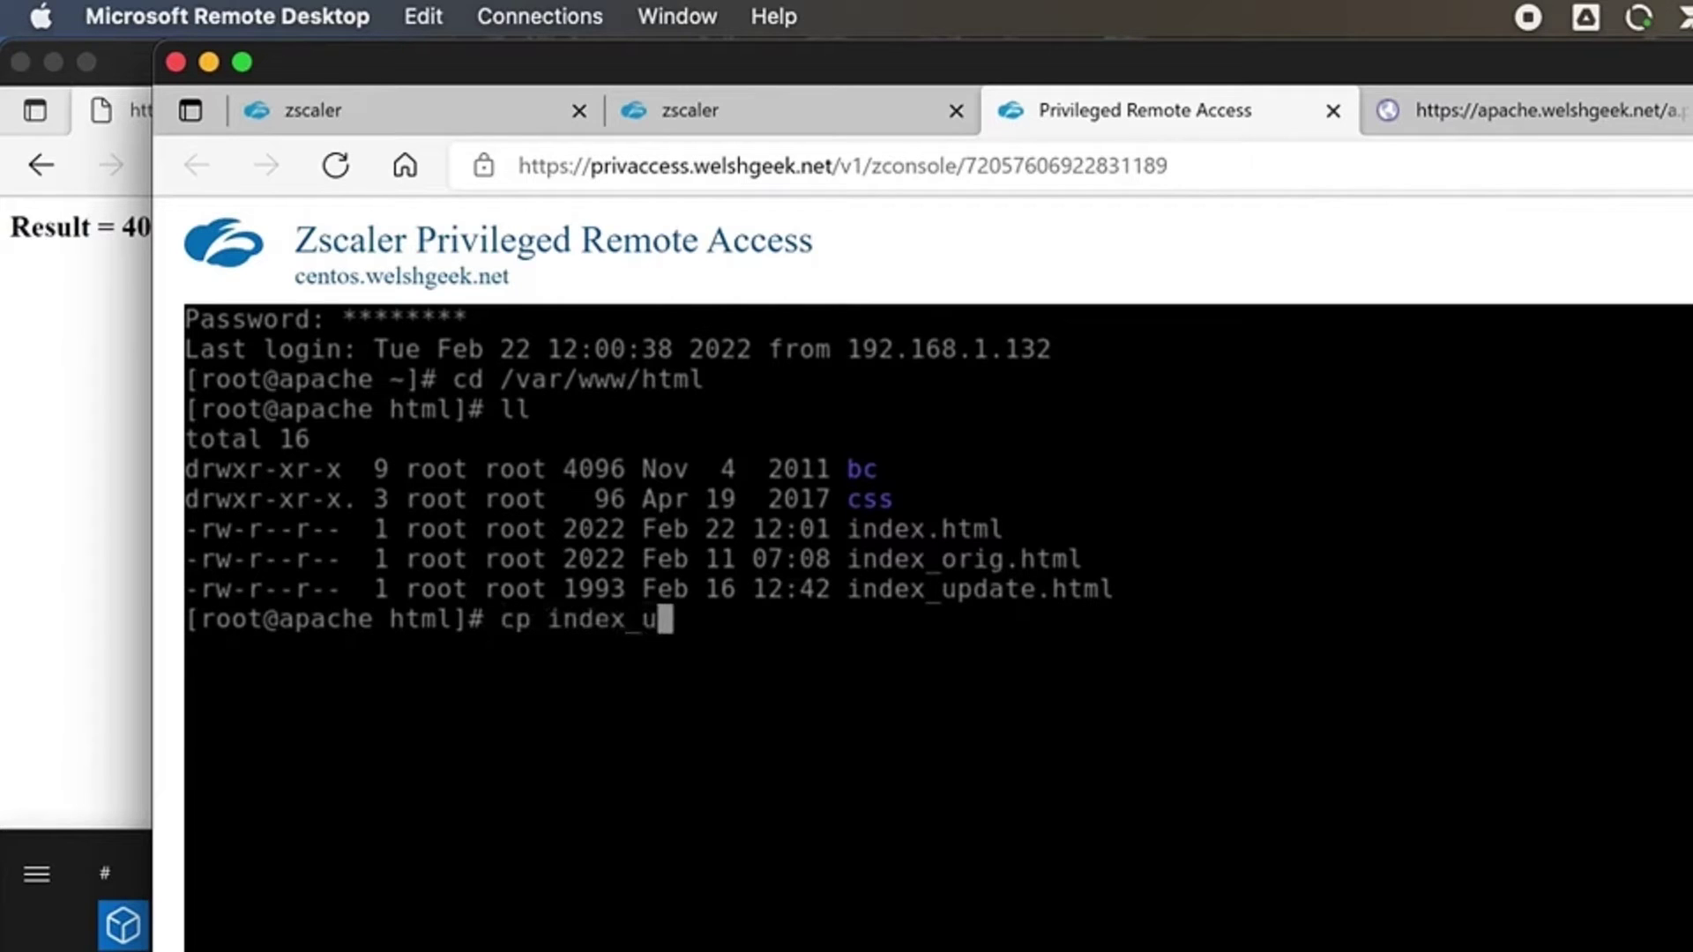
key("Tab")
type("index")
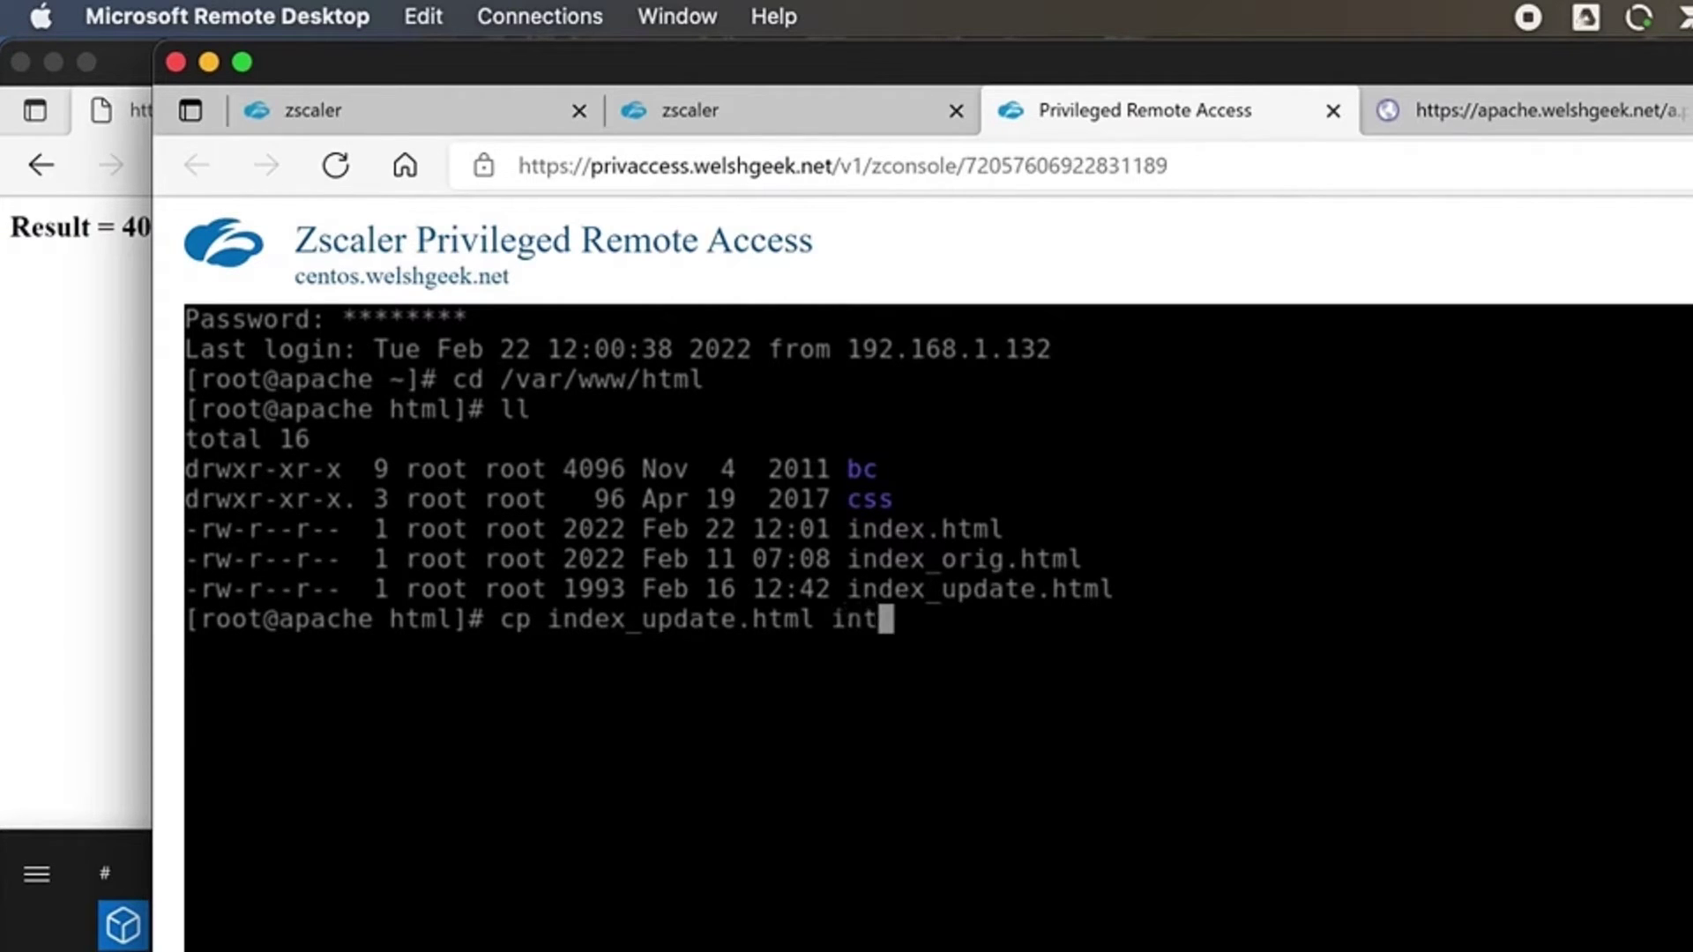
type(".html")
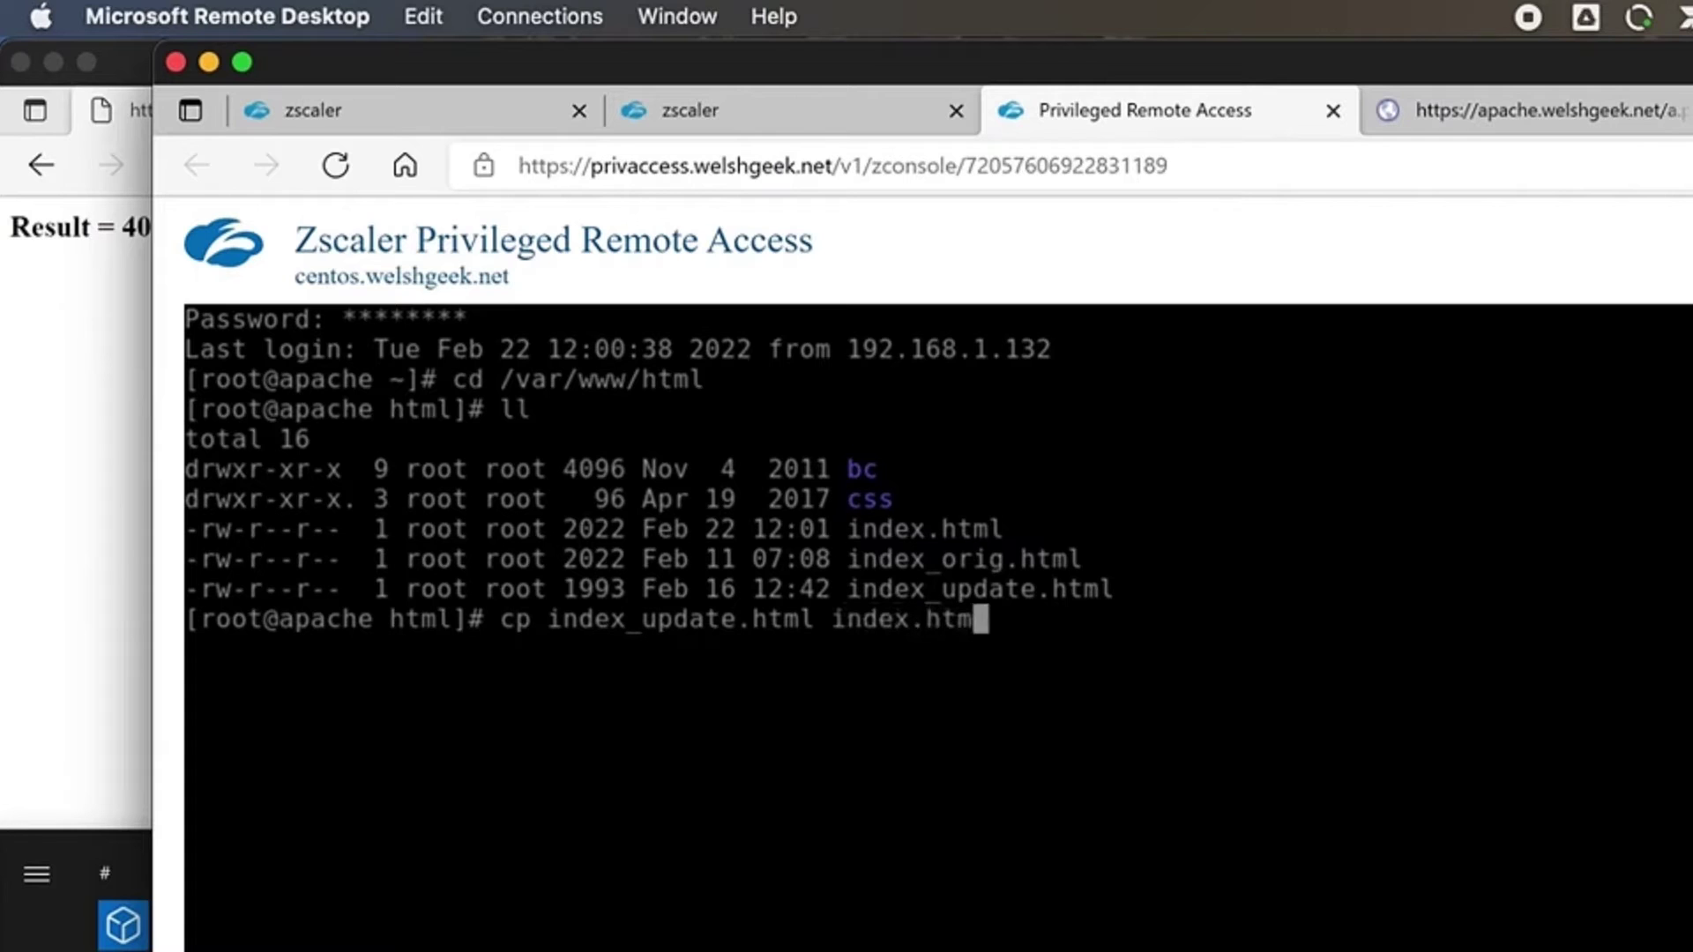
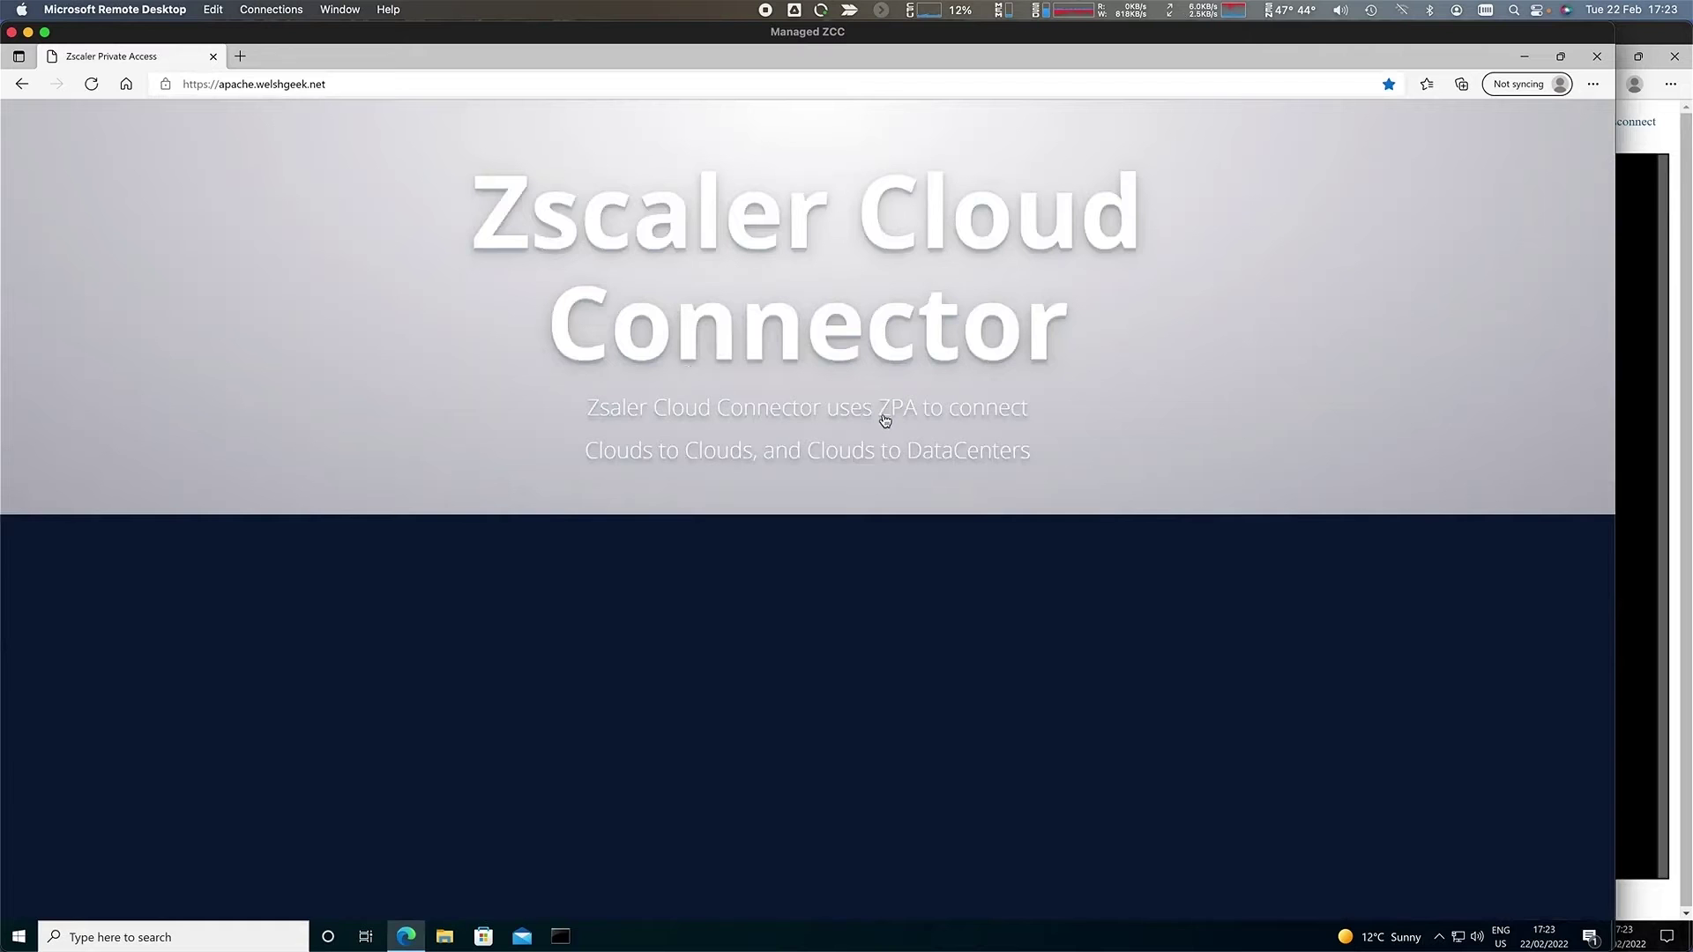
- In Command Prompt, SSH into bastion-us-east-1 and list its files
key("super")
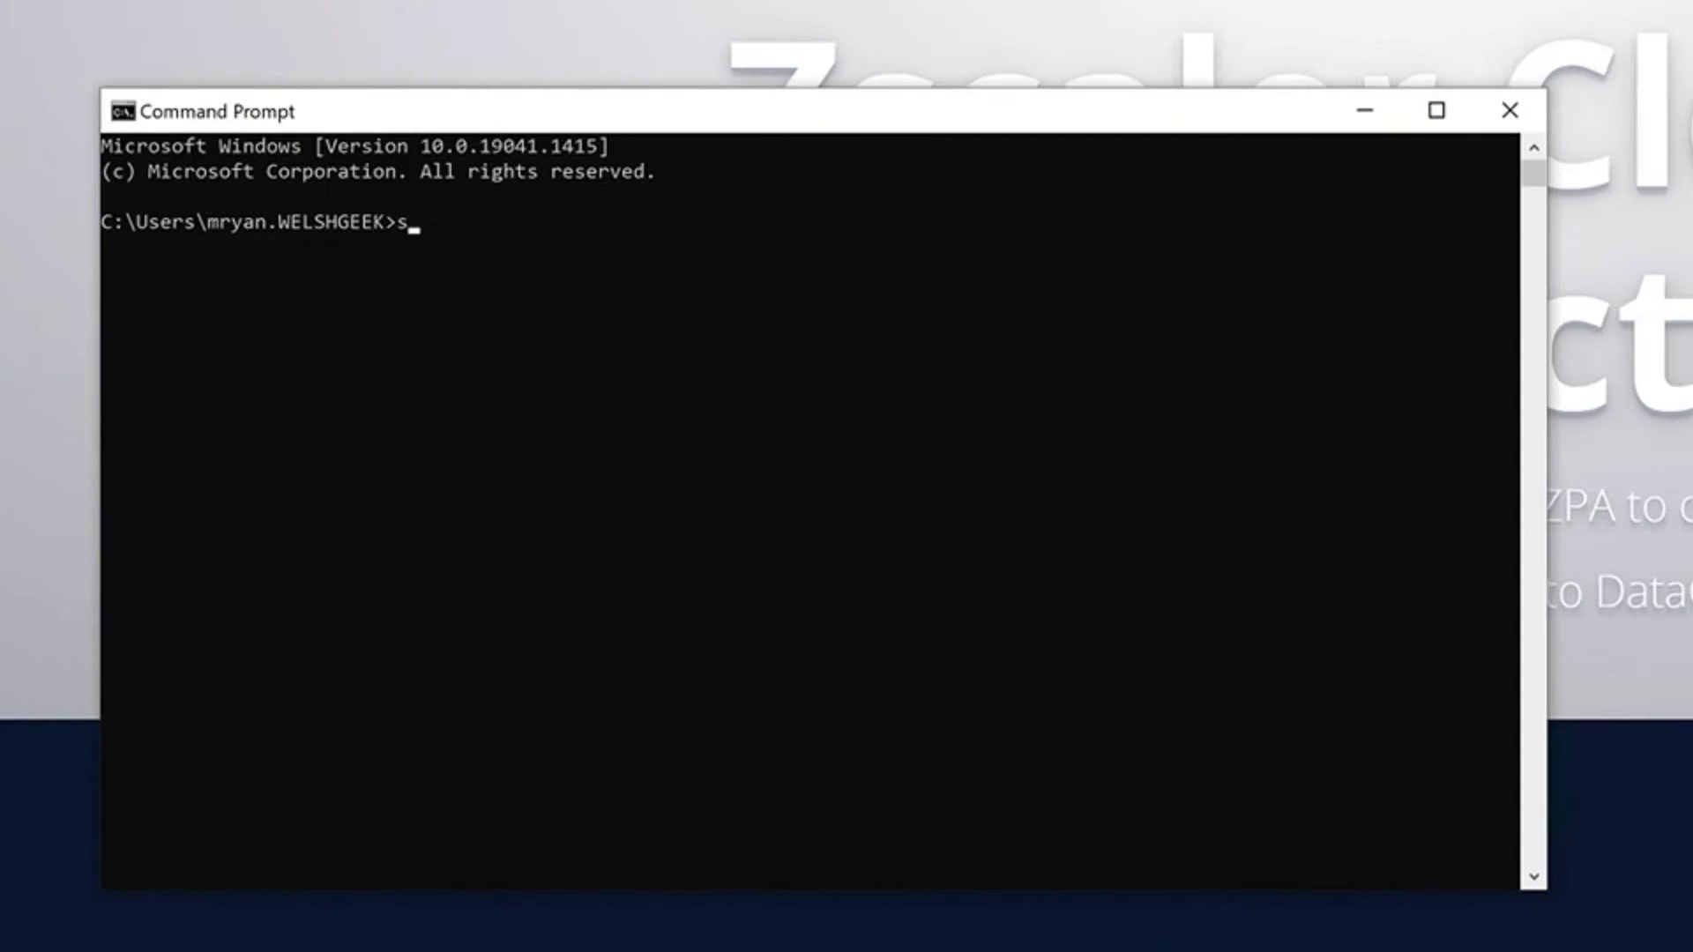
type("sh bastion-us-east-1")
key("Return")
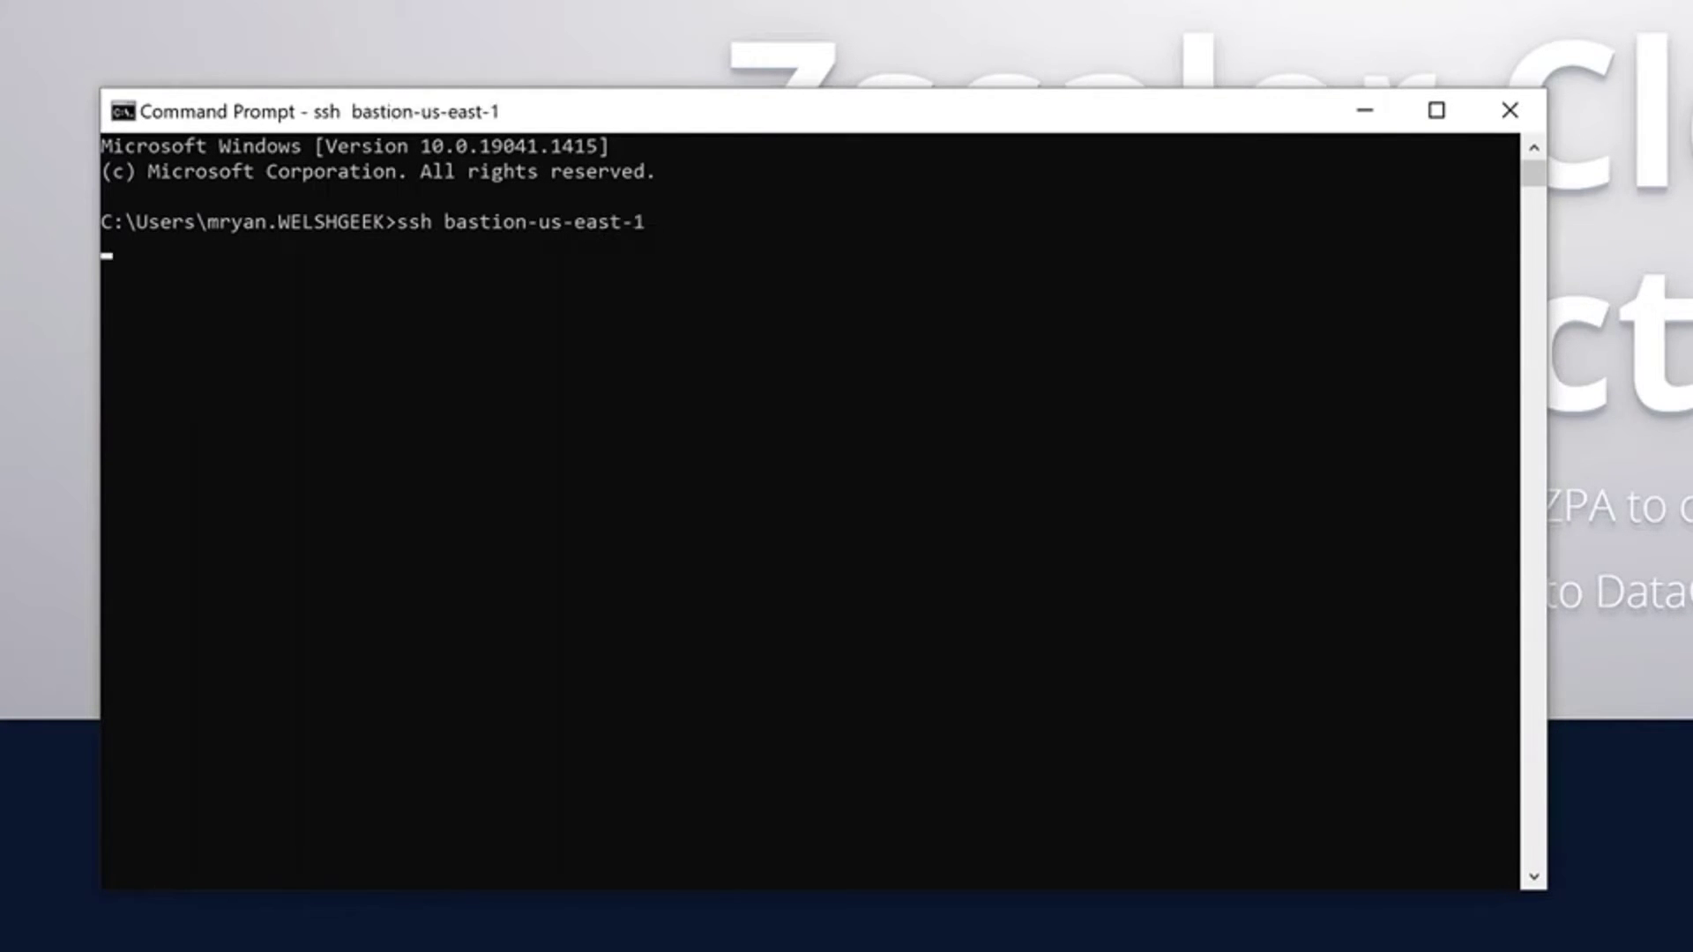
type("ls")
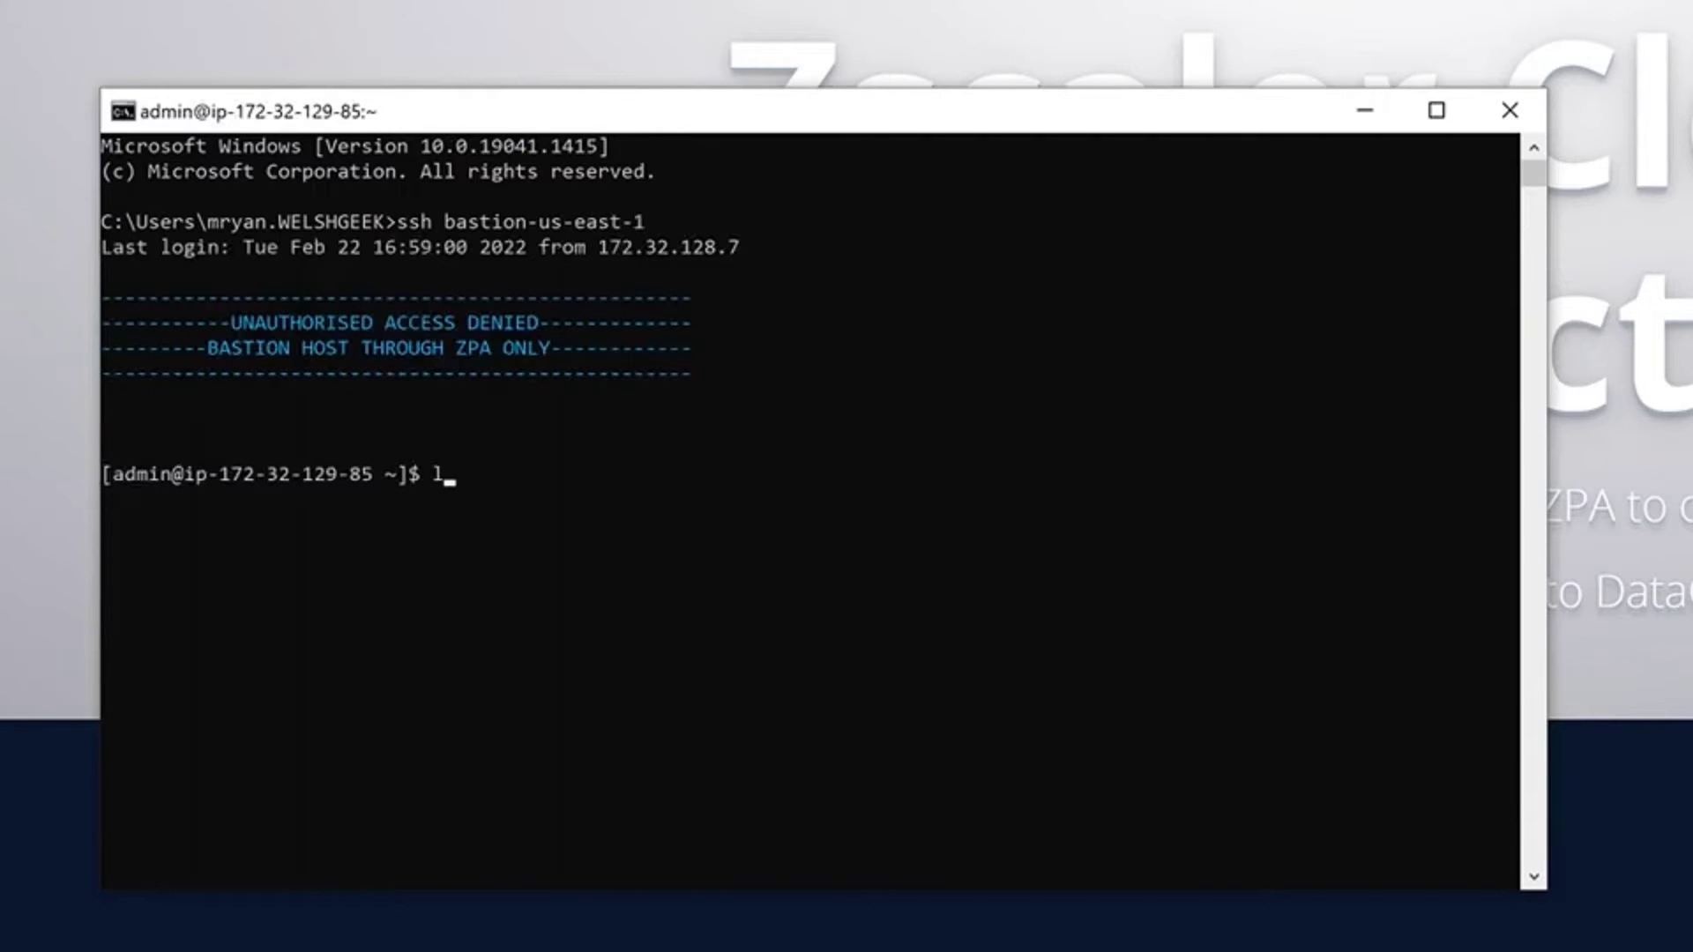
key("Return")
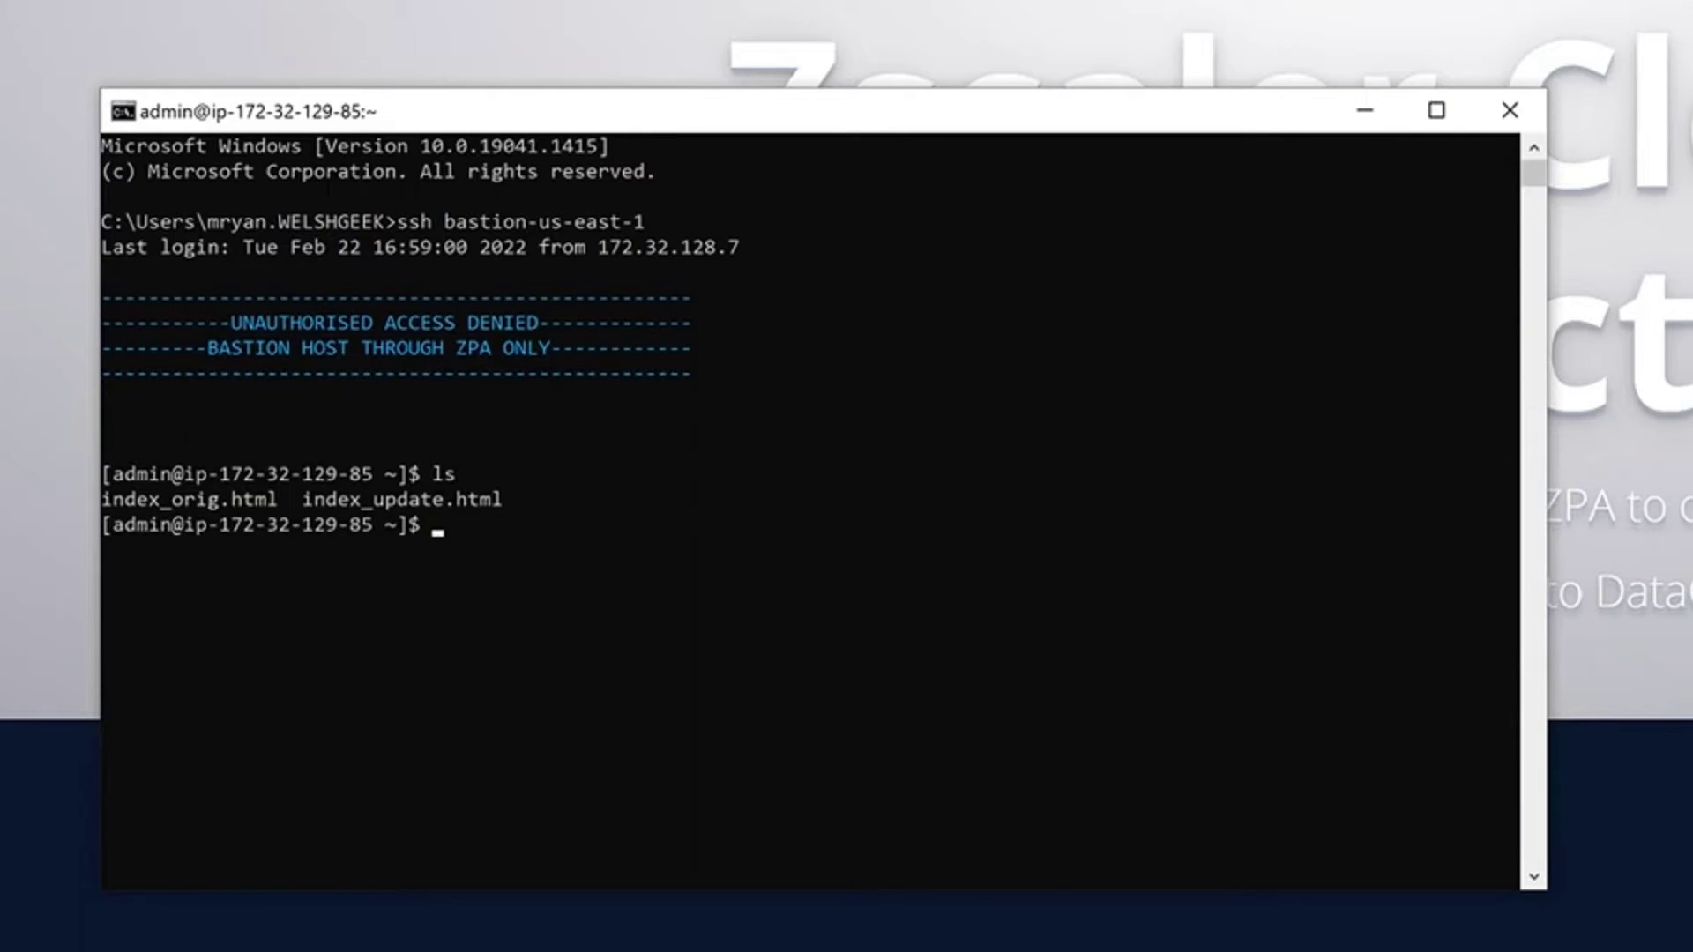
- Copy index_orig.html to centos:/var/www/html/index.html with scp, reaching the password prompt
type("scp index_o")
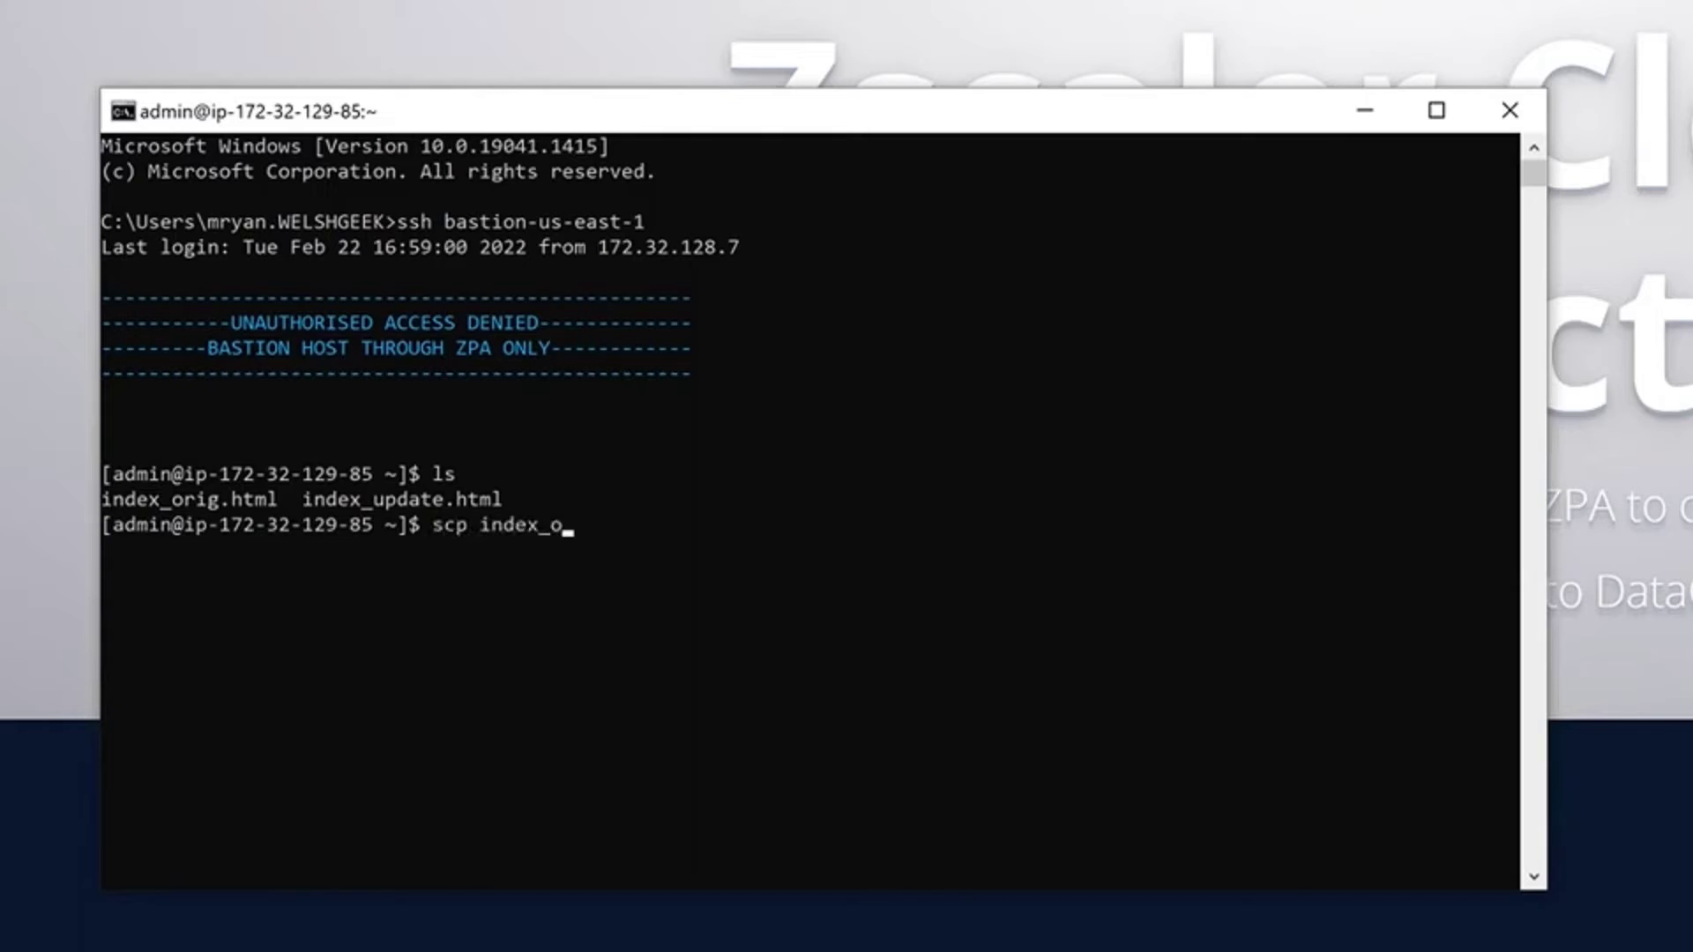
key("Tab")
type("centos:/v")
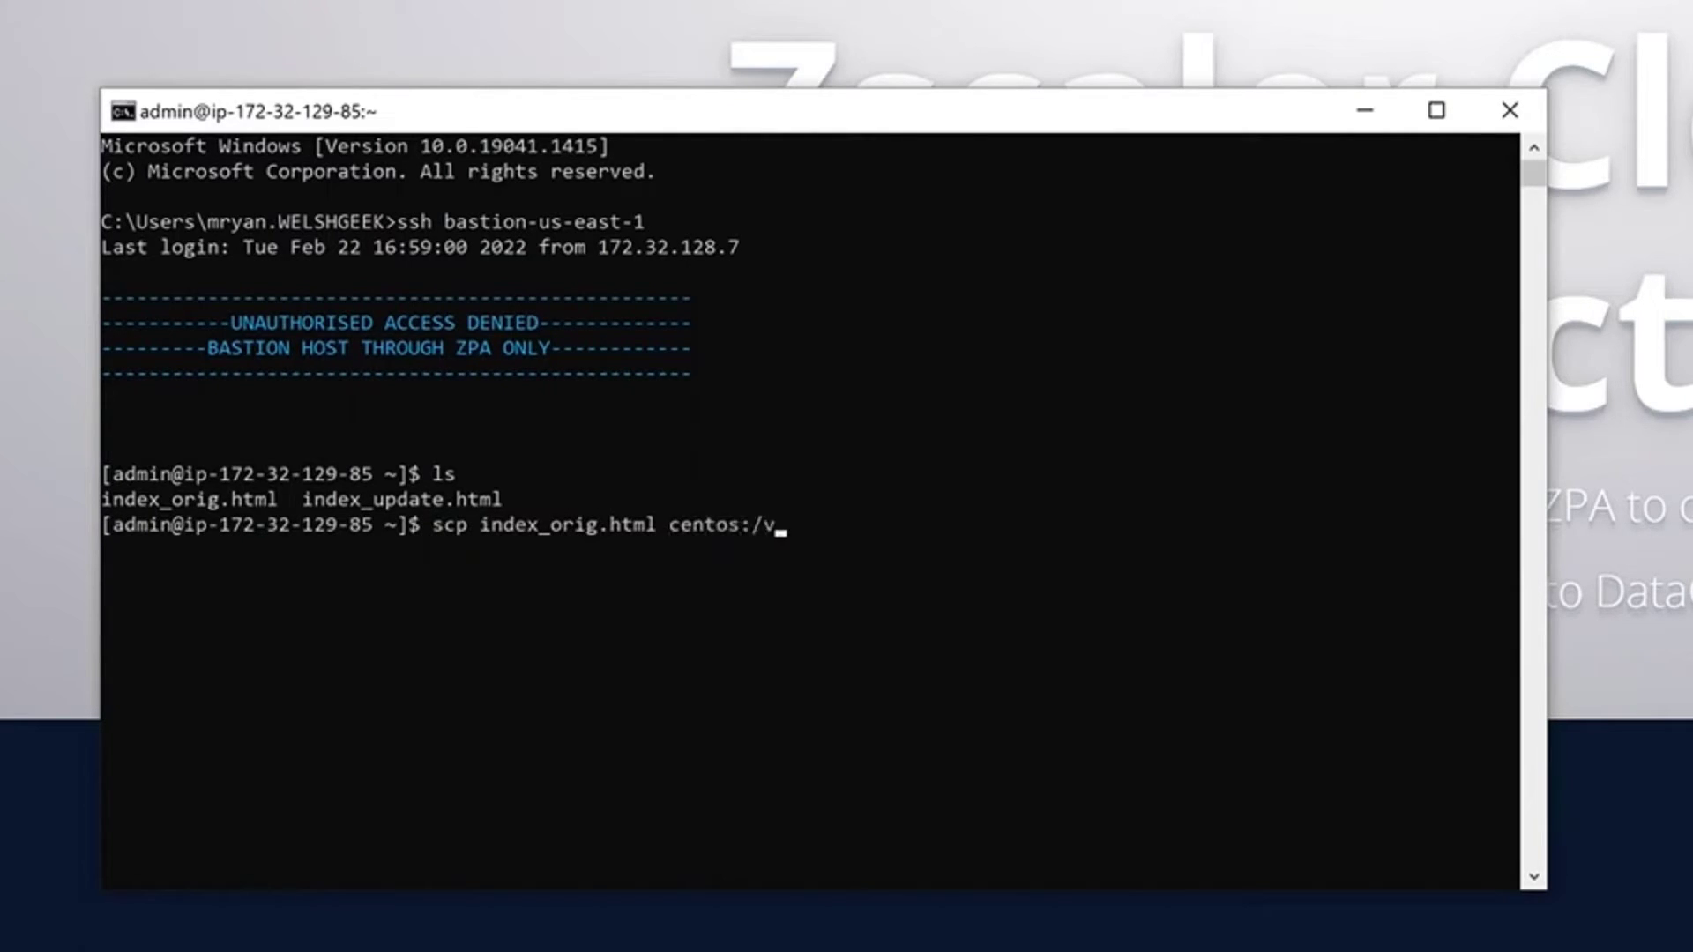
type("ar/www/htm")
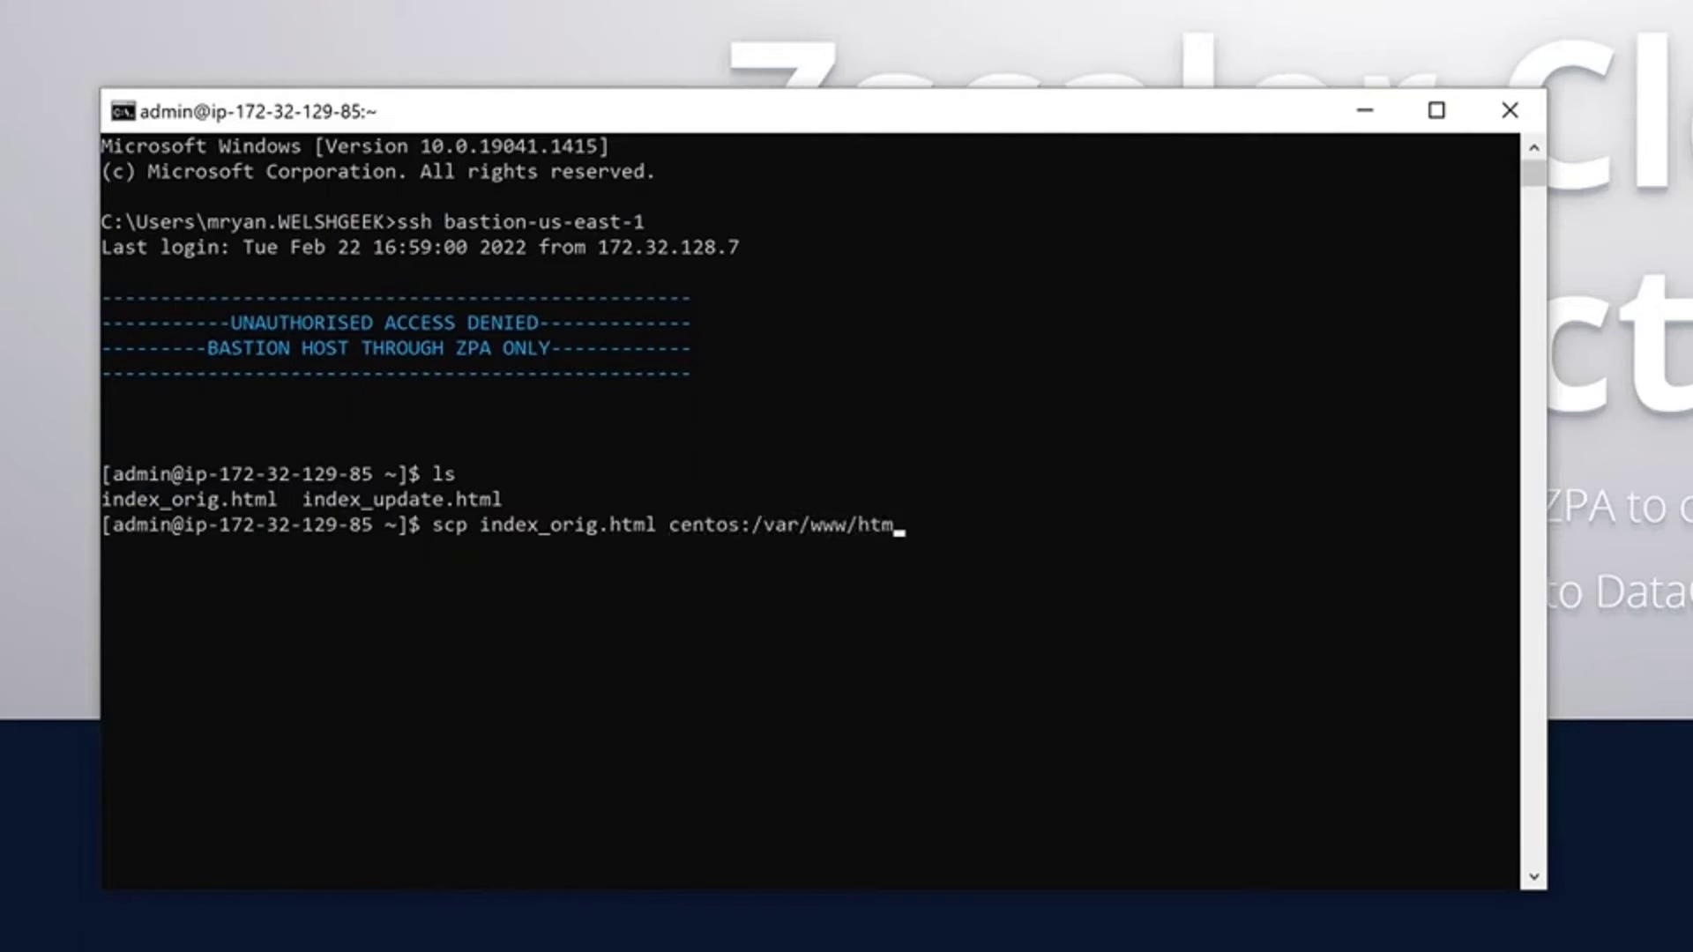
type("l/index.html")
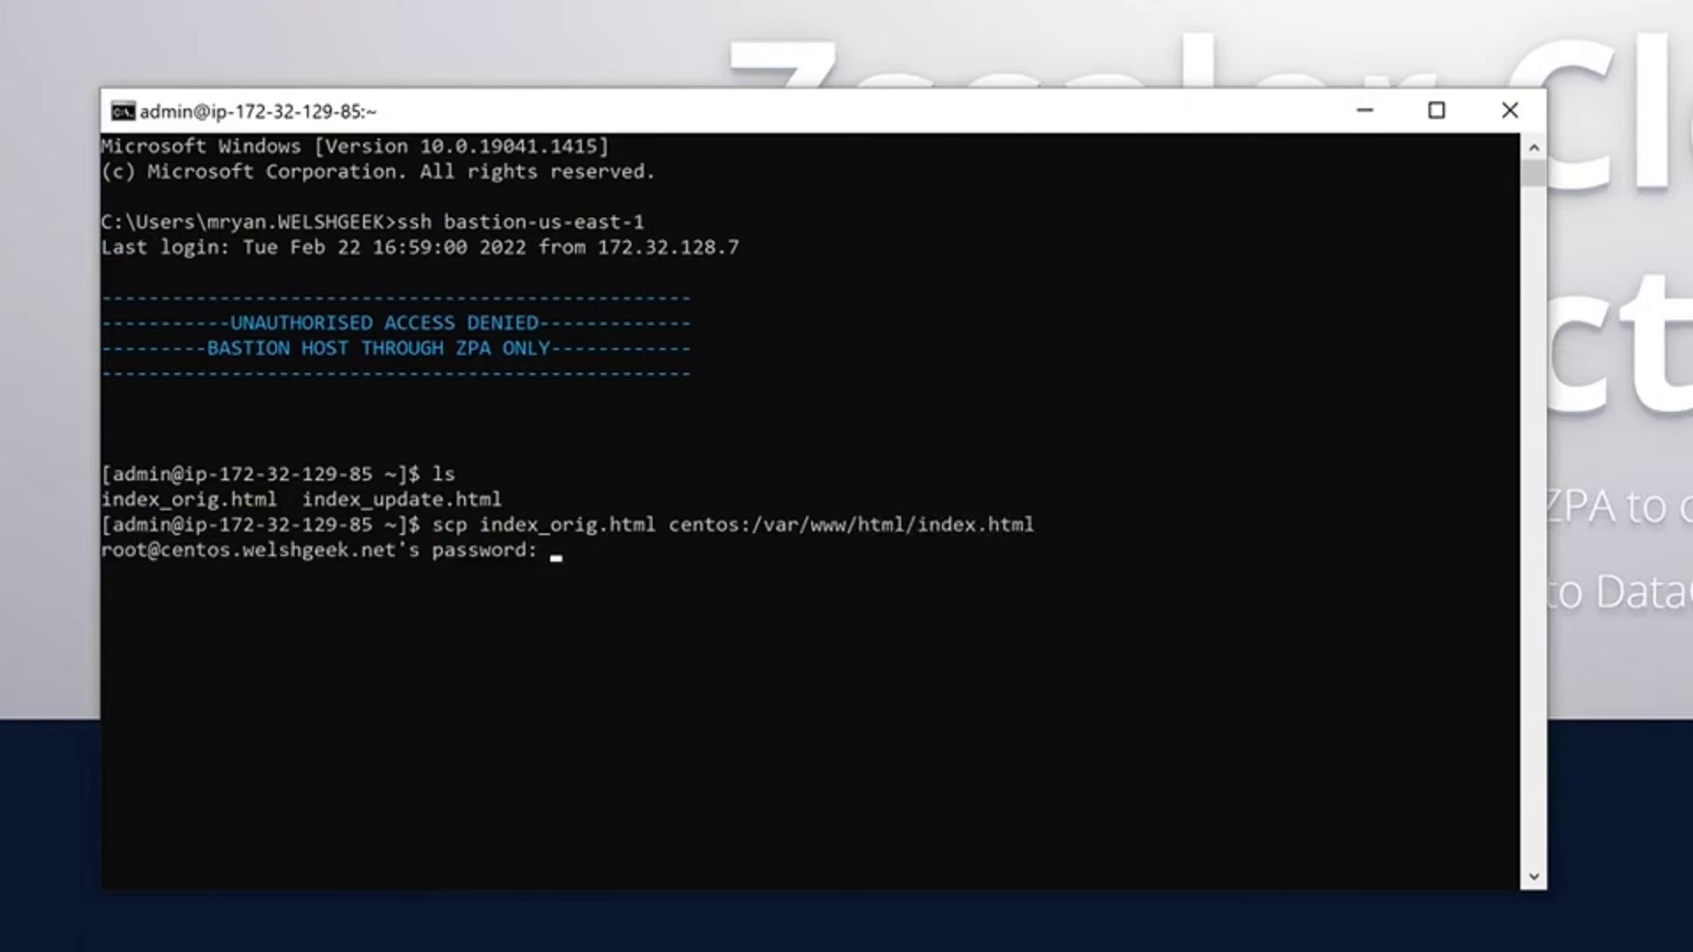
key("Return")
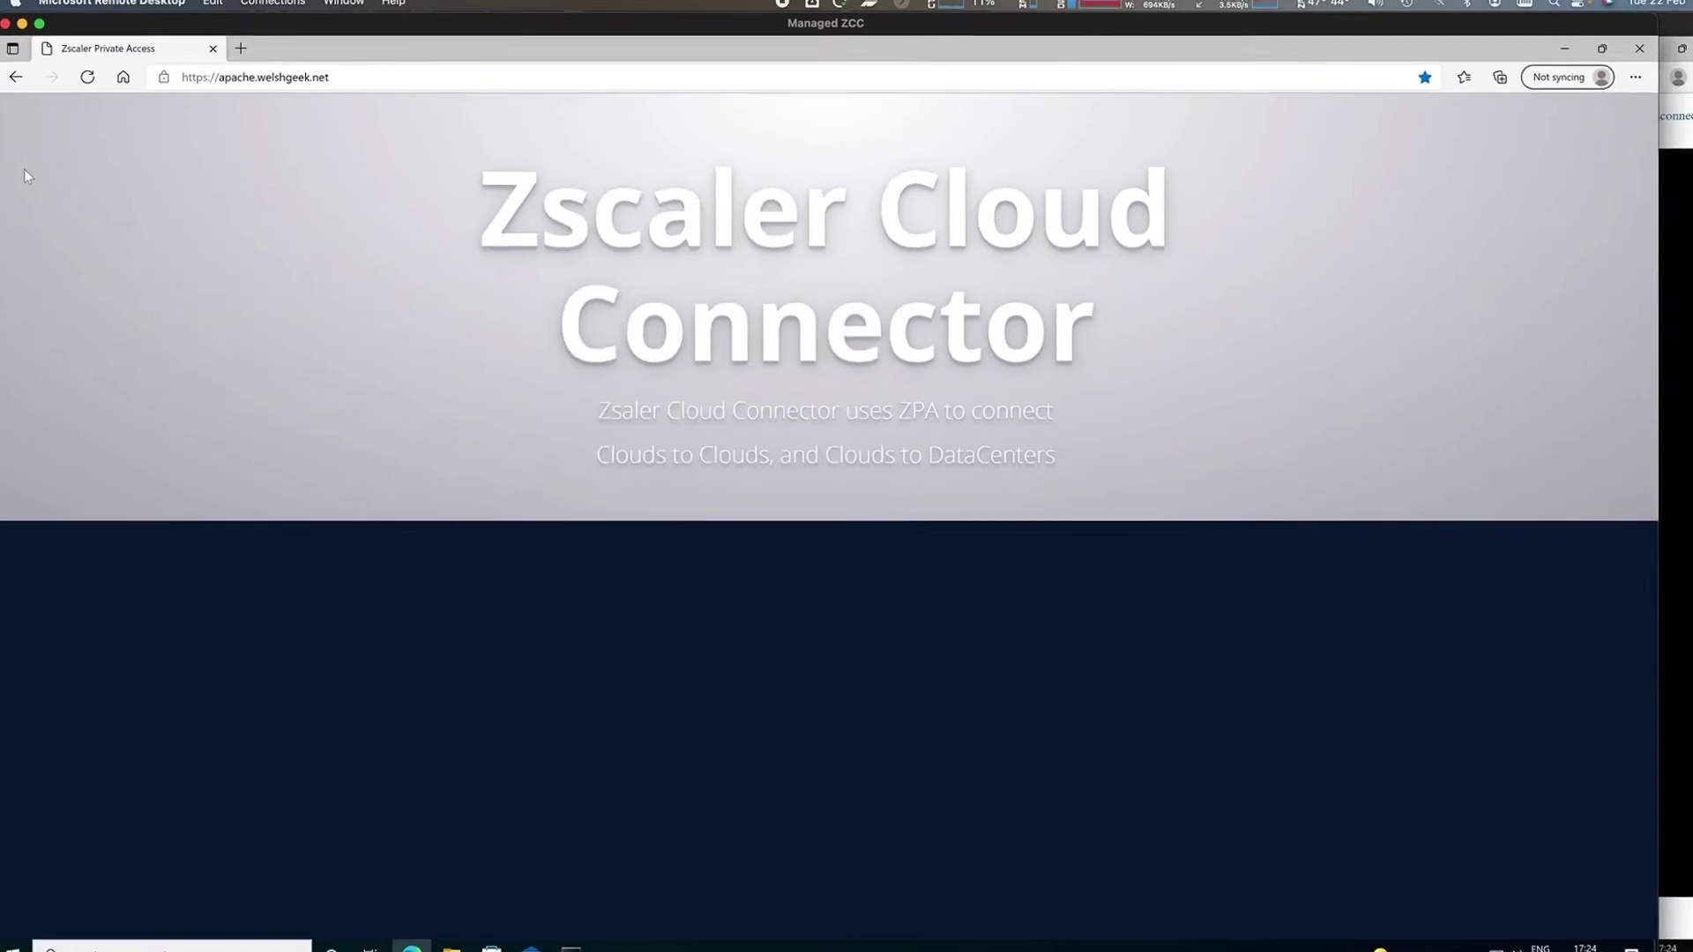
- Reload apache.welshgeek.net to show Zscaler Private Access, then switch to the Unmanaged session
left_click(87, 77)
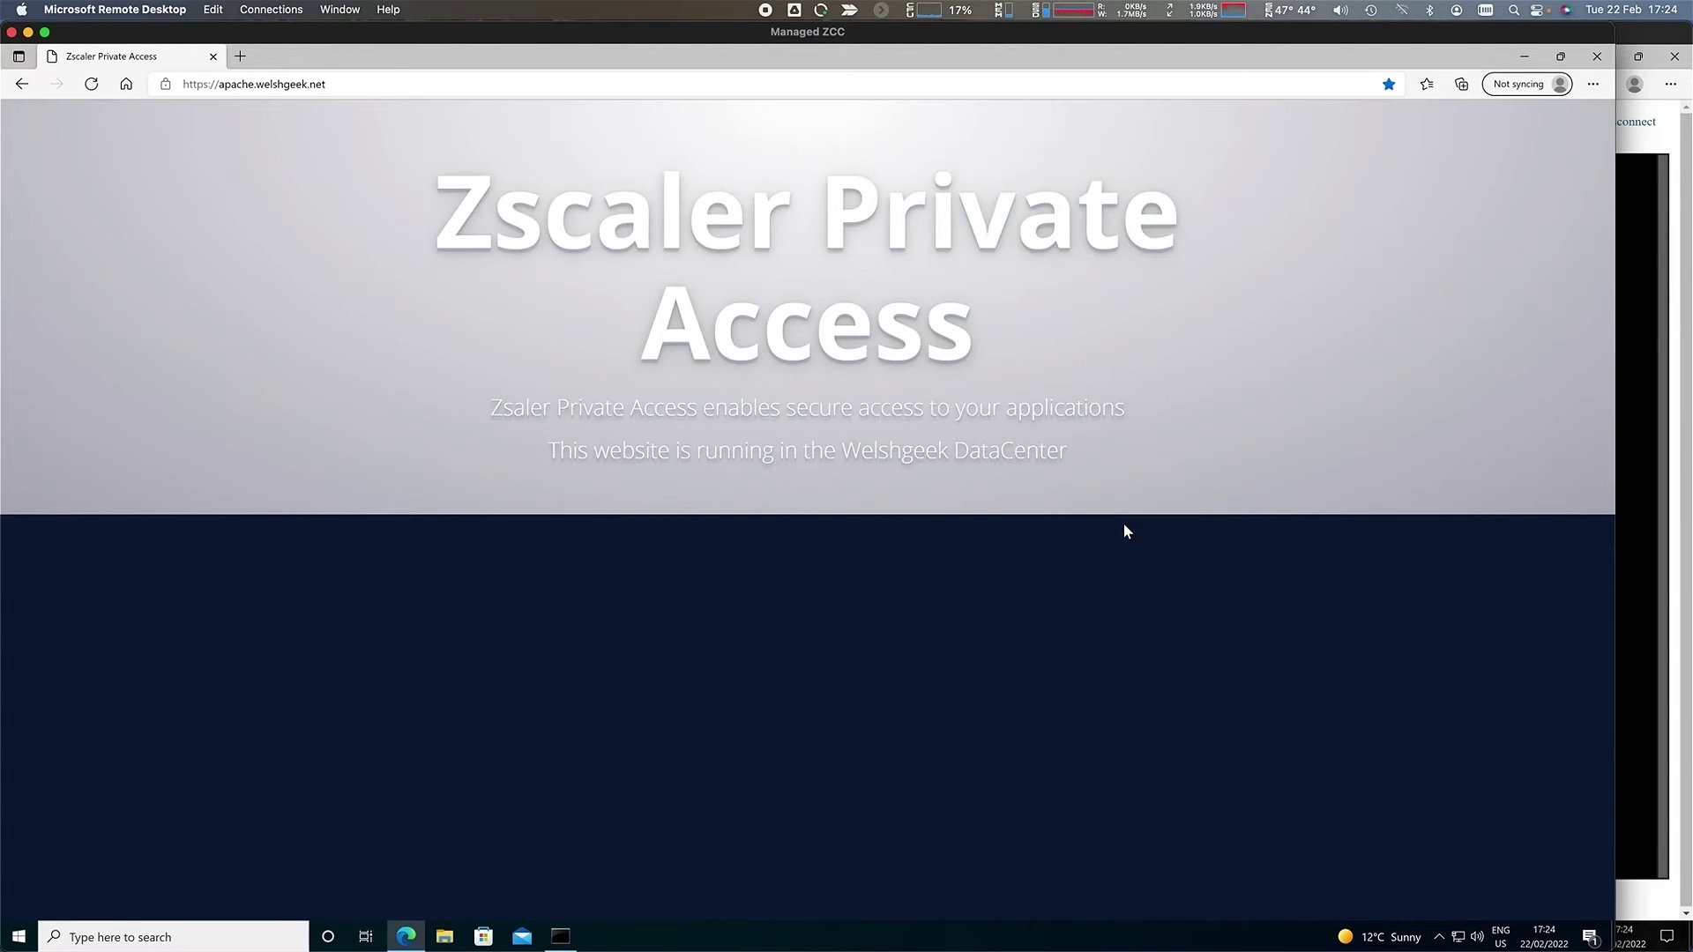
left_click(342, 9)
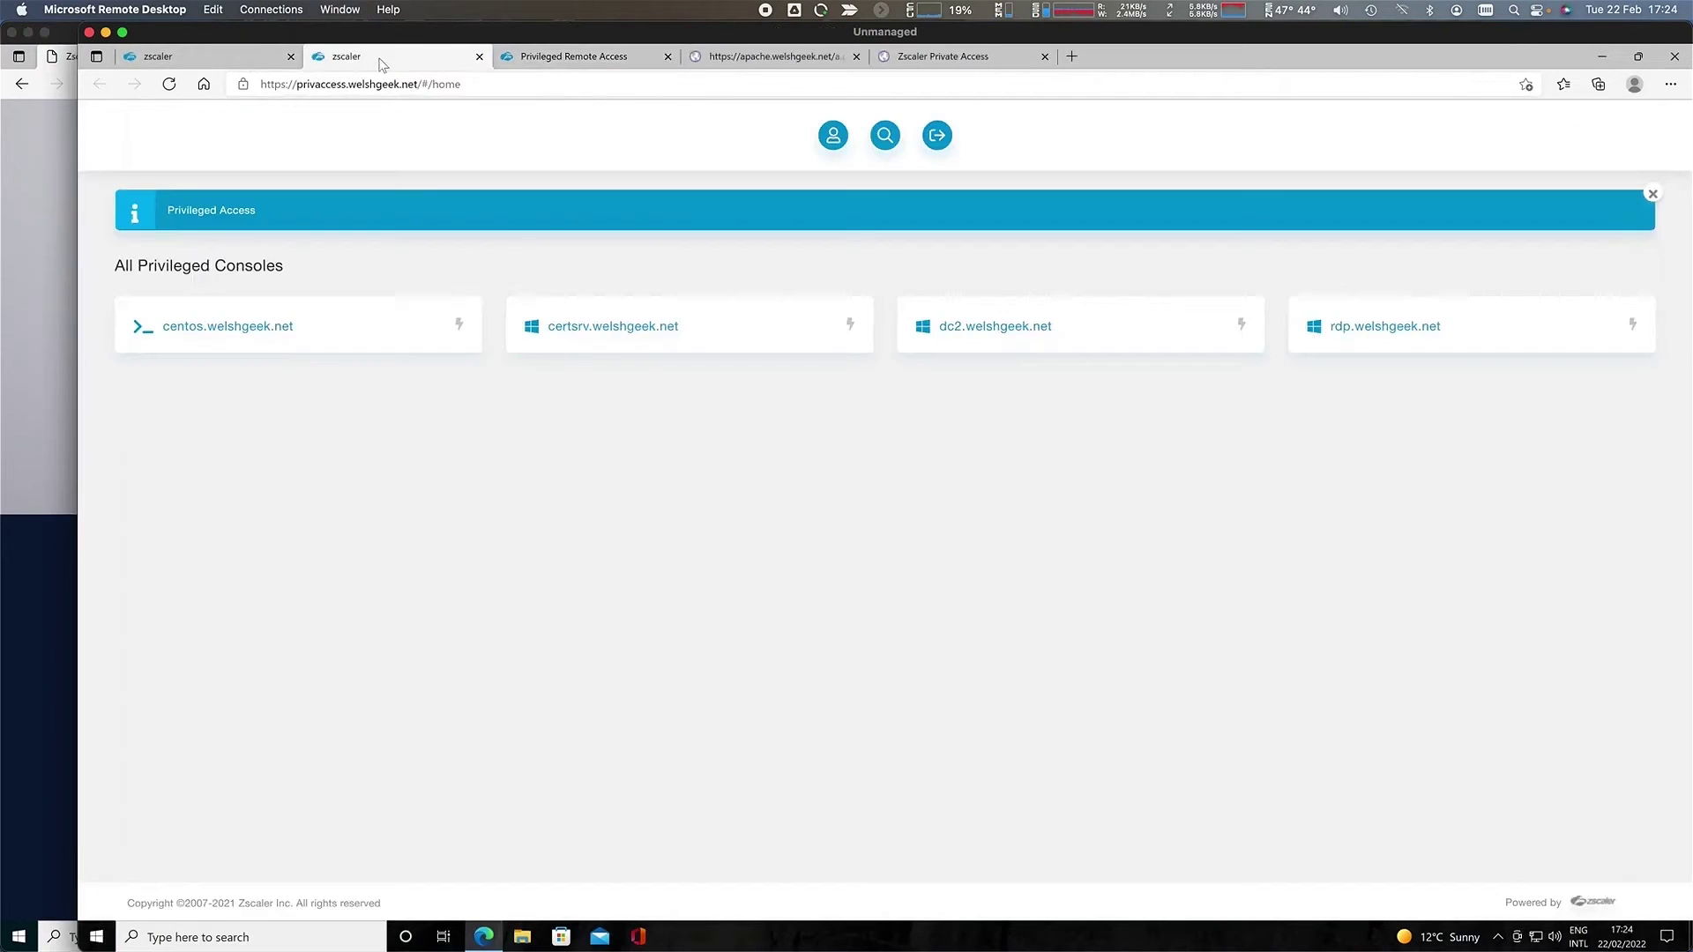
- Sign in to the certsrv.welshgeek.net console with its password, then return to All Privileged Consoles
left_click(380, 62)
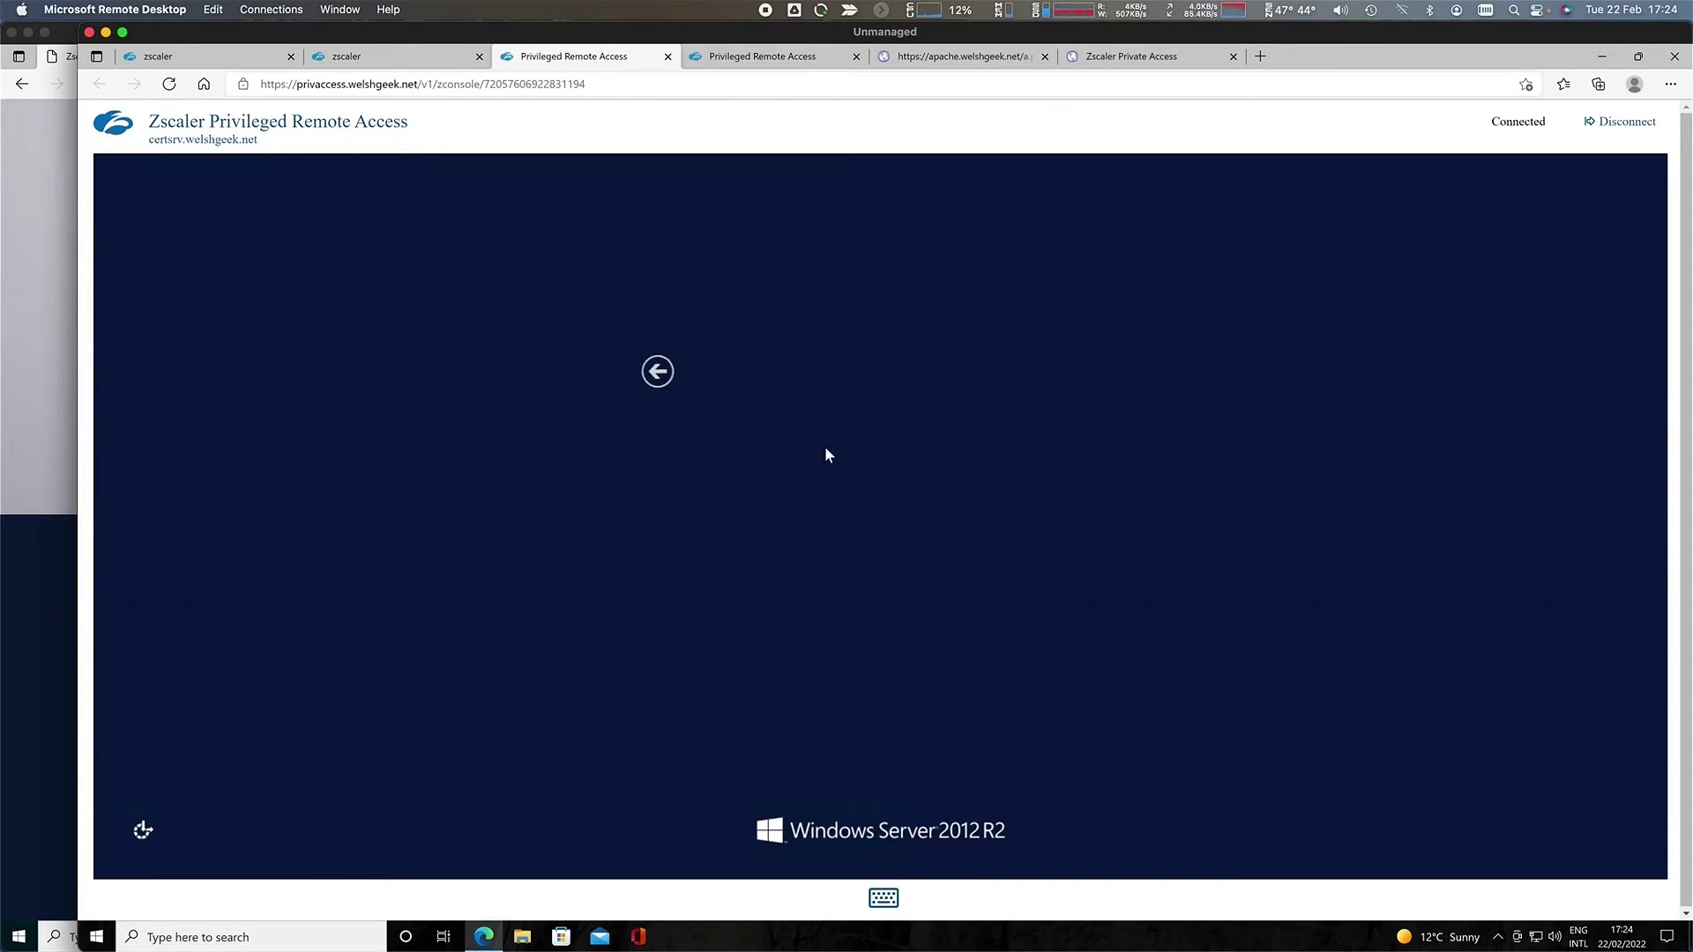
type("••••••••••••")
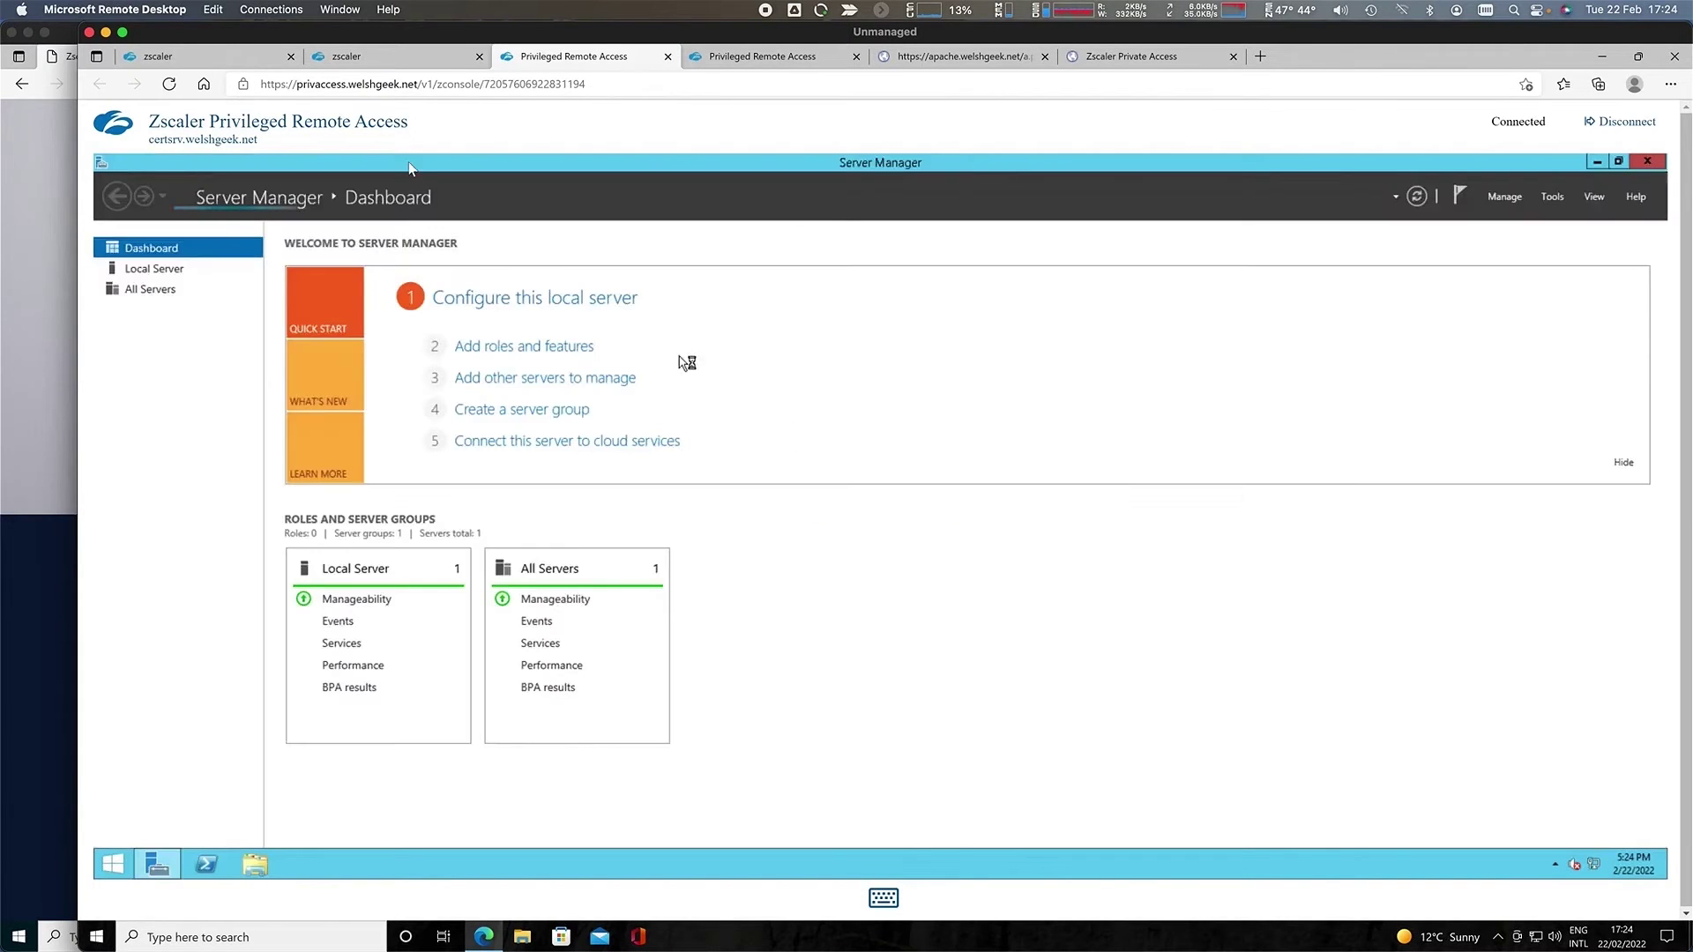
left_click(368, 58)
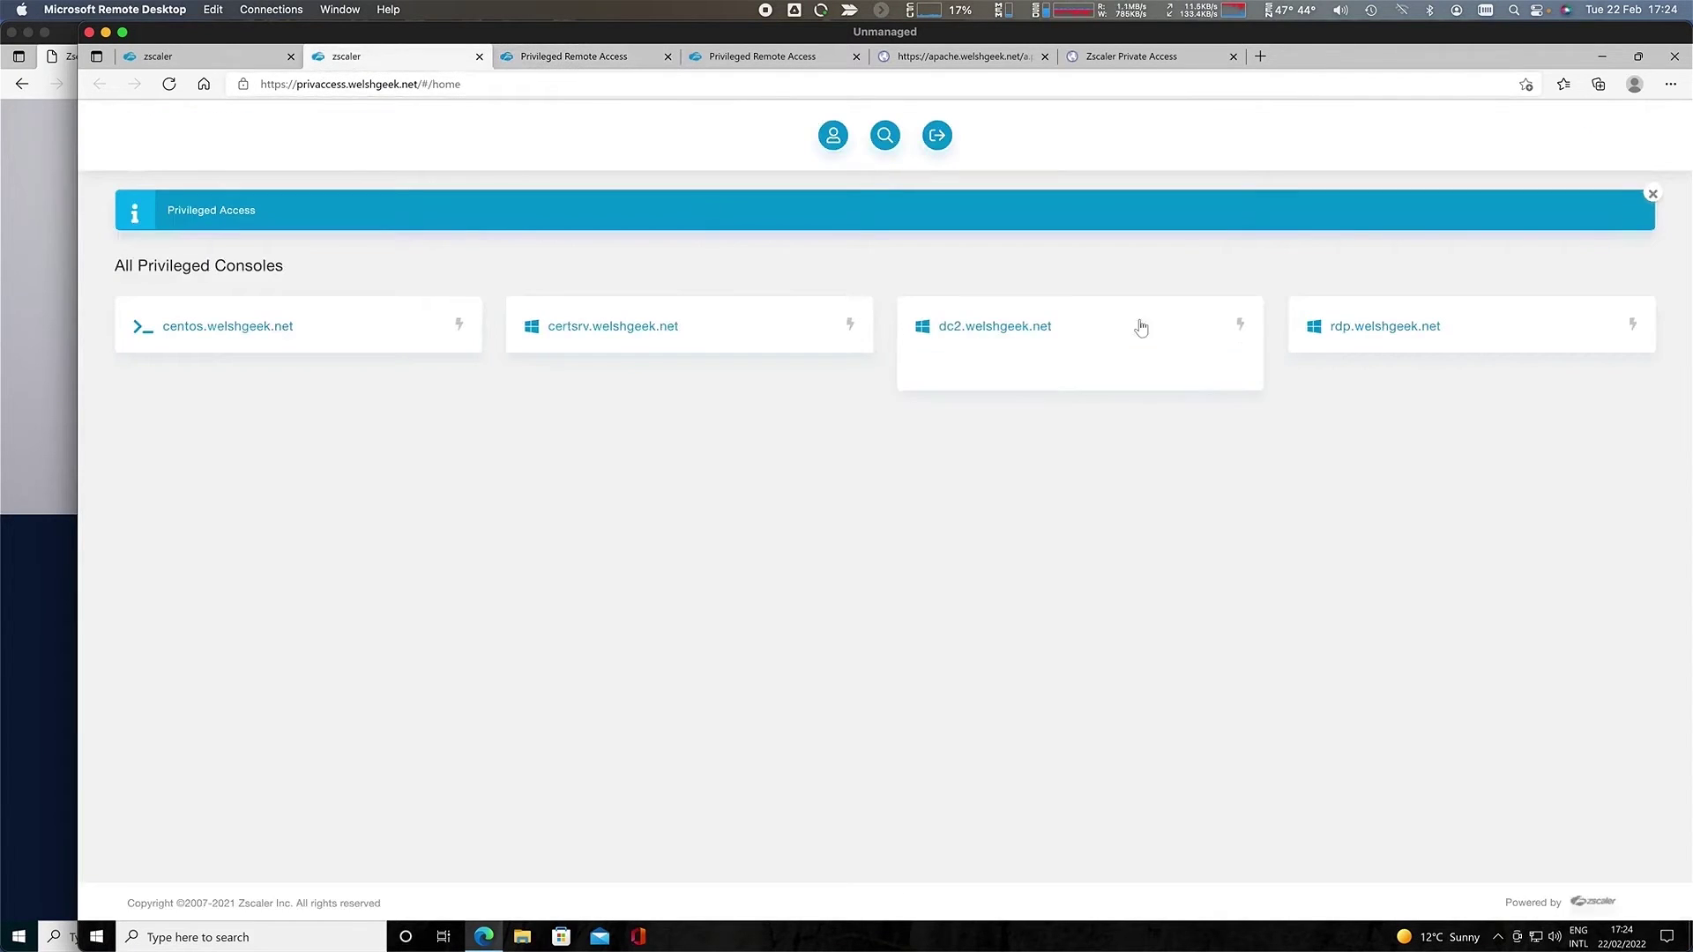
- Log in to the rdp.welshgeek.net remote desktop console with its password
left_click(1389, 328)
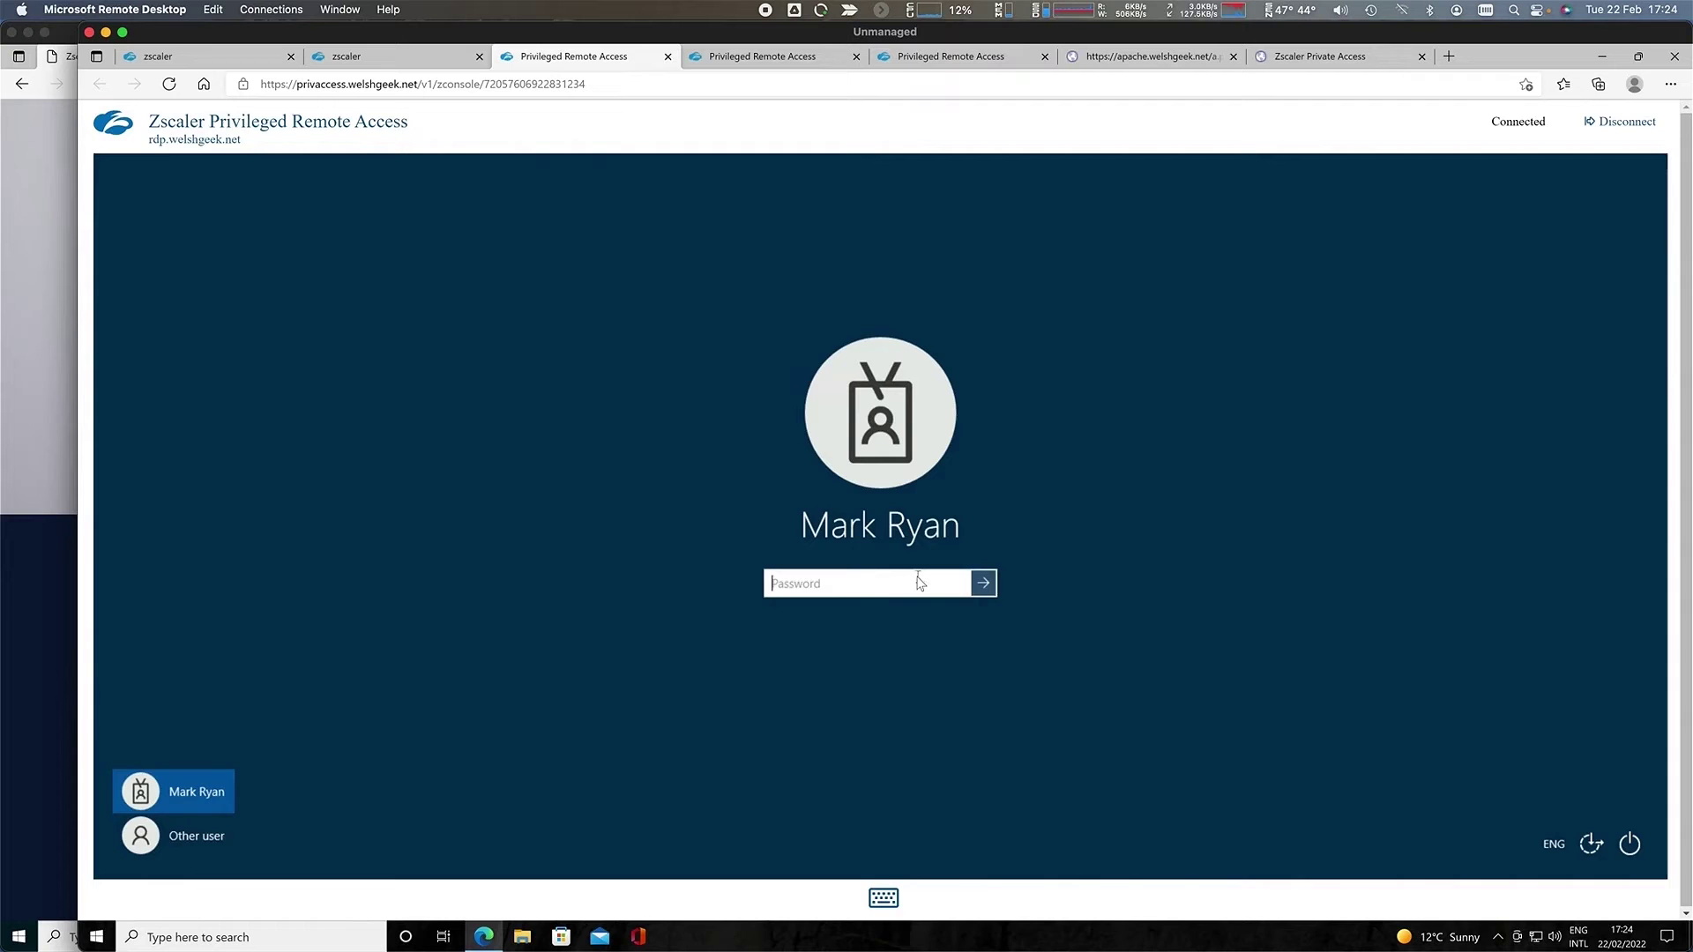
type("***********")
key("Return")
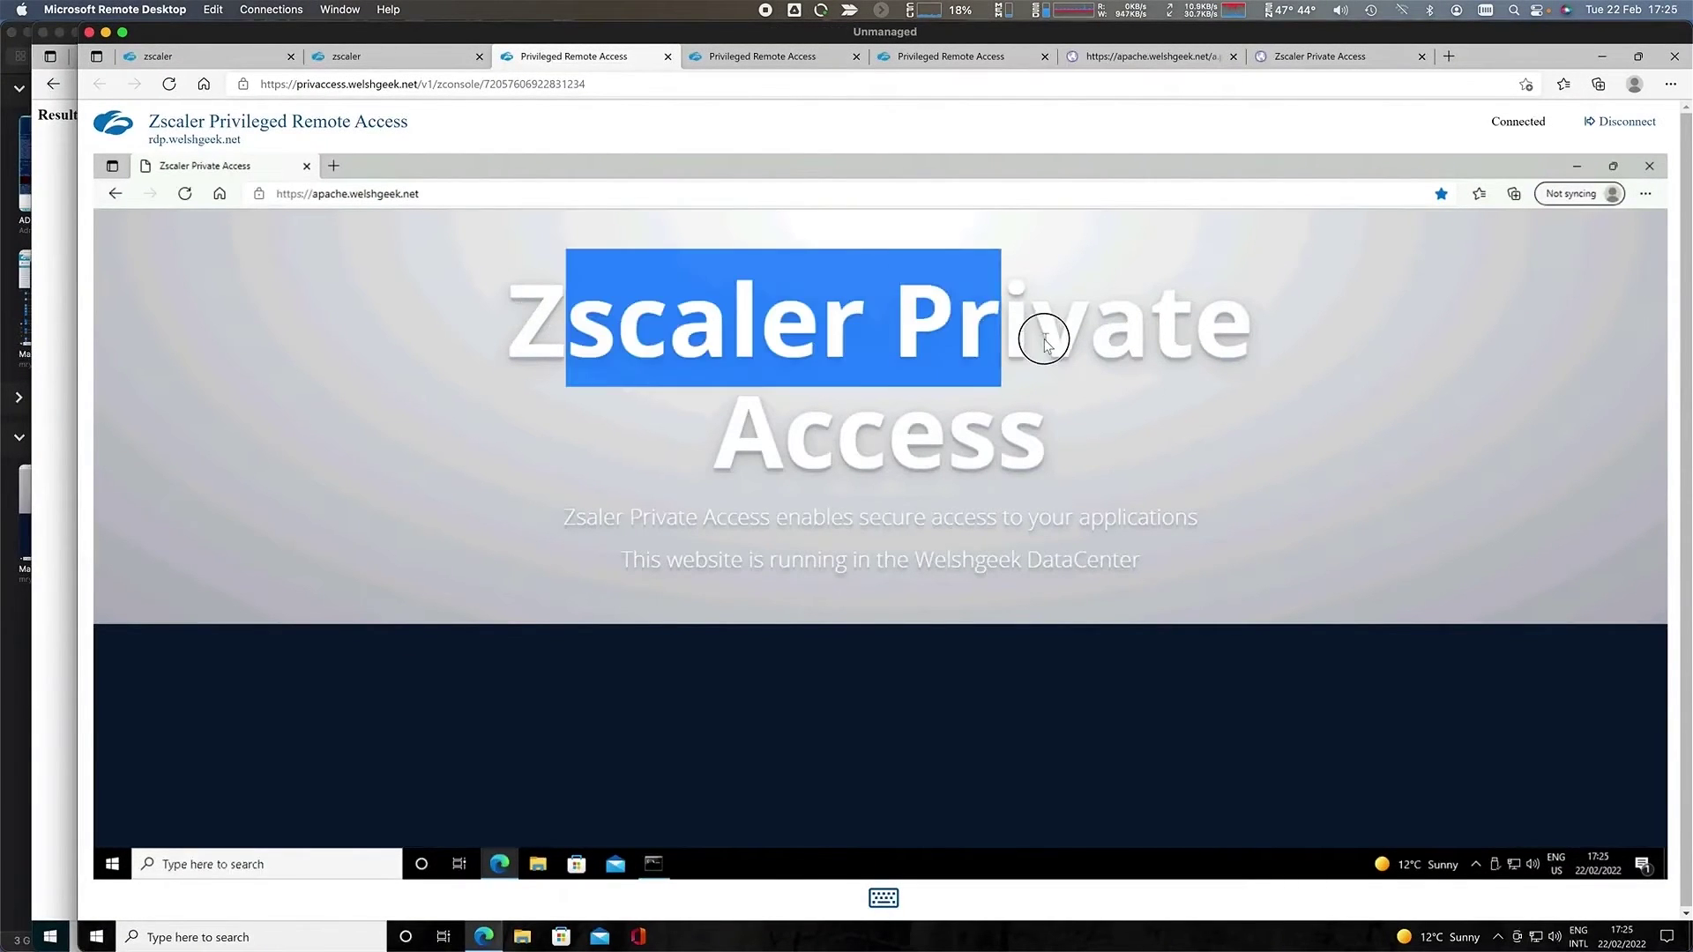
- Check the Zscaler Private Access heading's context menu, then disconnect the rdp.welshgeek.net session
right_click(1049, 298)
key("Escape")
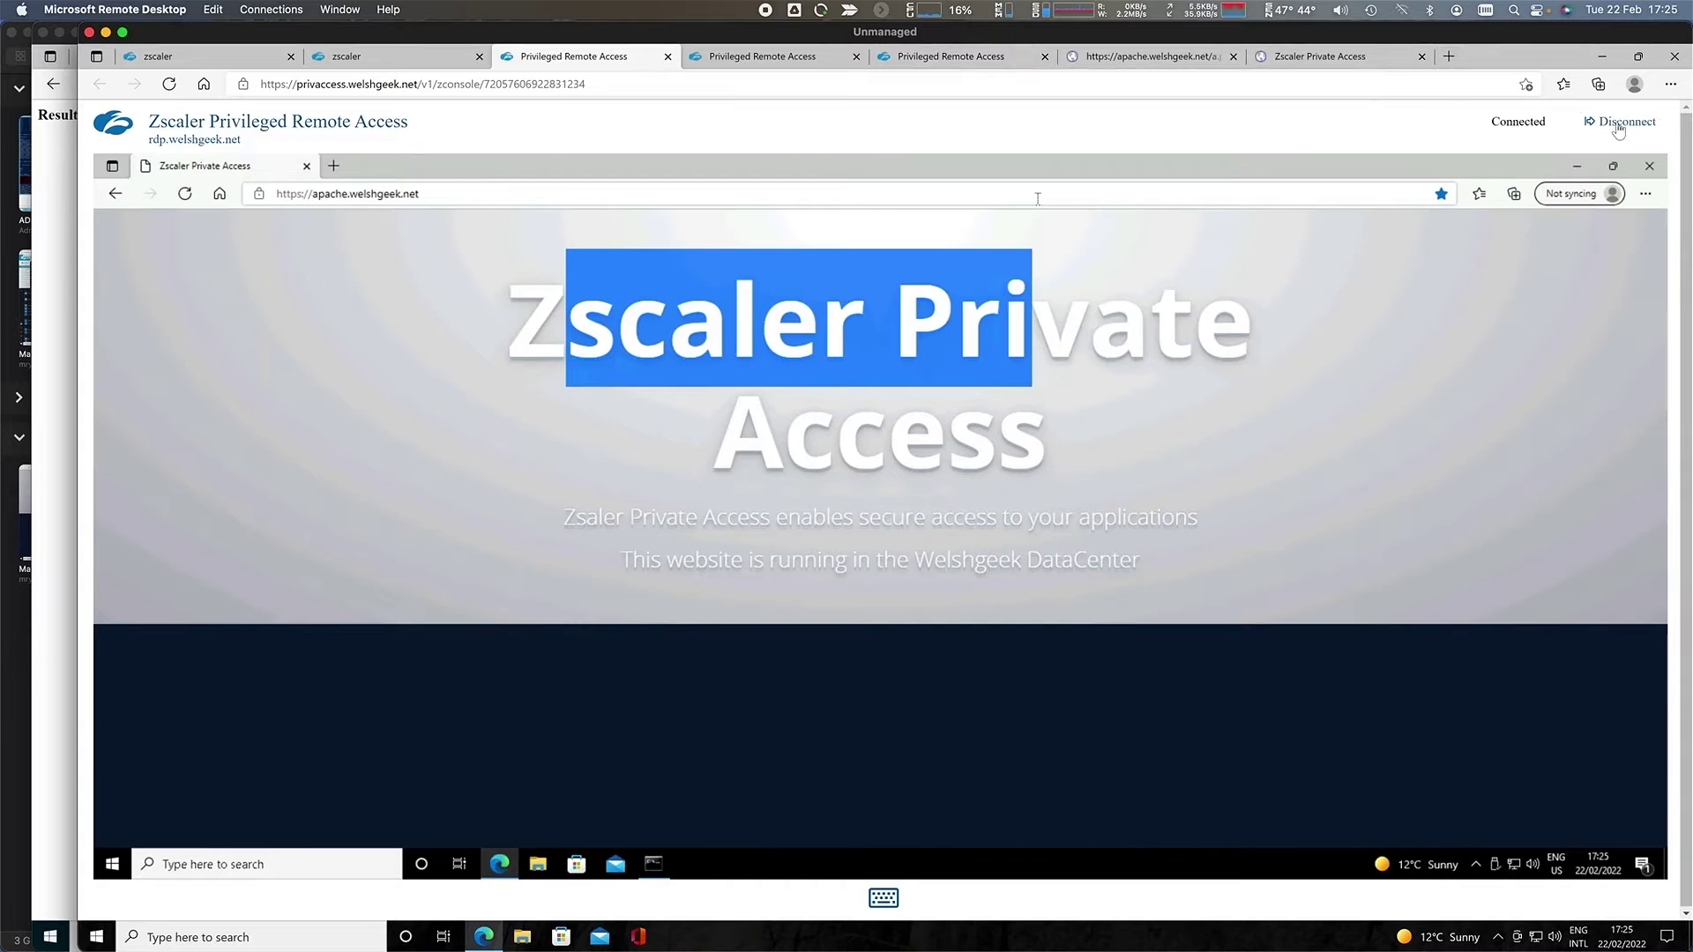
left_click(1623, 128)
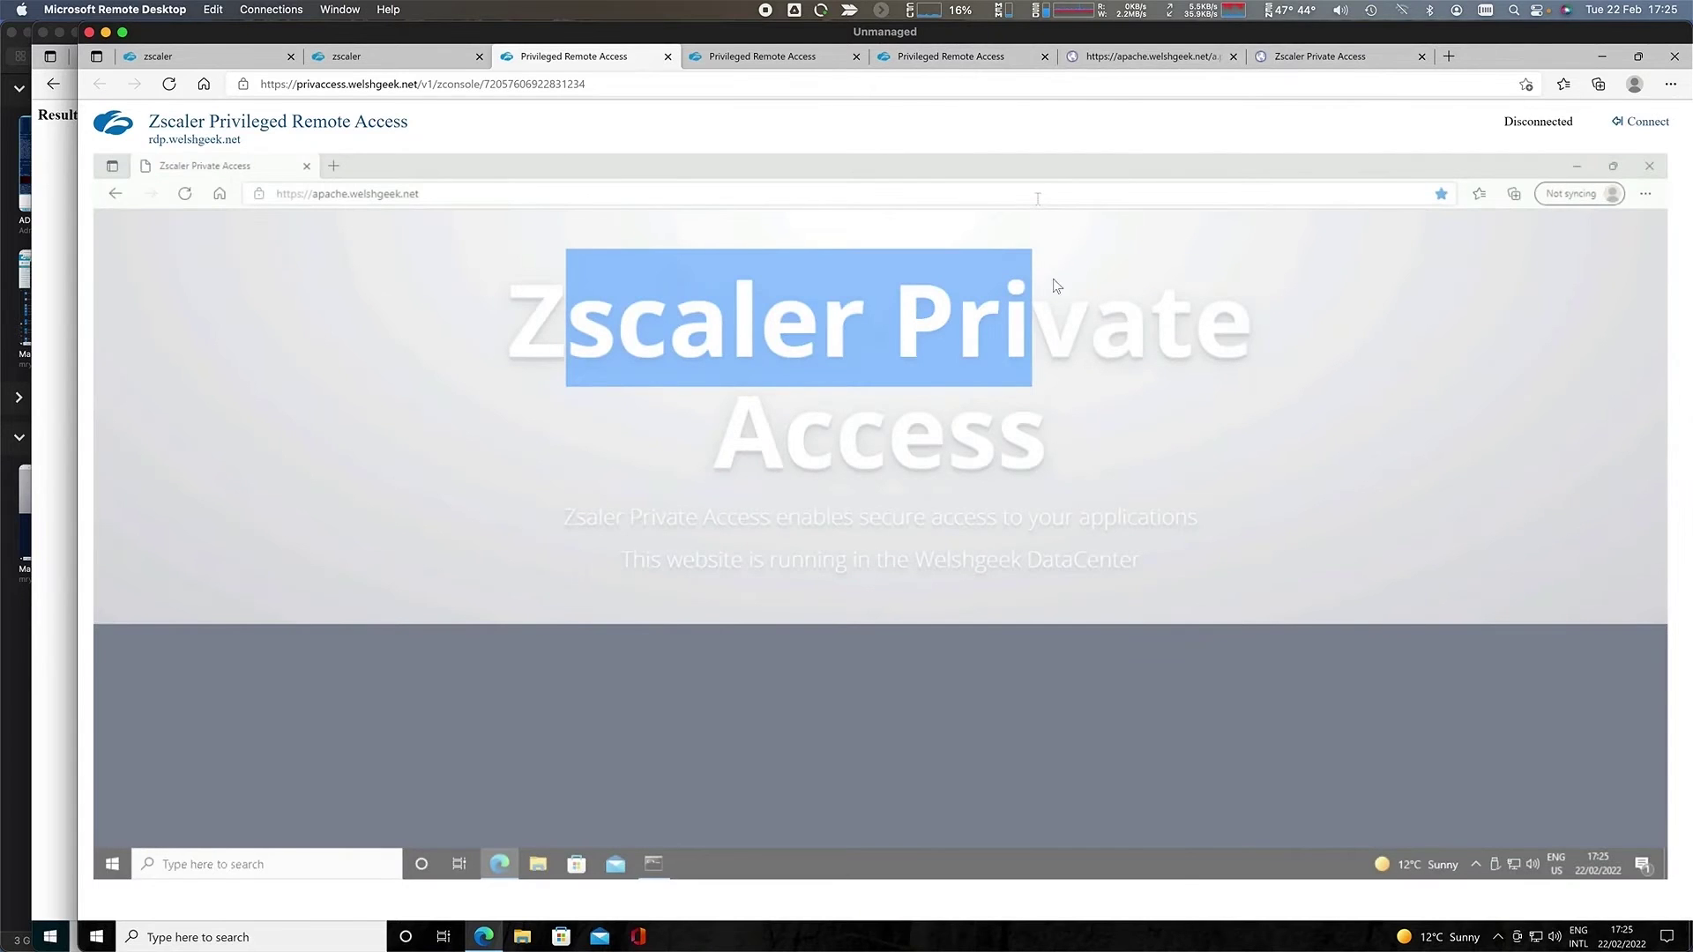
- Close and leave the rdp.welshgeek.net session page, then connect to Managed ZCC from Connection Center
left_click(669, 58)
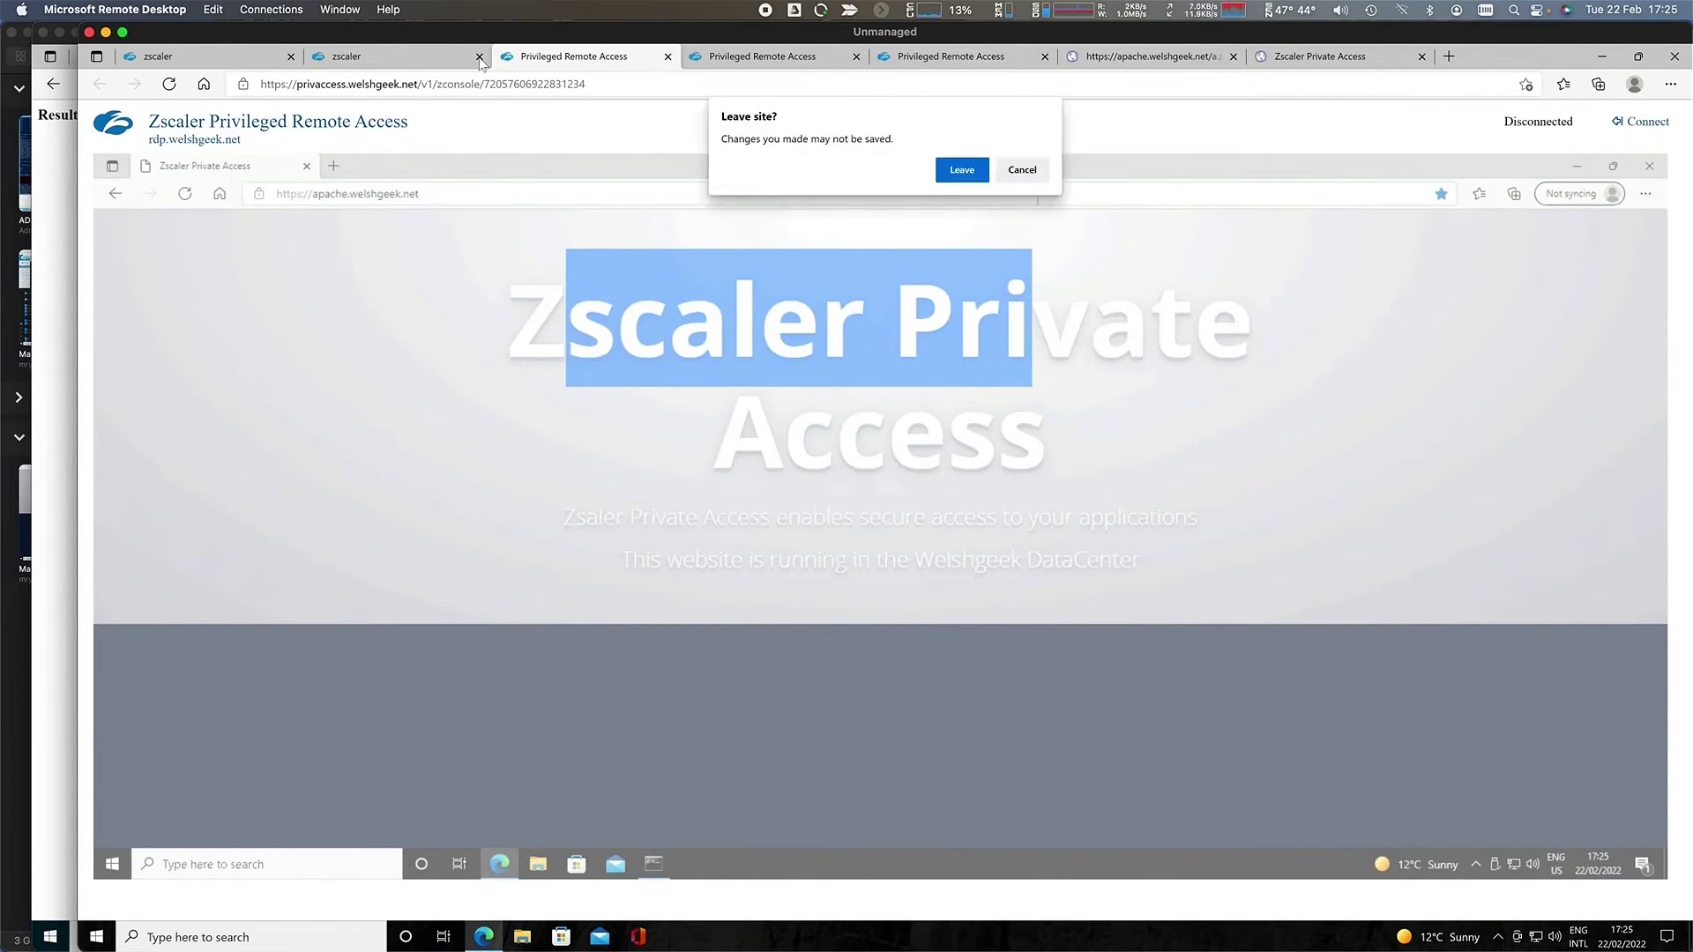
left_click(964, 171)
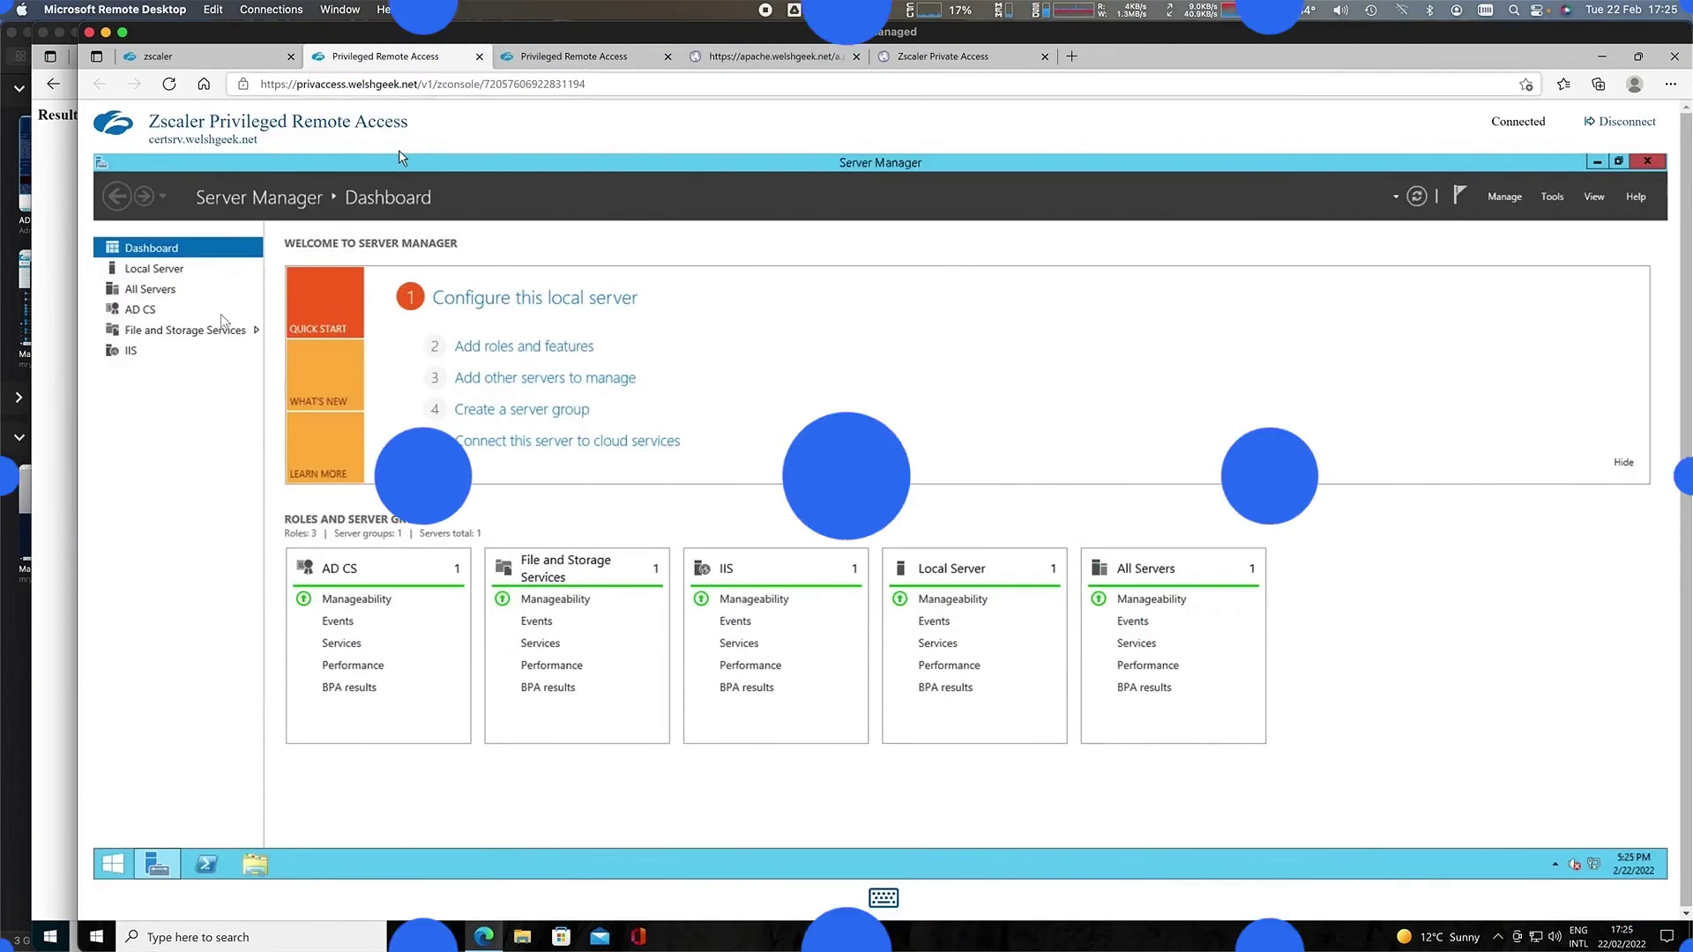
left_click(341, 10)
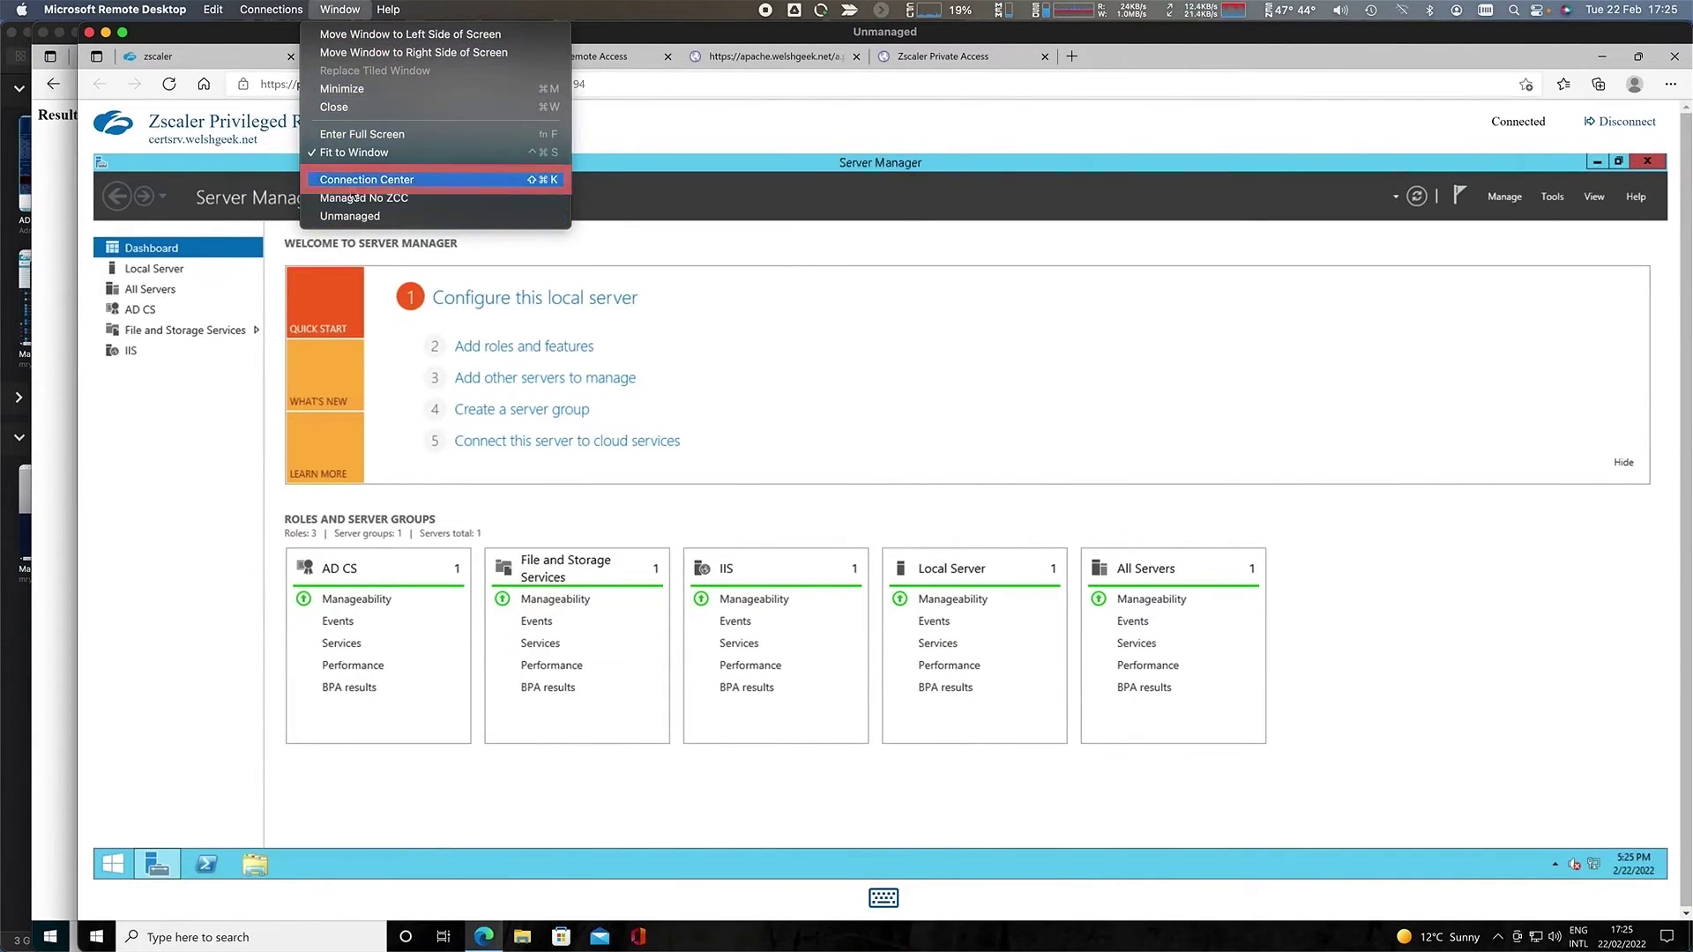
left_click(357, 180)
double_click(40, 529)
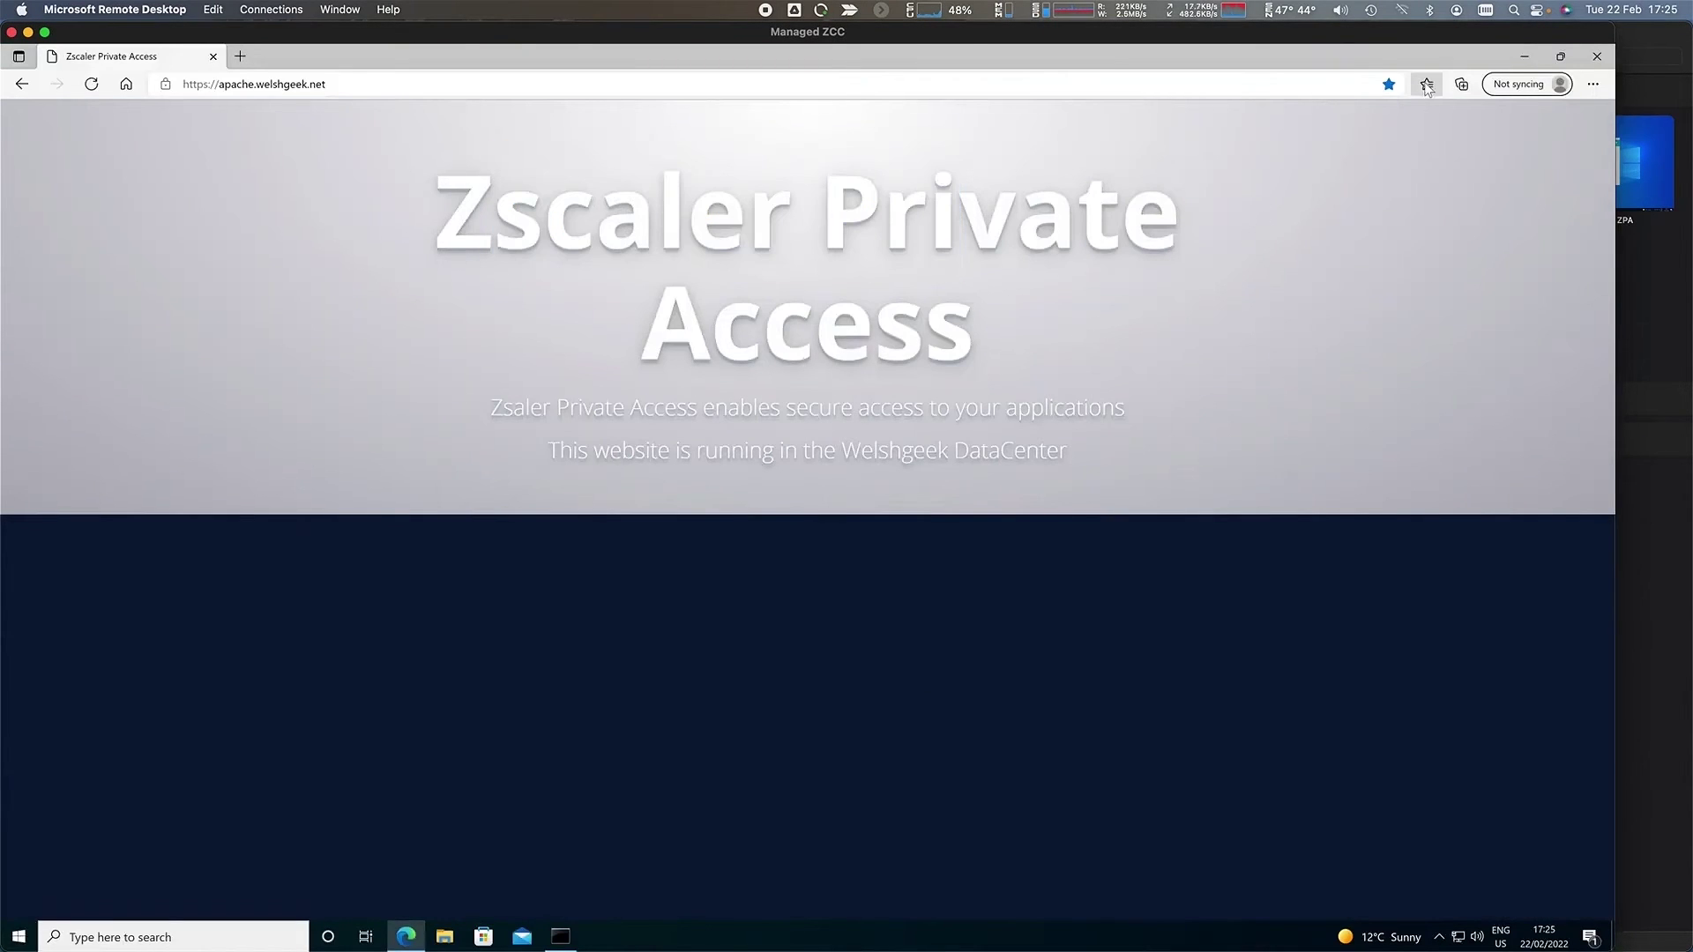
- Load the Swift favourite, then the SAP logon favourite in Edge, and open File Explorer
left_click(1426, 84)
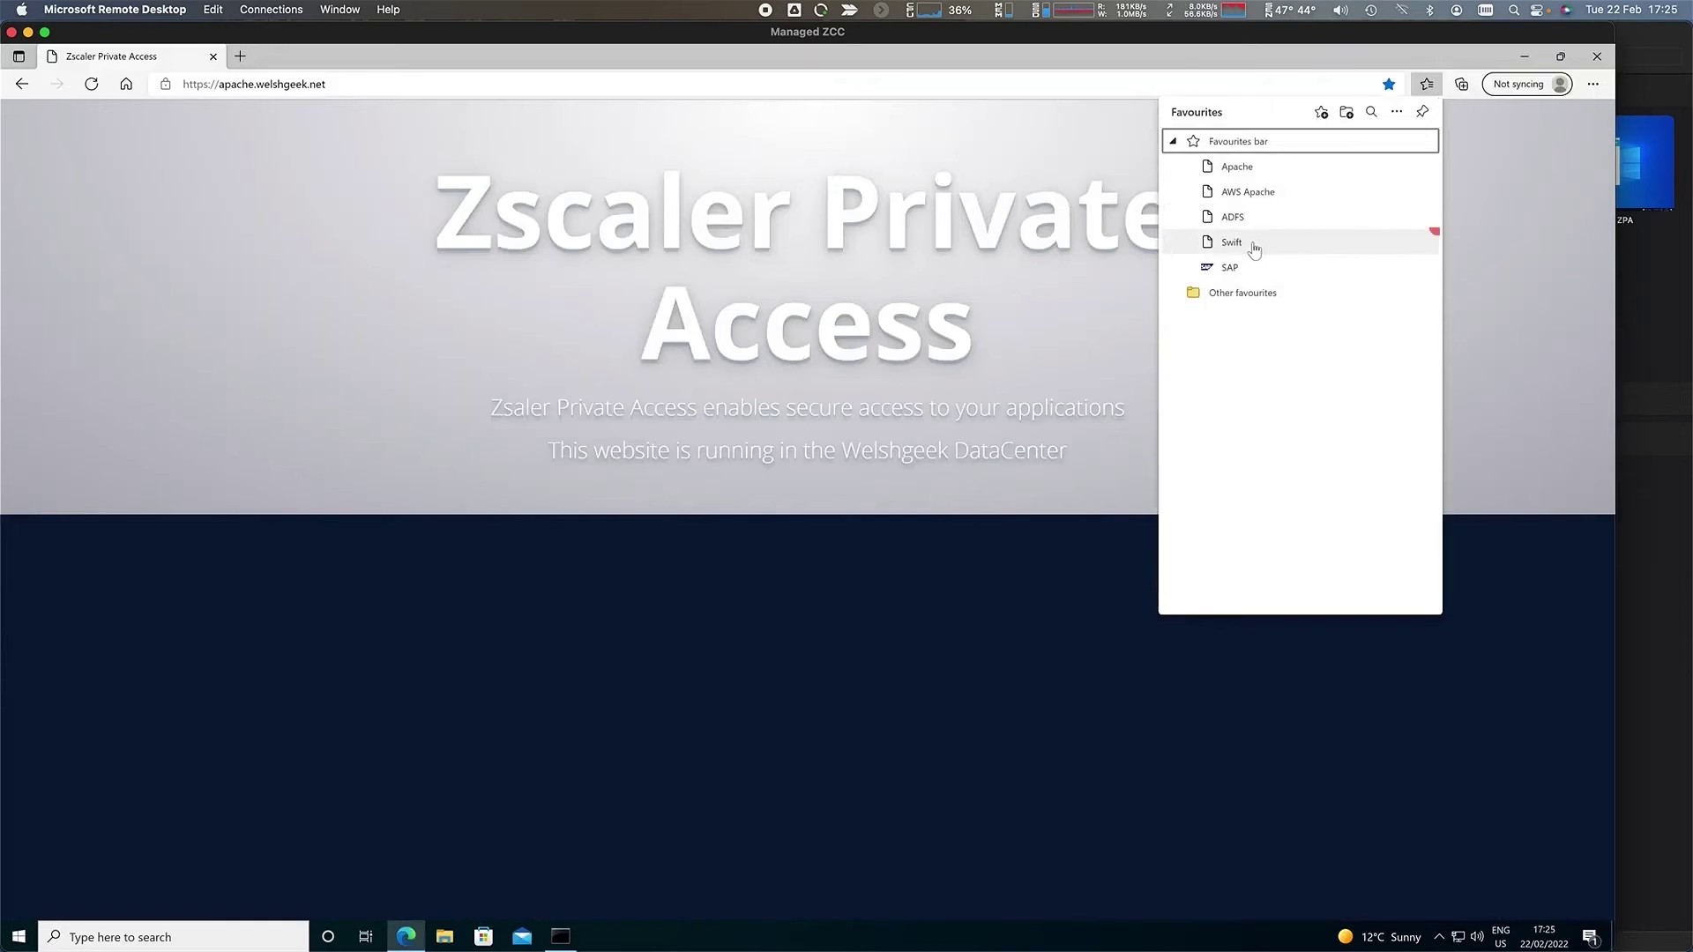
left_click(1232, 243)
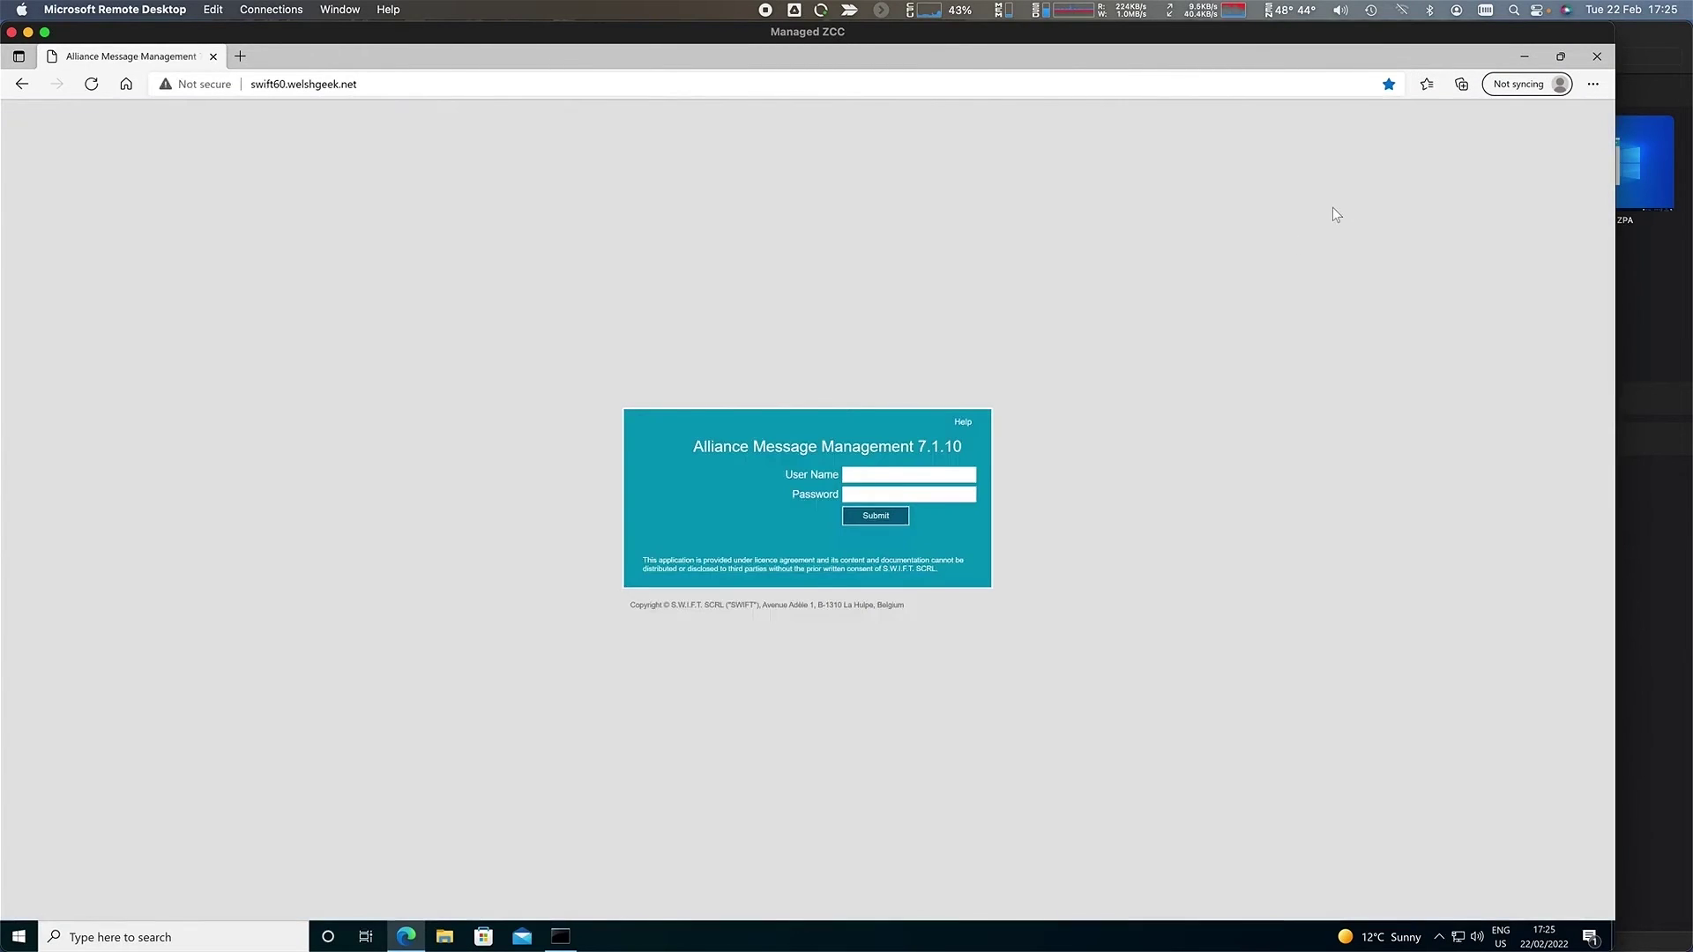
left_click(1465, 88)
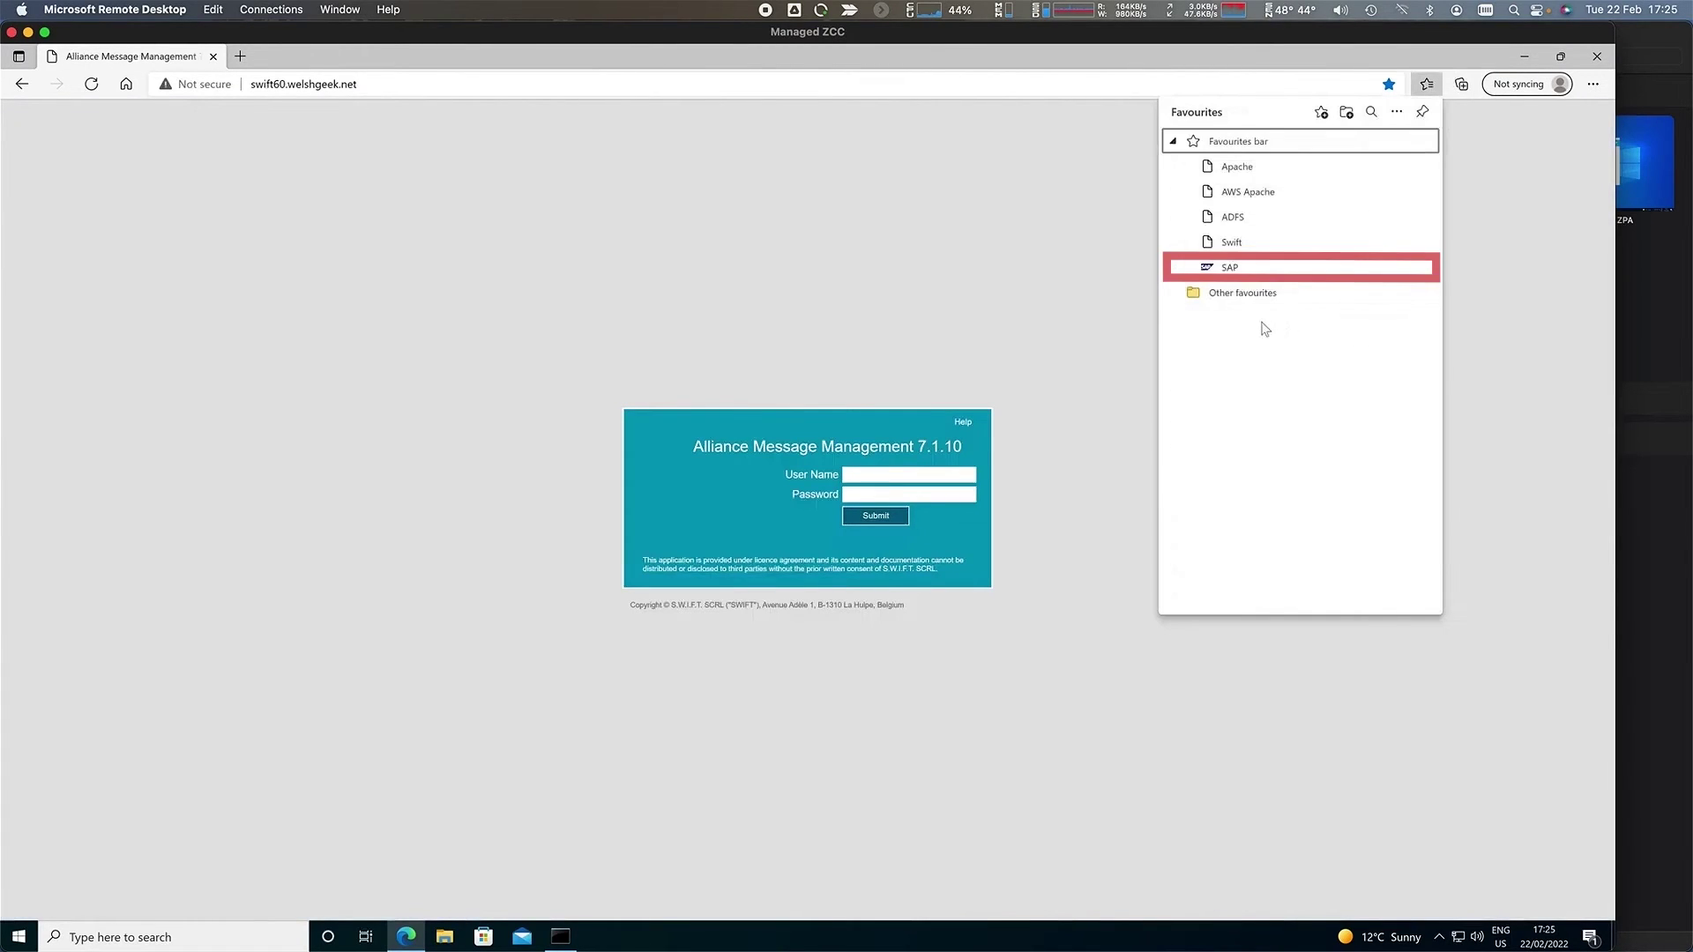
left_click(1239, 274)
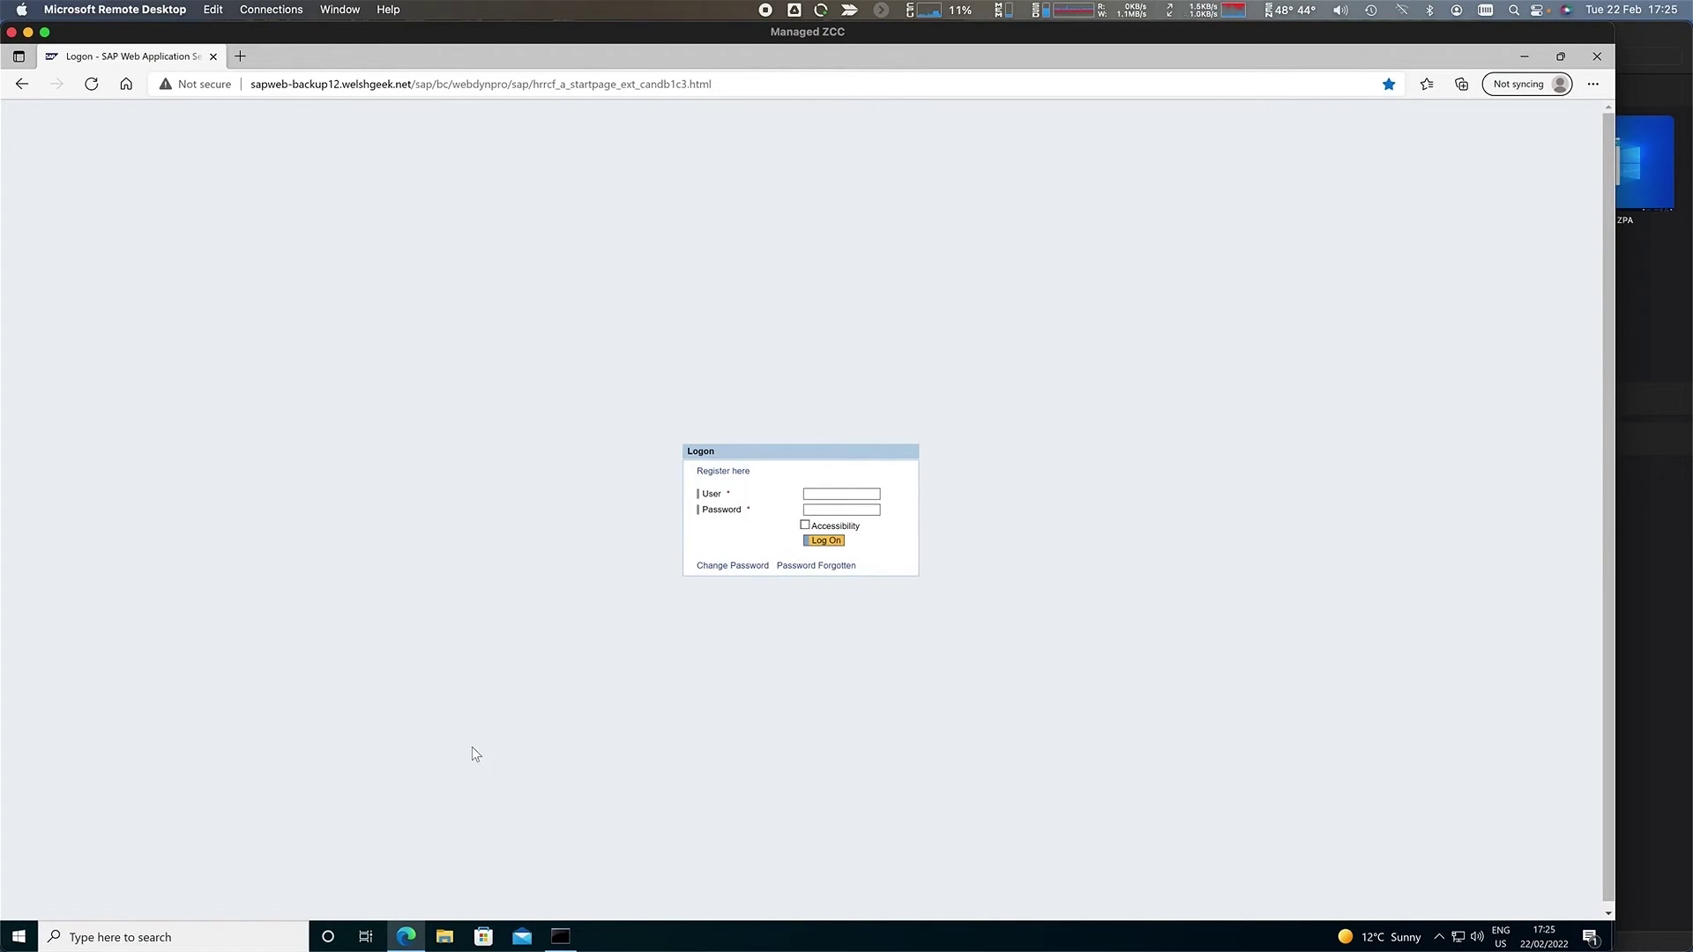
left_click(445, 937)
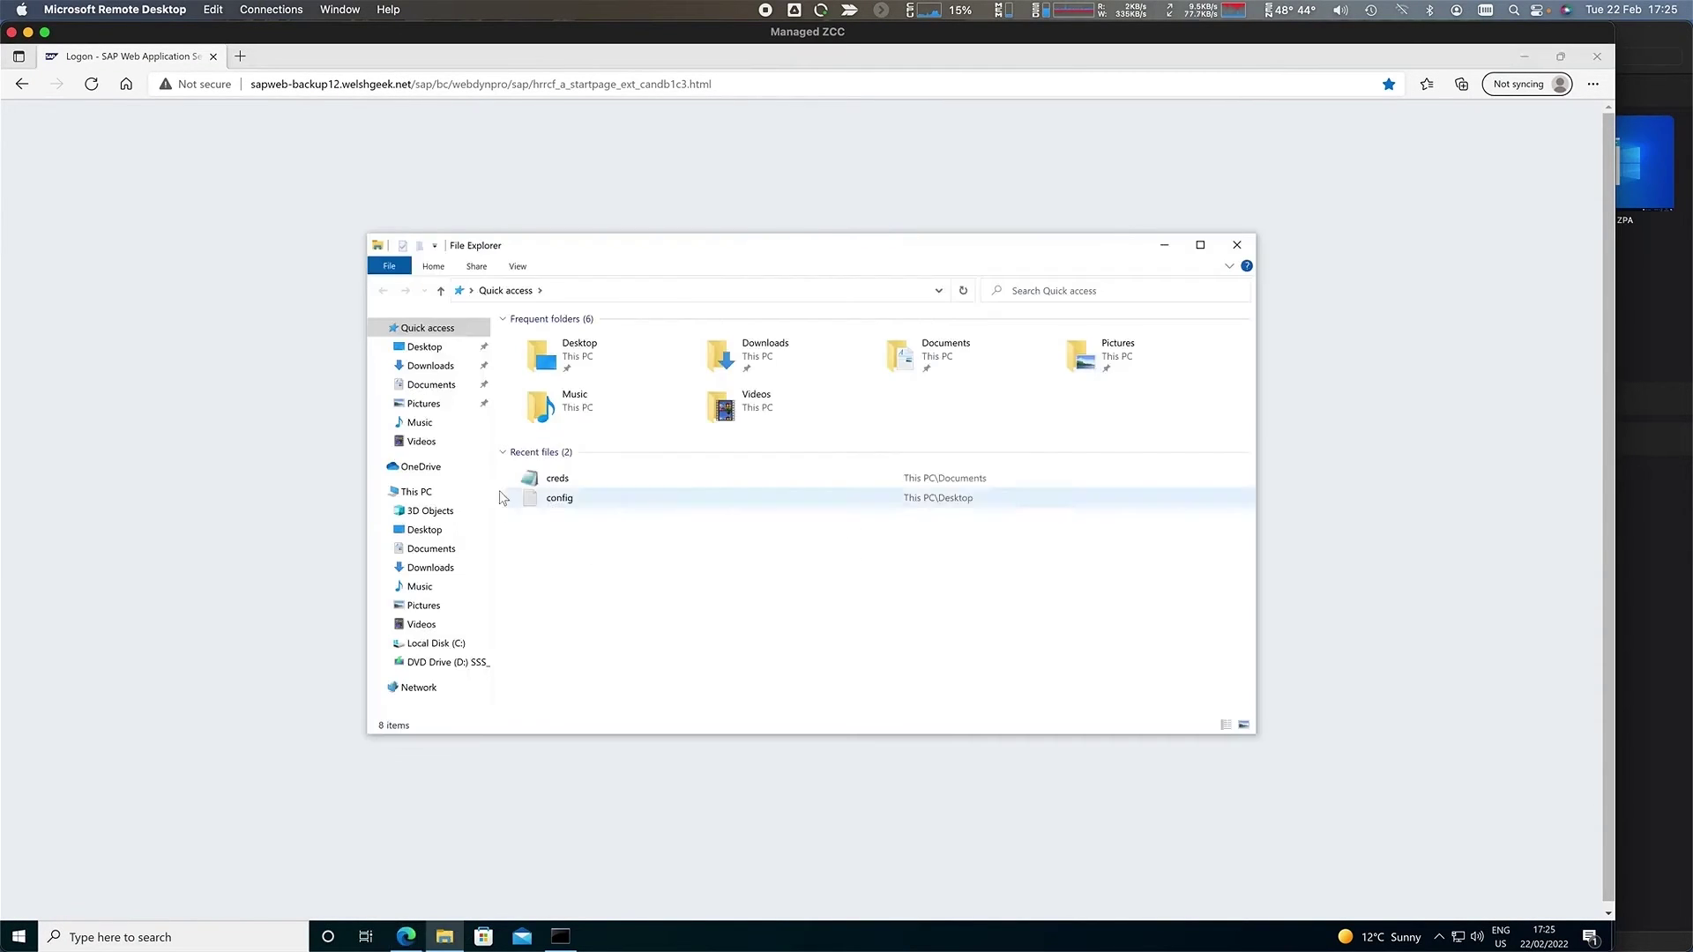
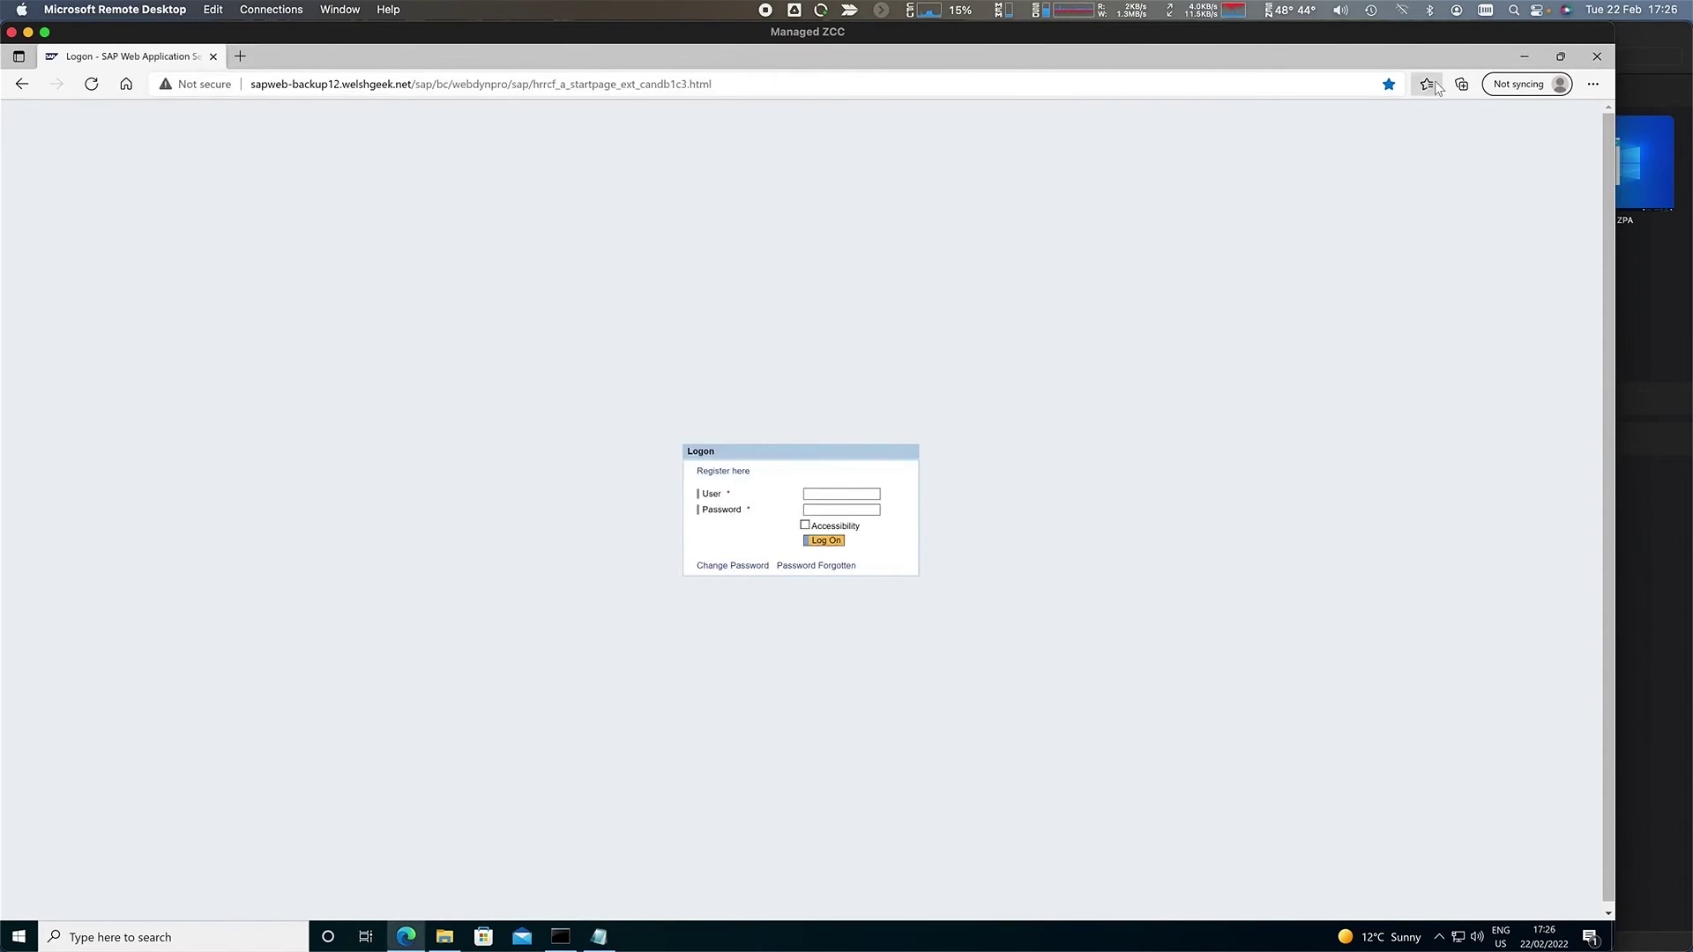
- Load the Swift login page from Favourites and enter the user name
left_click(1426, 84)
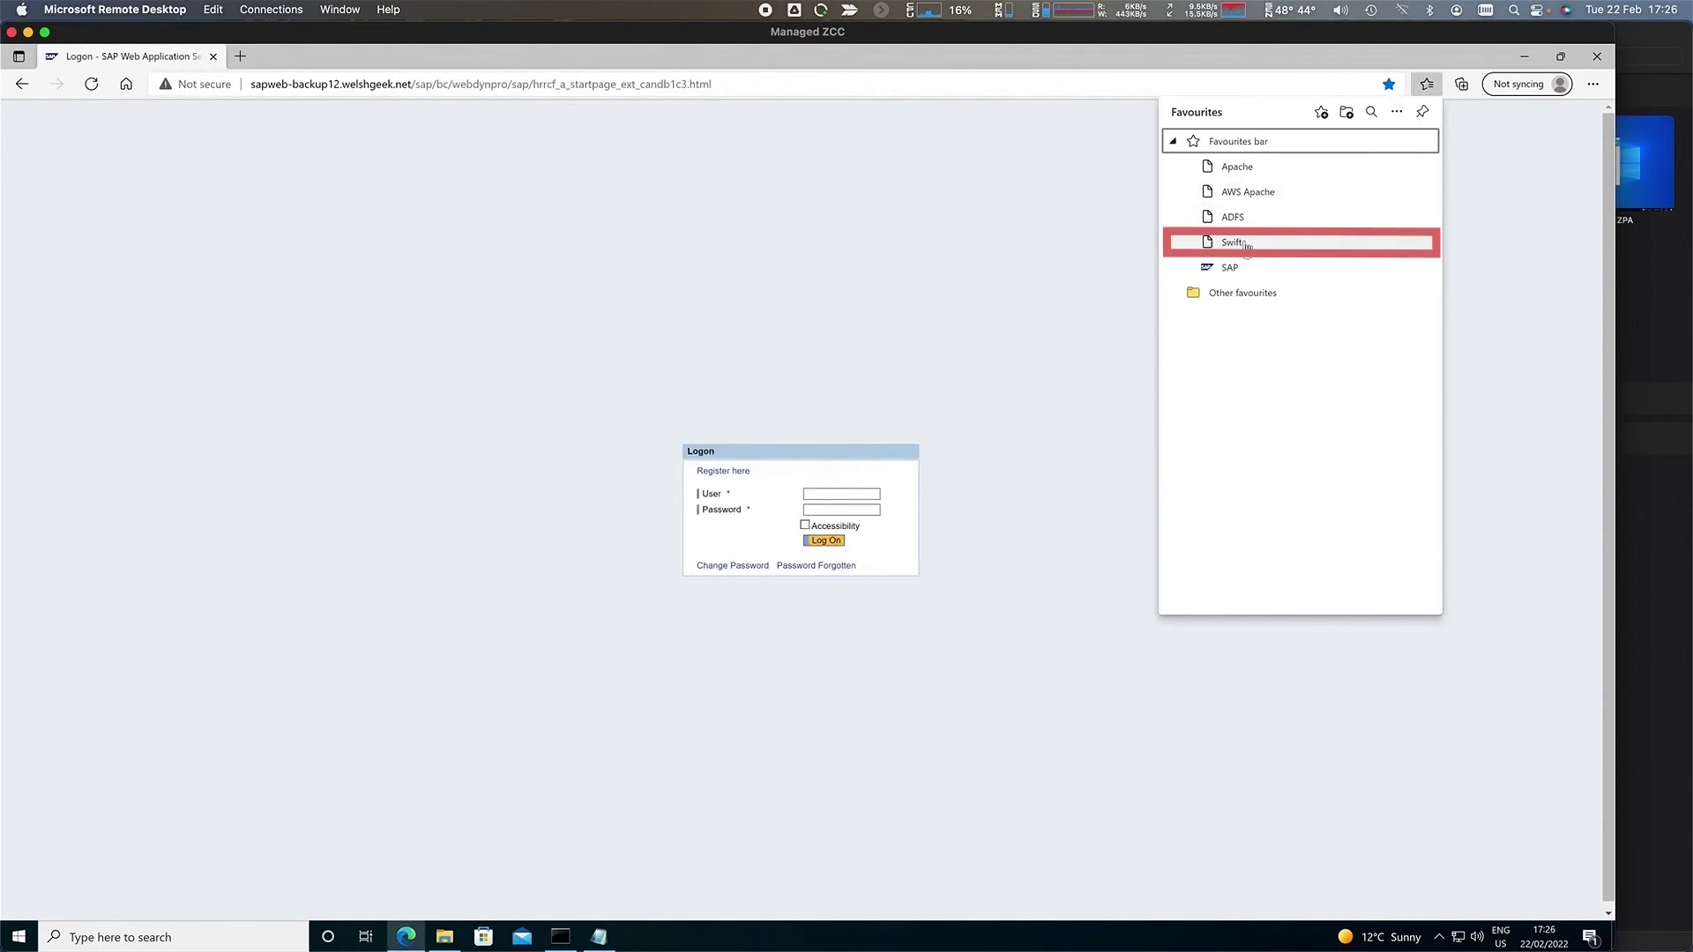
left_click(1192, 238)
left_click(881, 473)
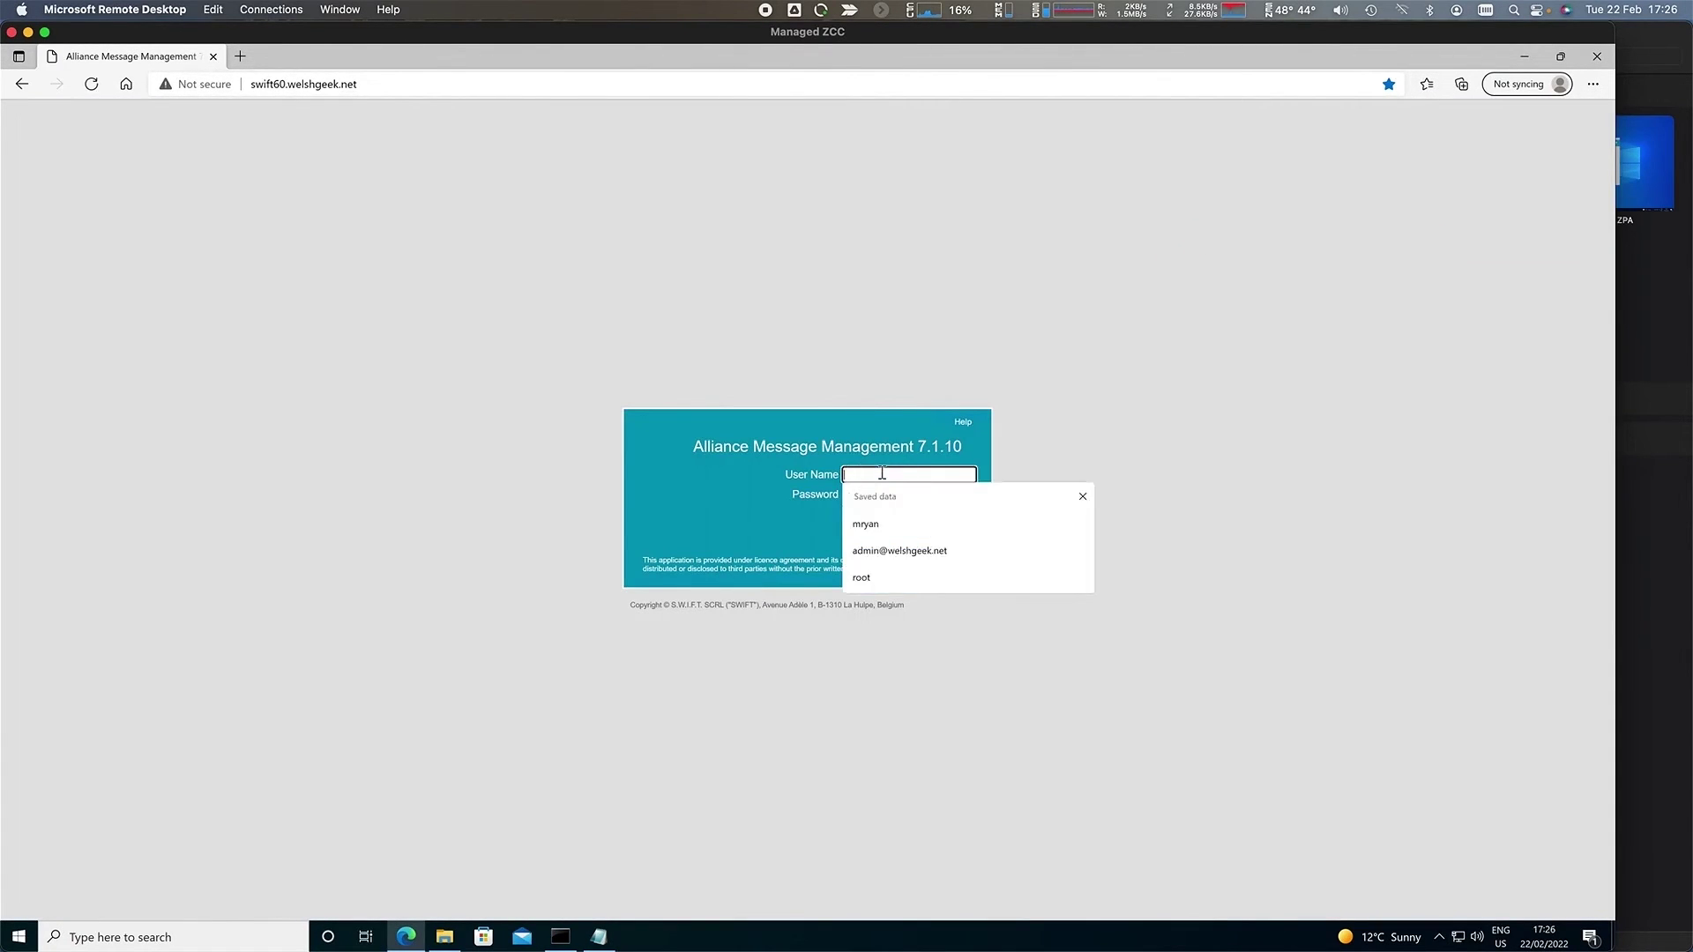
key("Tab")
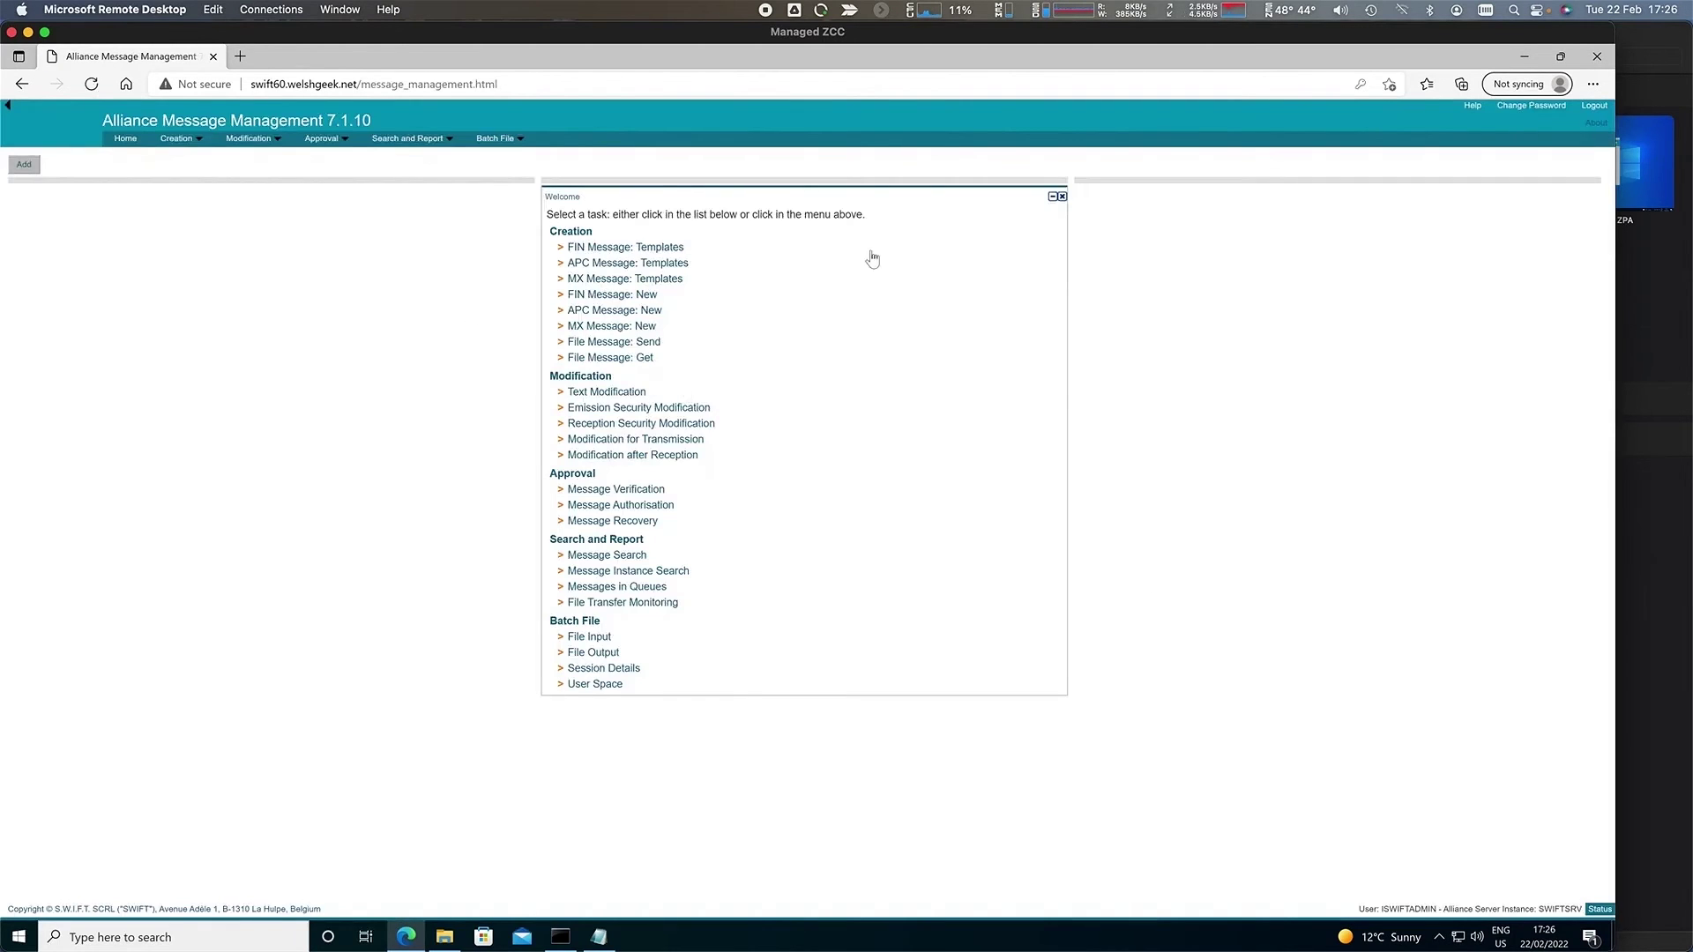
- On the ADFS sign-in page, choose Zscaler Deception as the site to sign in to
left_click(1427, 83)
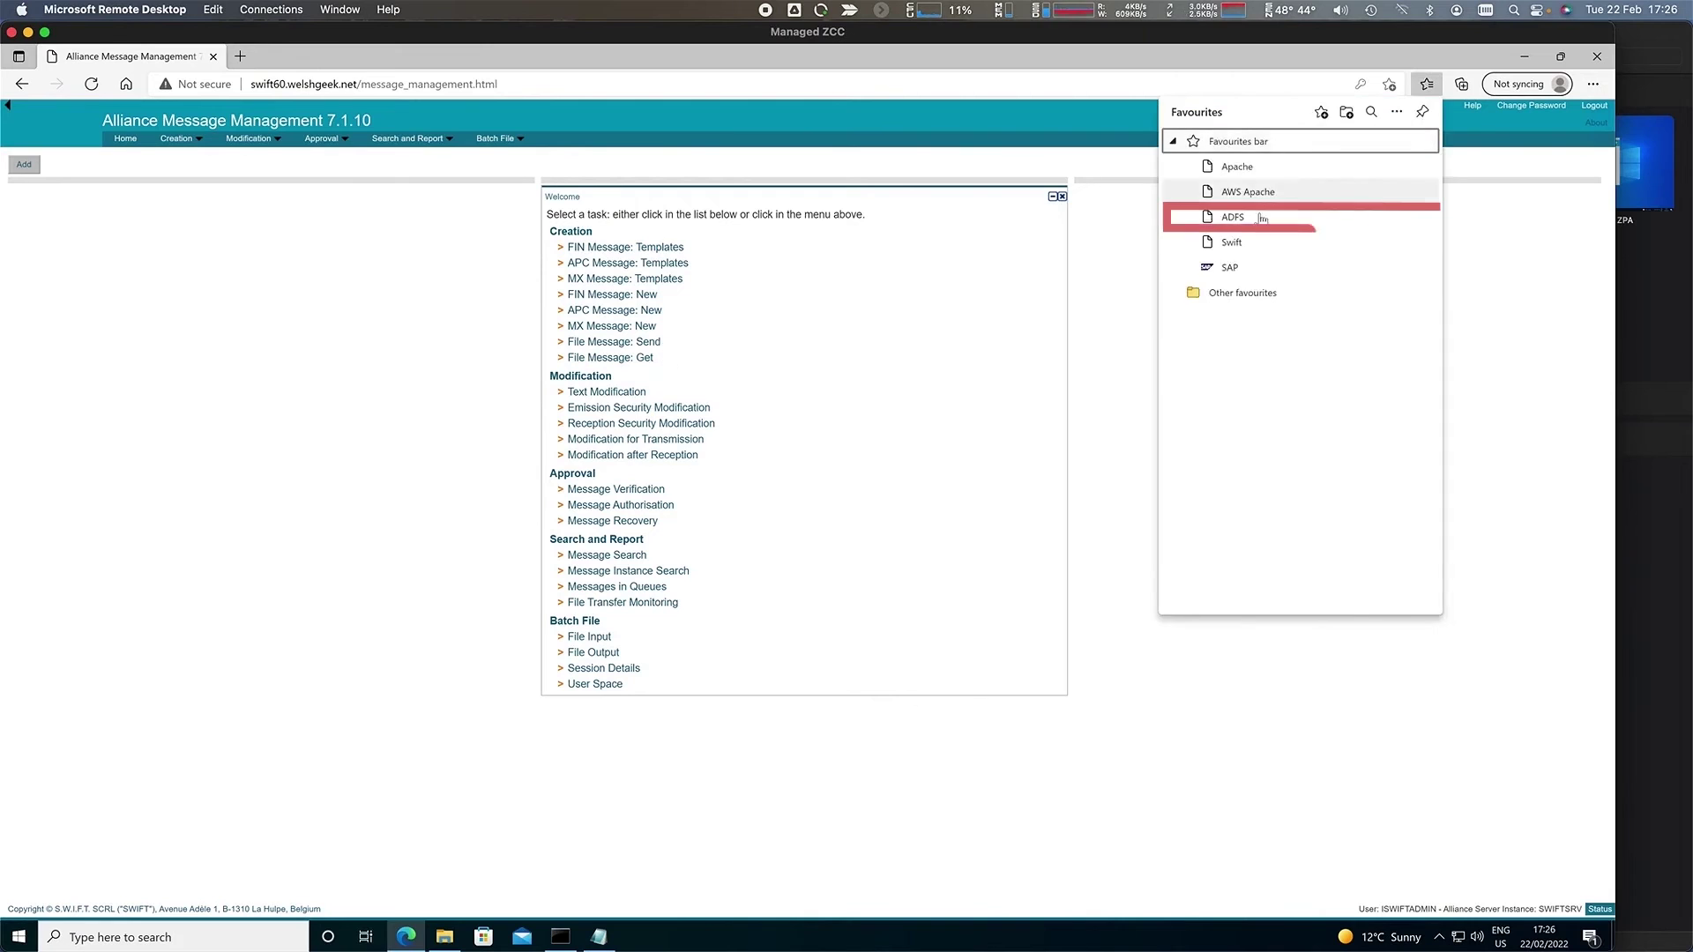
left_click(1237, 217)
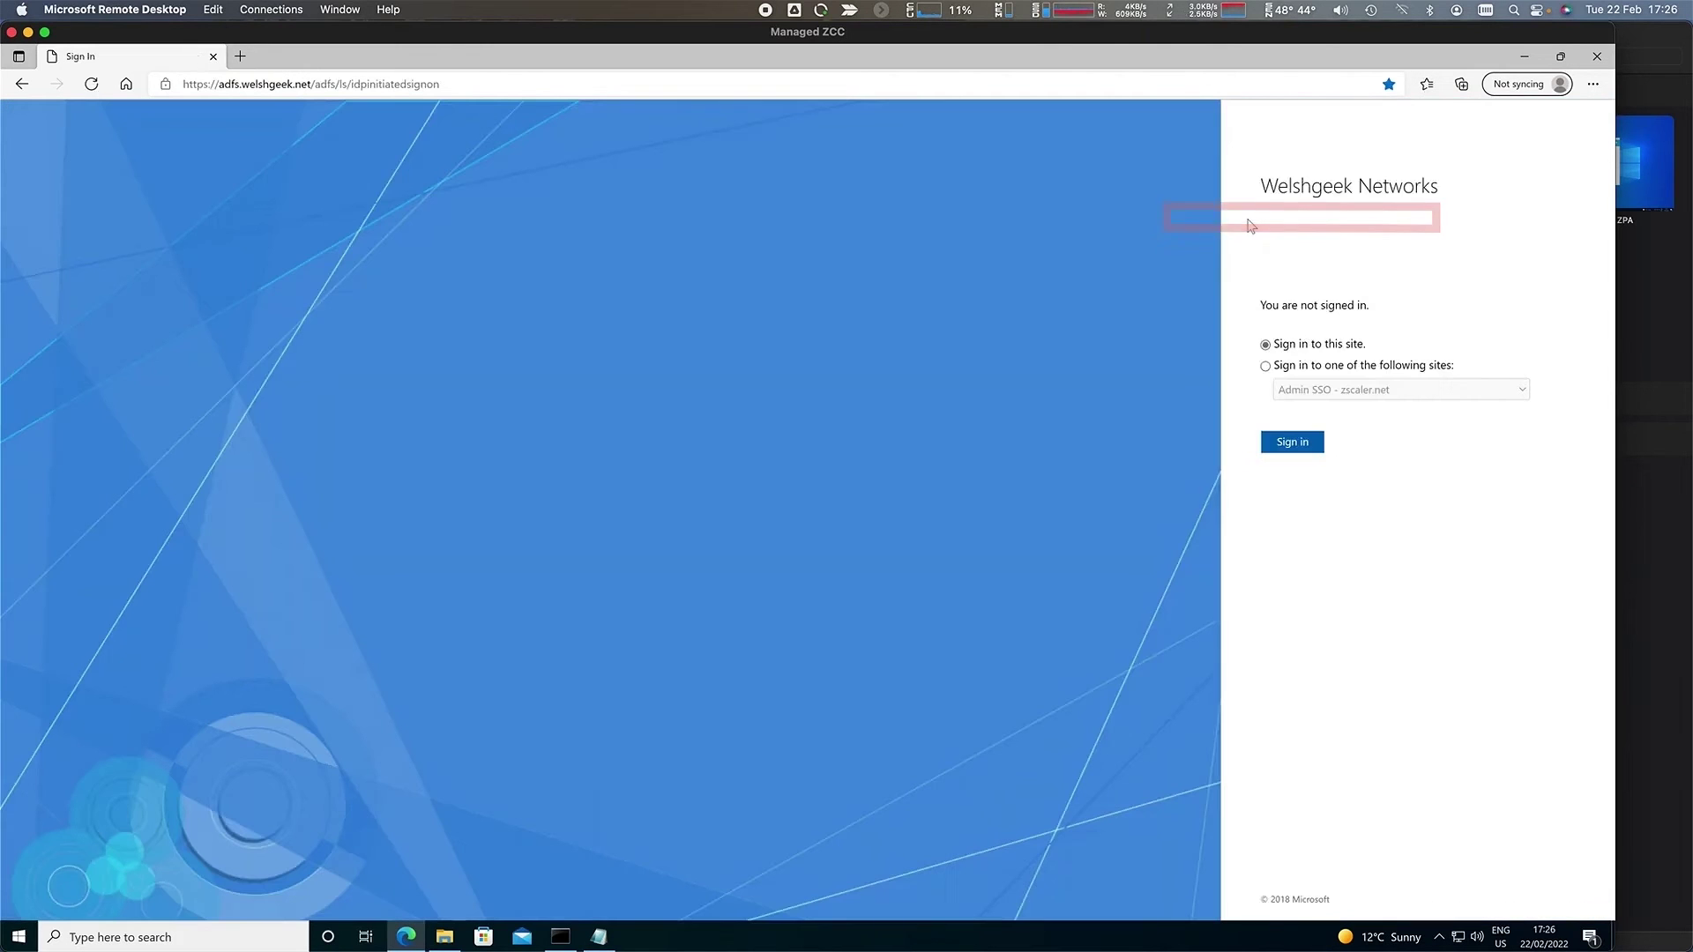
left_click(1266, 365)
left_click(1289, 388)
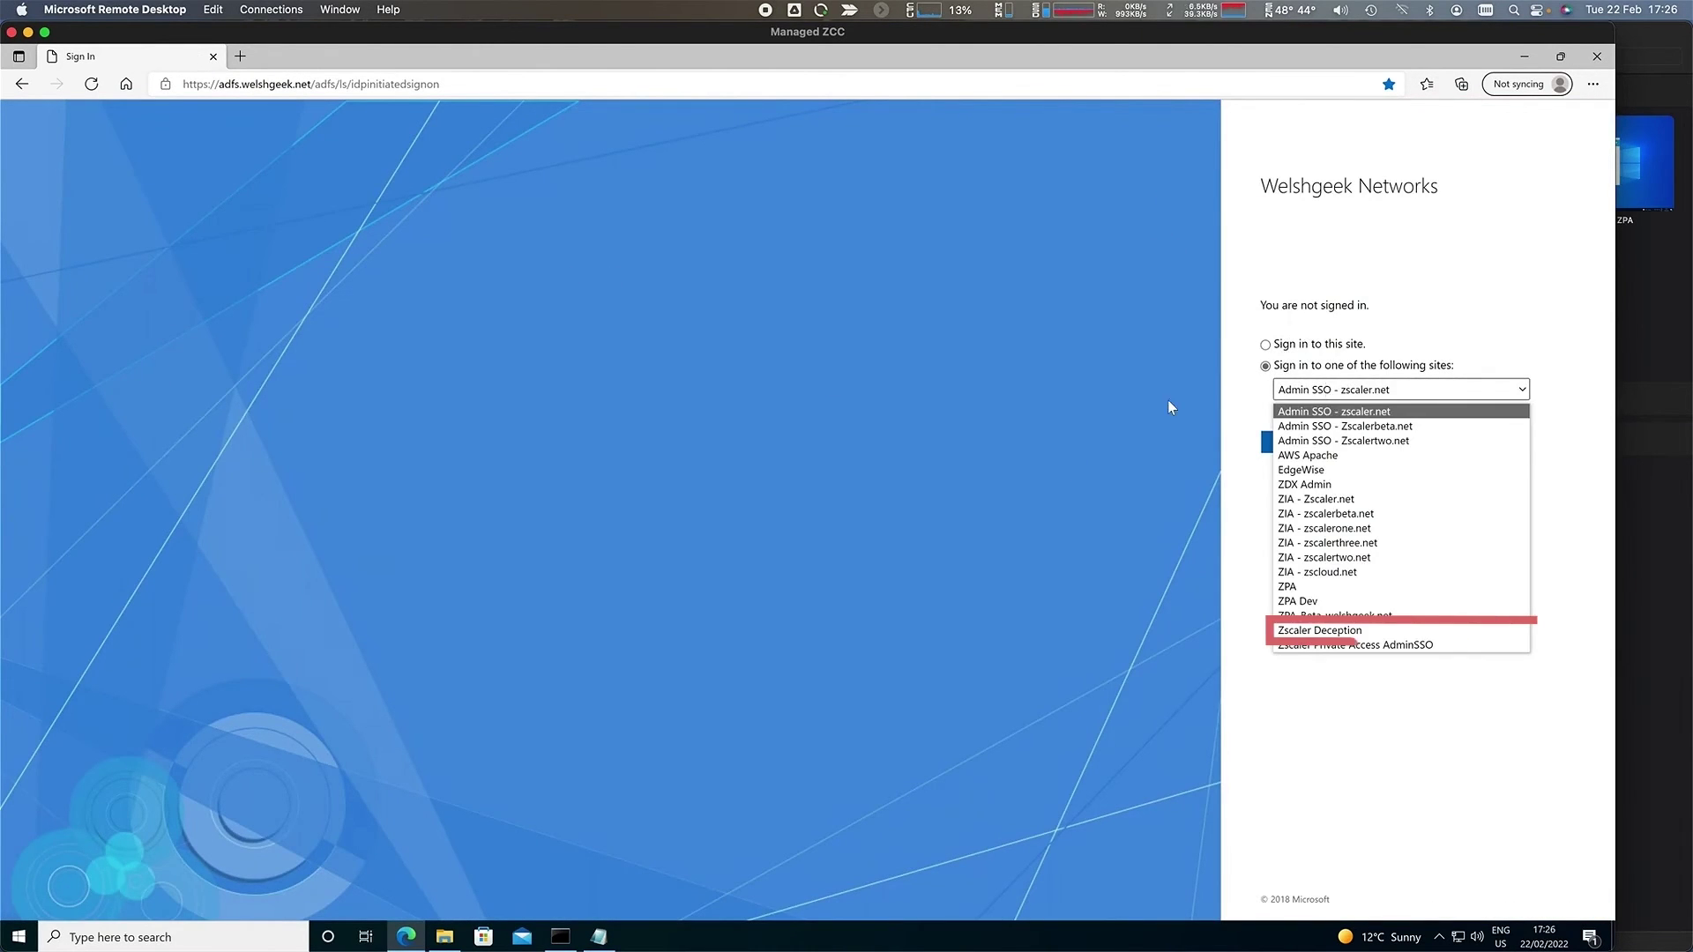
left_click(1358, 630)
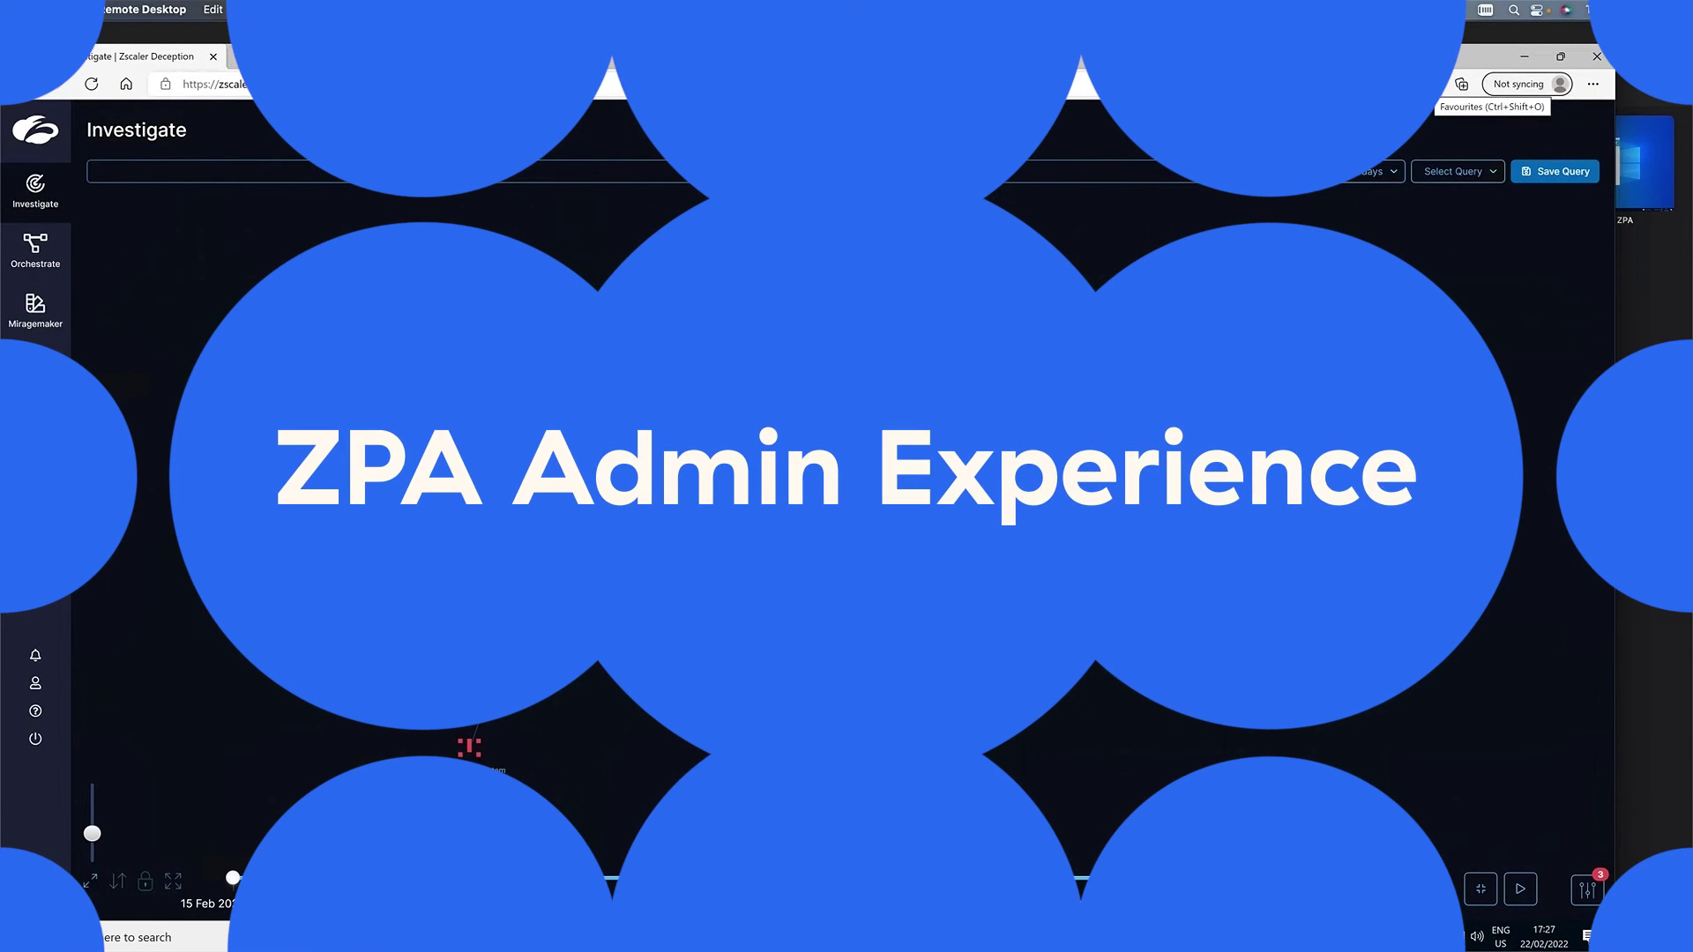
- On the ADFS sign-in page, choose Zscaler Private Access AdminSSO as the site
left_click(1426, 84)
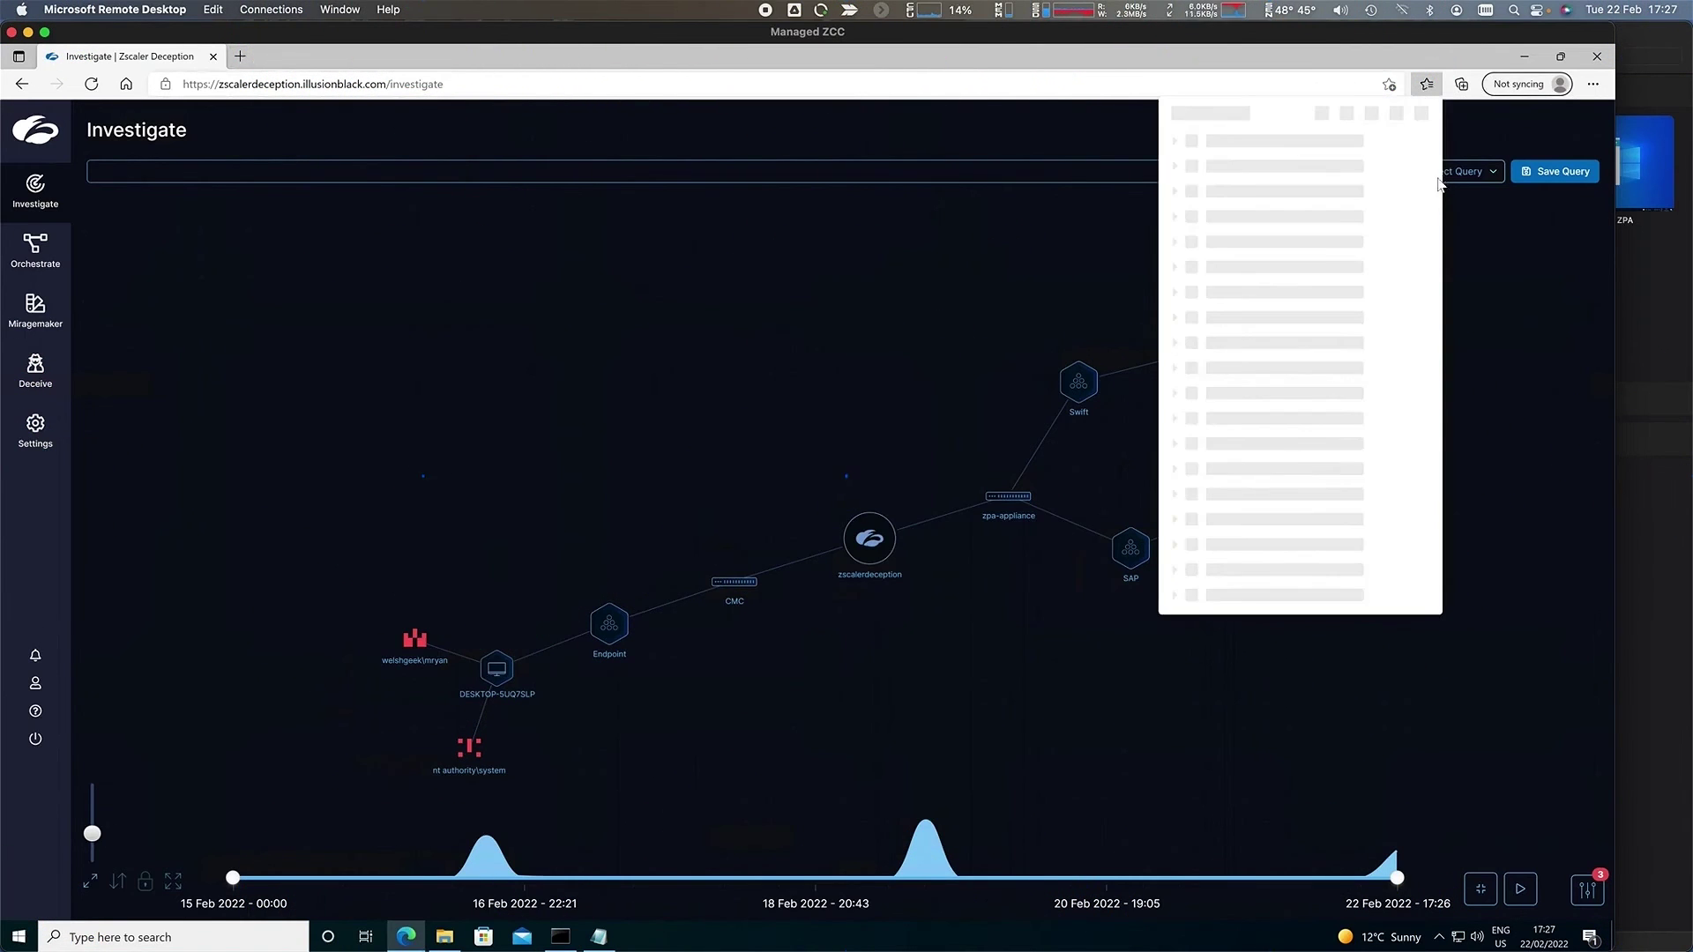
left_click(1263, 216)
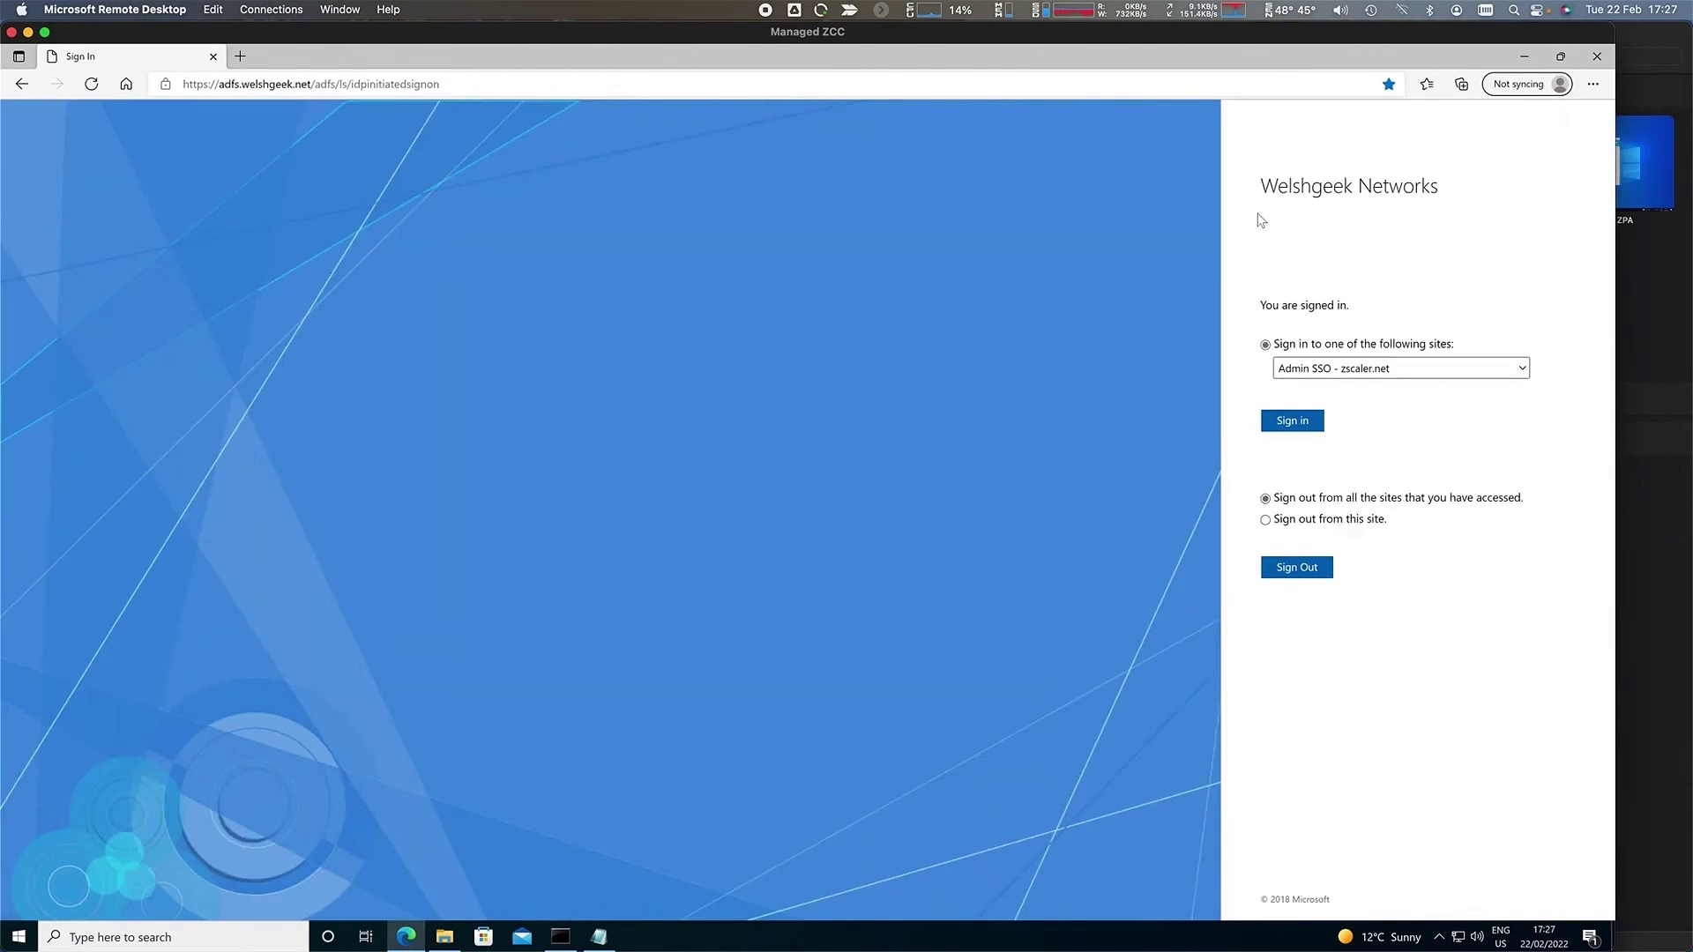
left_click(1375, 363)
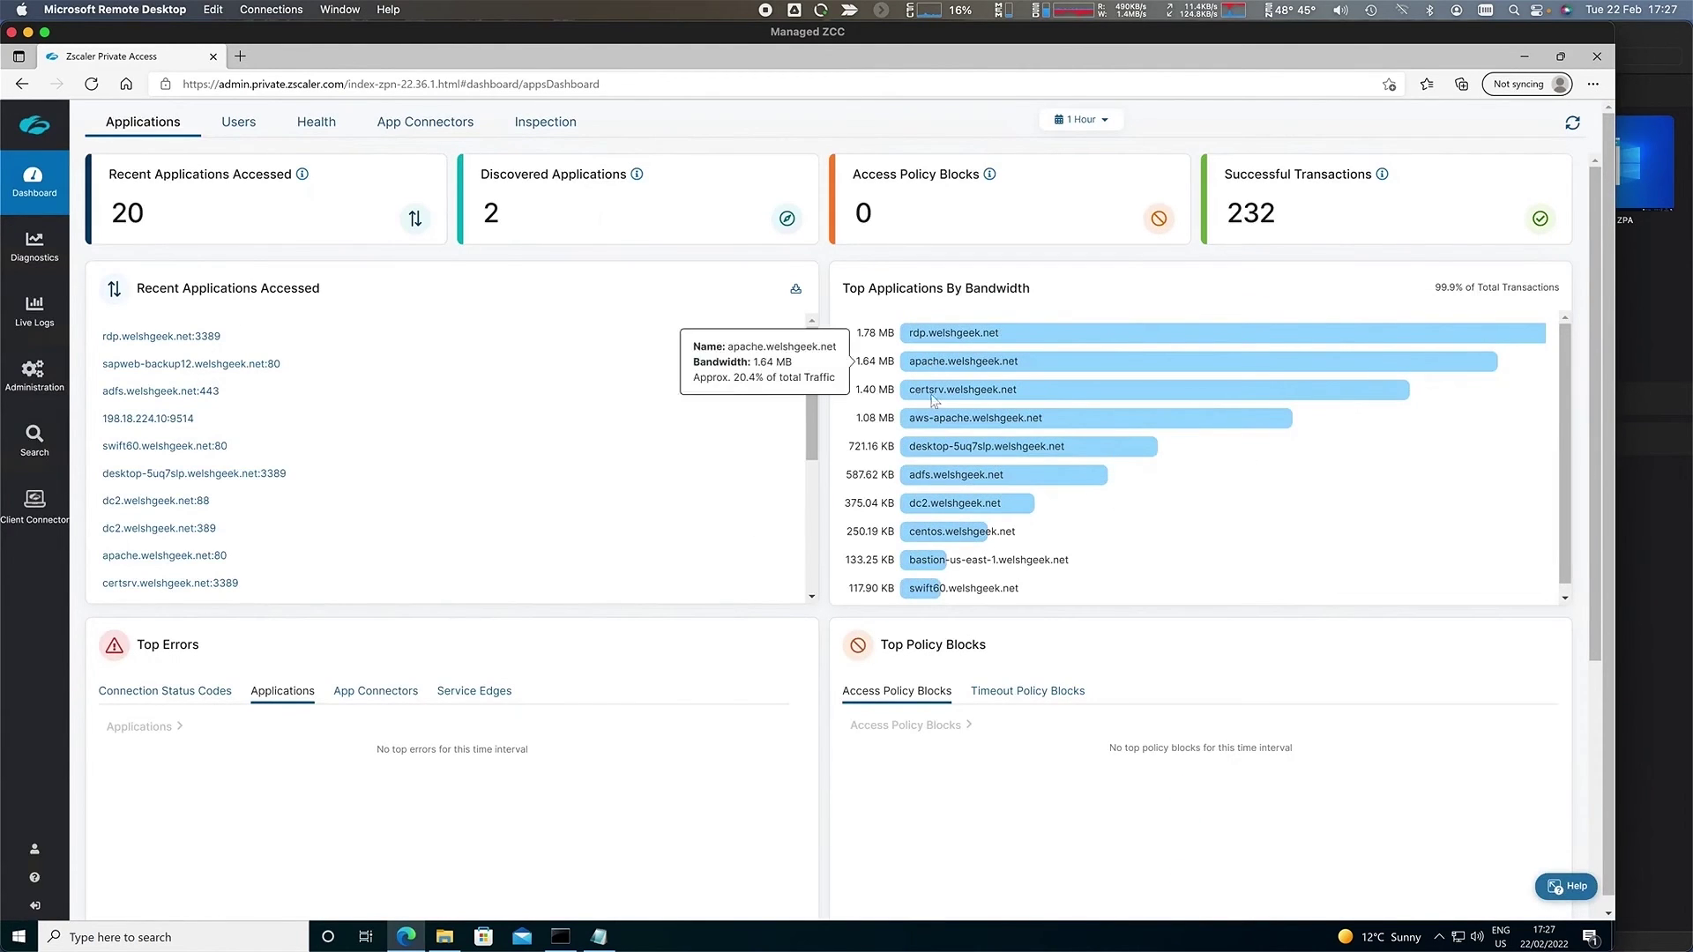
- Show User Activity diagnostics and expand the 17:26:36.053 connection to review its details
left_click(14, 233)
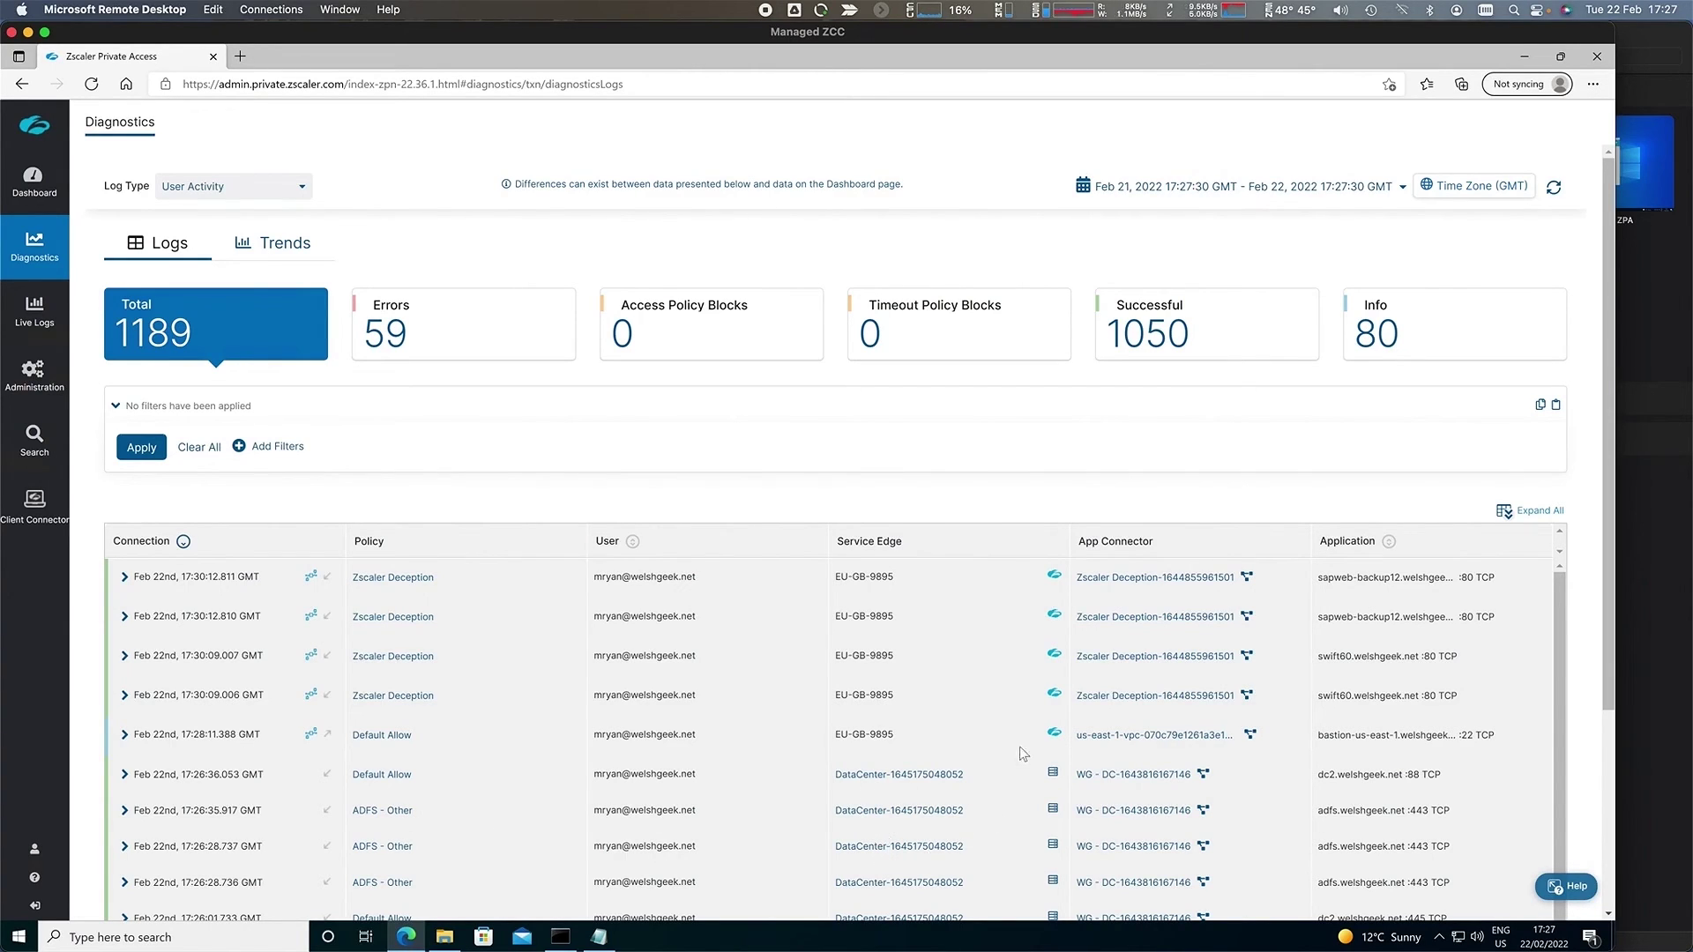
left_click(125, 773)
scroll(422, 847, "down", 3)
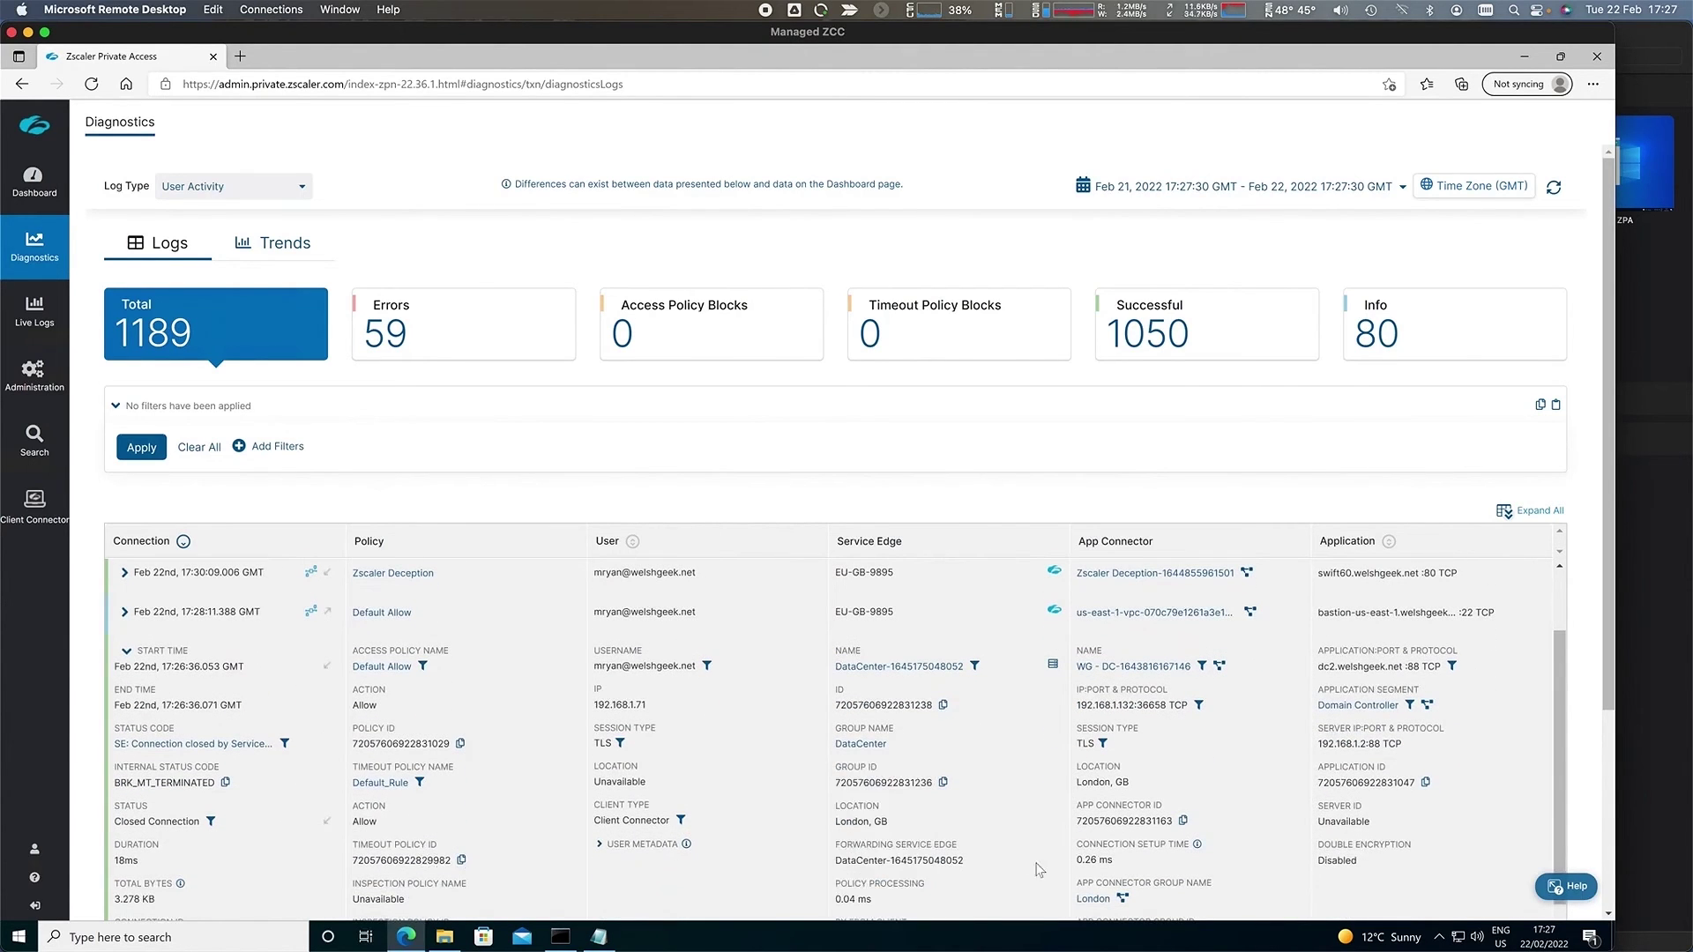
scroll(953, 864, "down", 1)
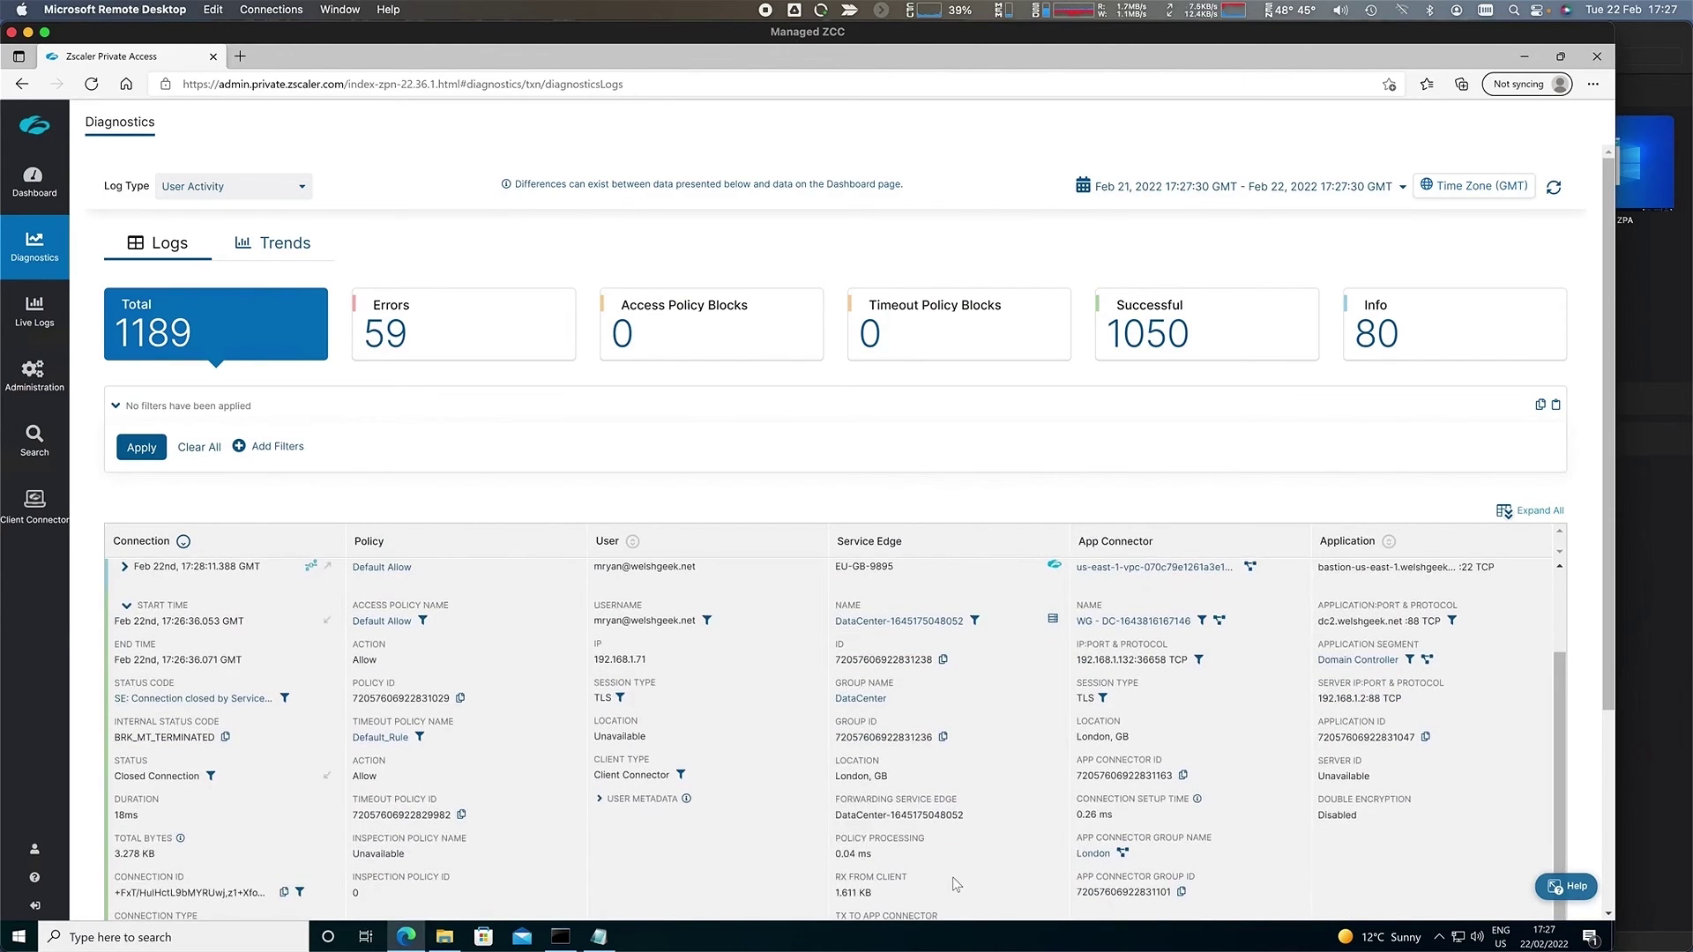
mouse_move(1128, 830)
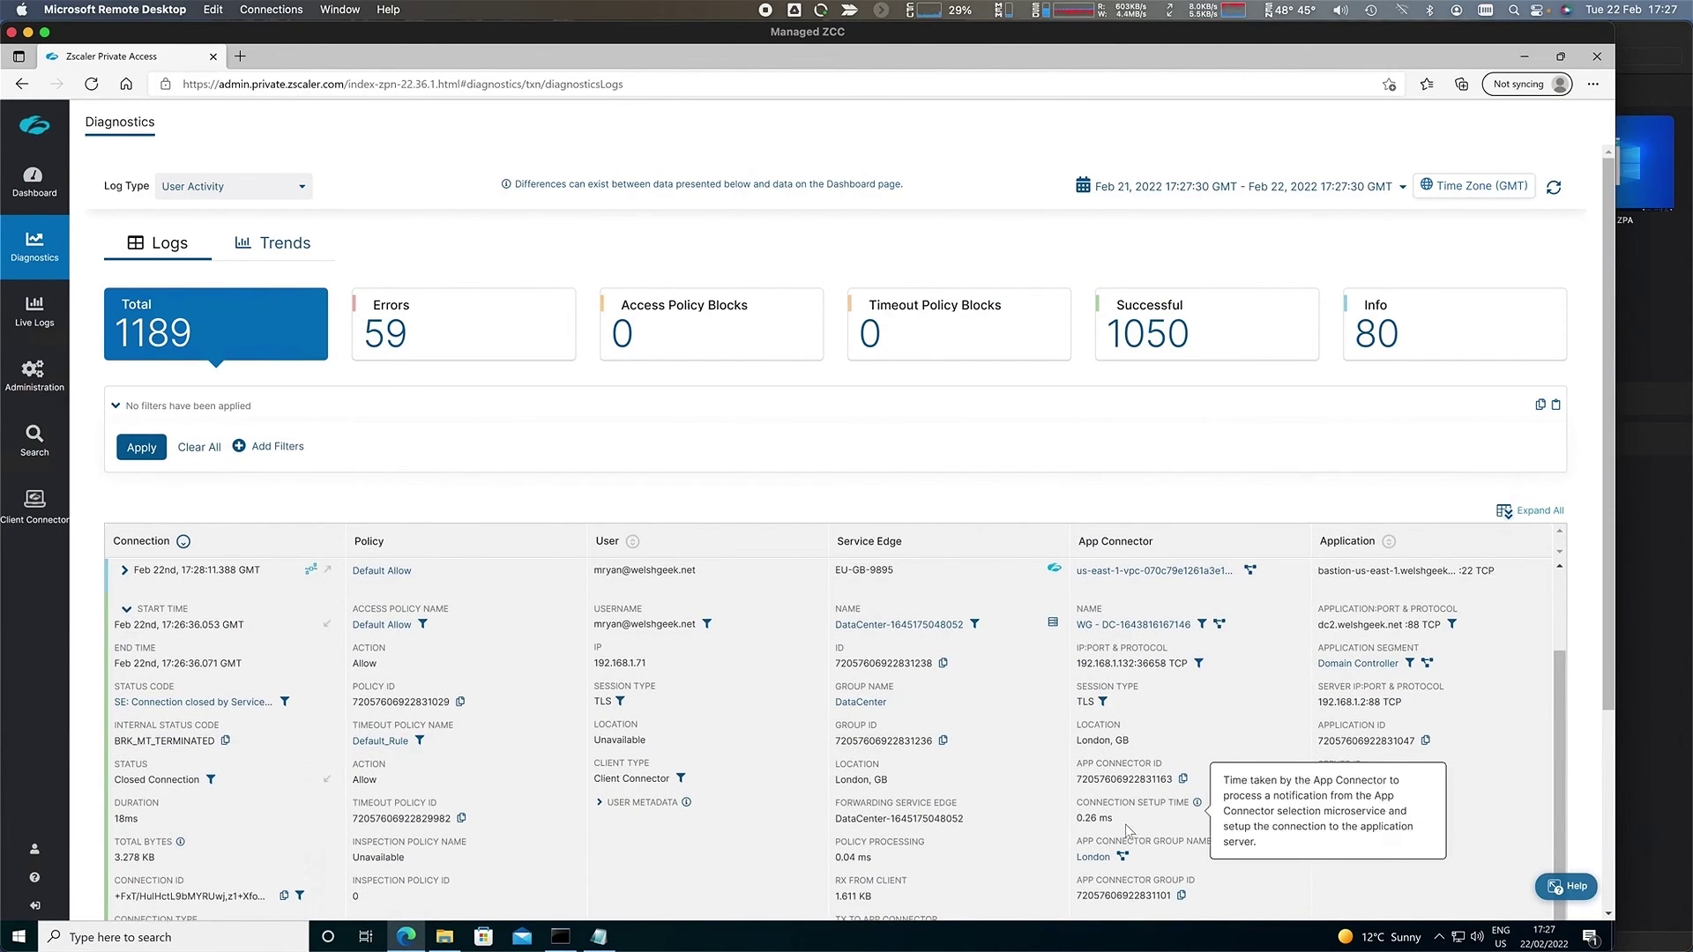
scroll(1120, 828, "up", 4)
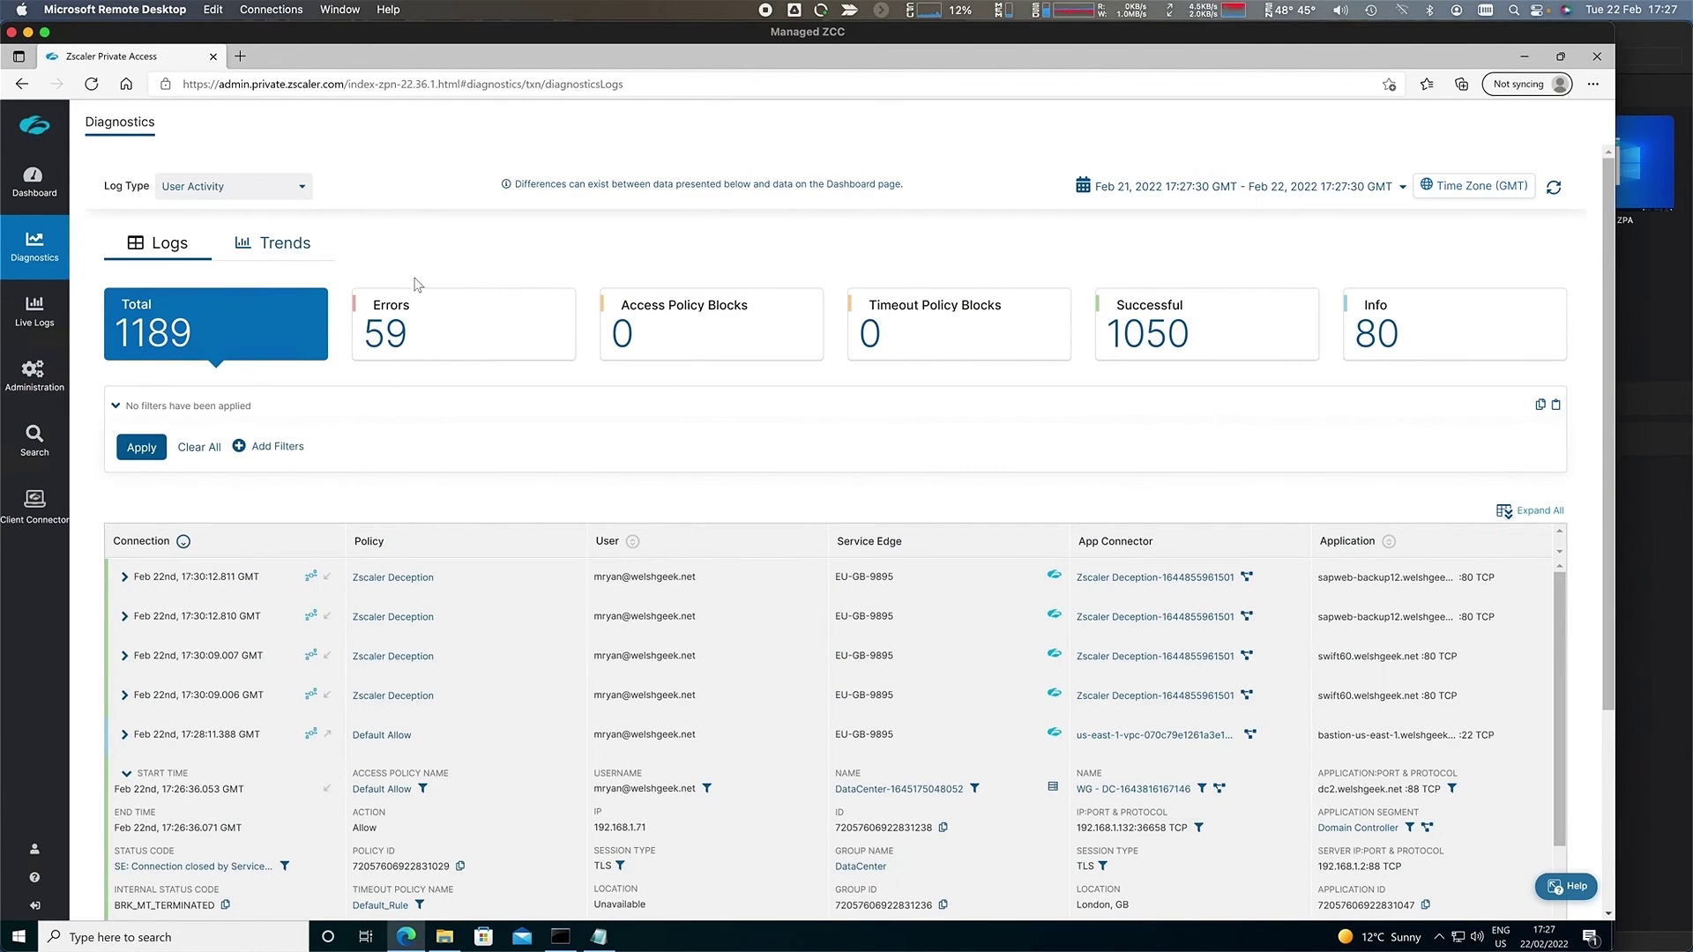
left_click(278, 186)
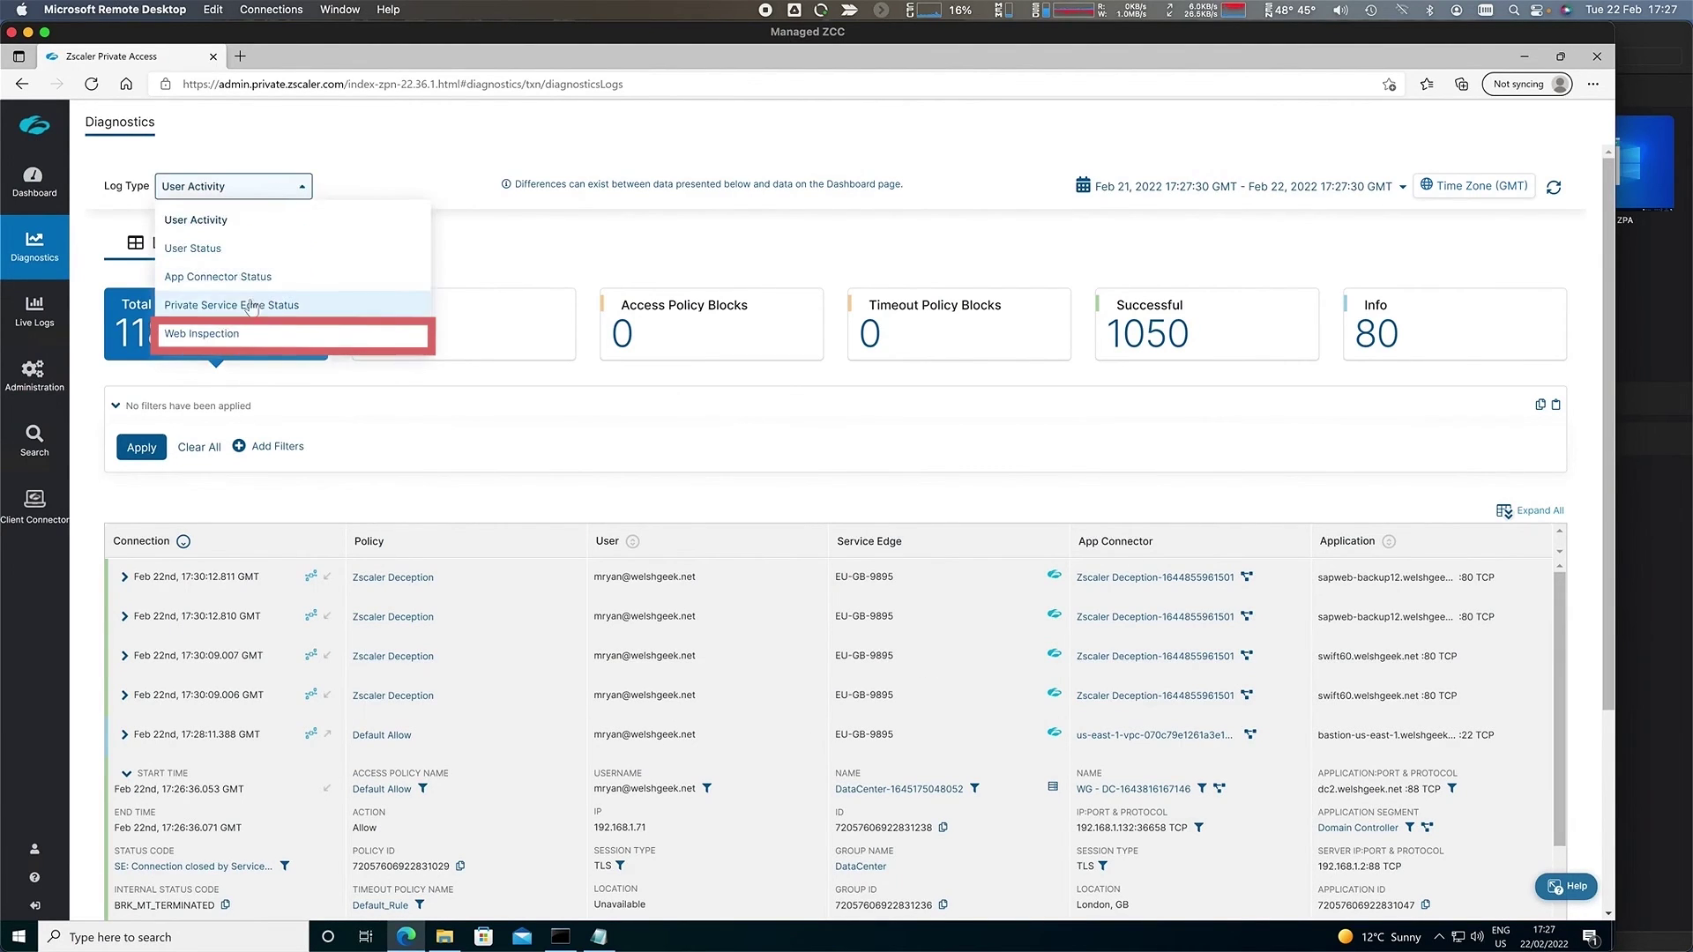
- Switch the log type to Web Inspection and scroll through the transaction table
left_click(222, 338)
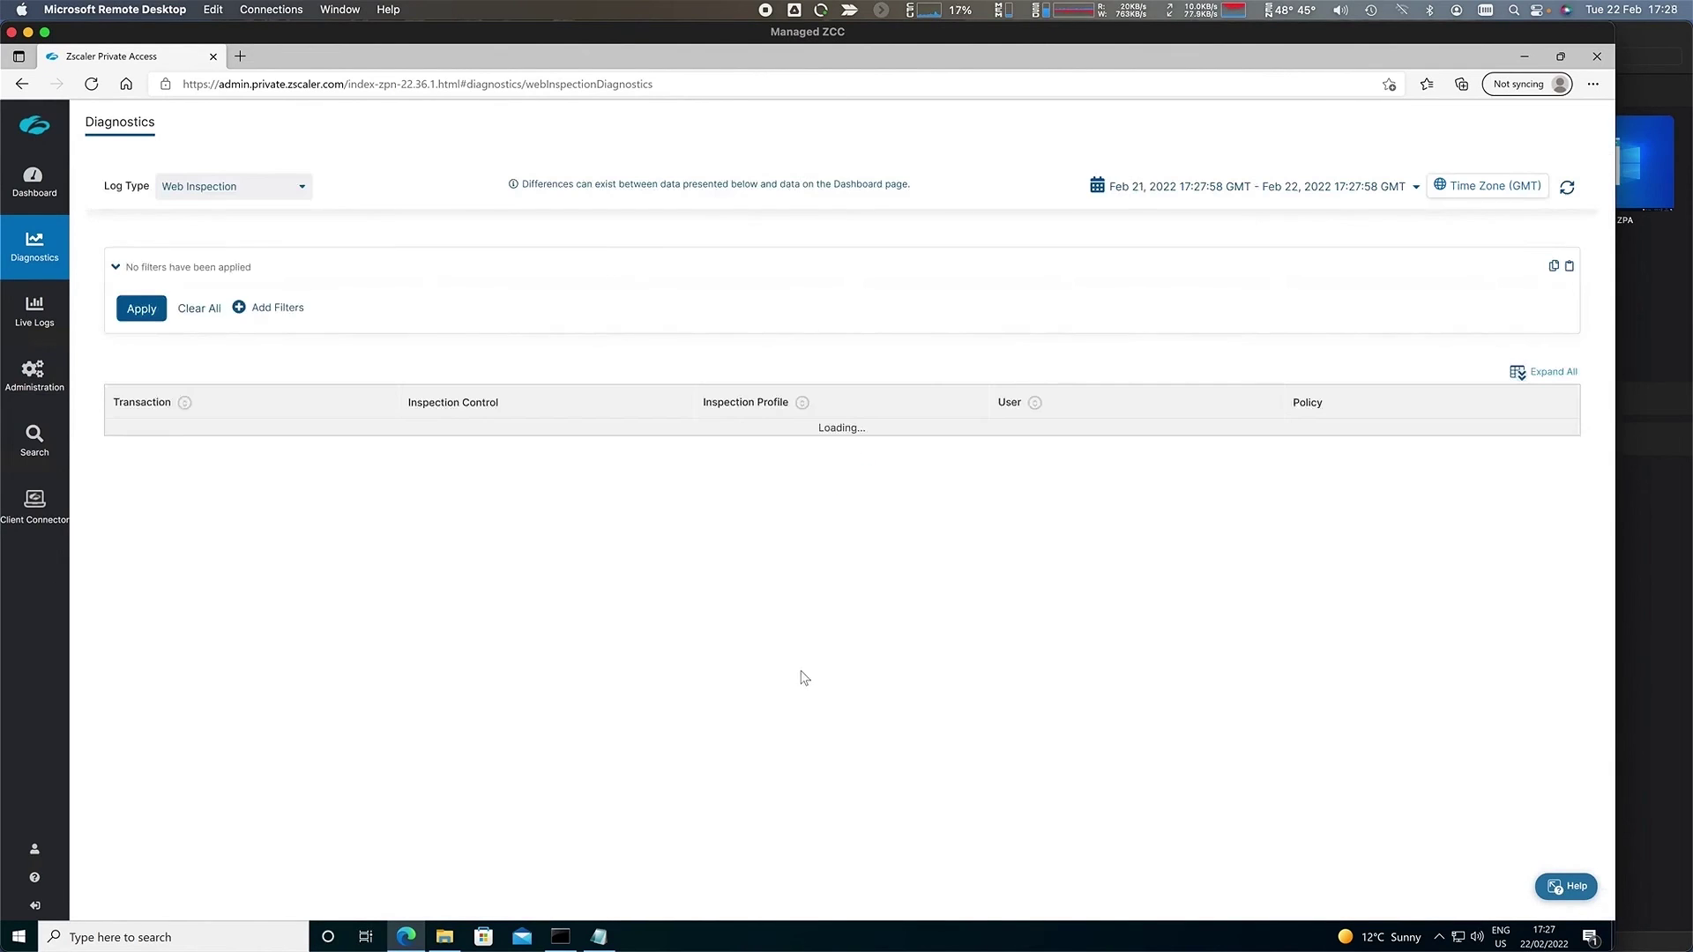
scroll(529, 670, "down", 2)
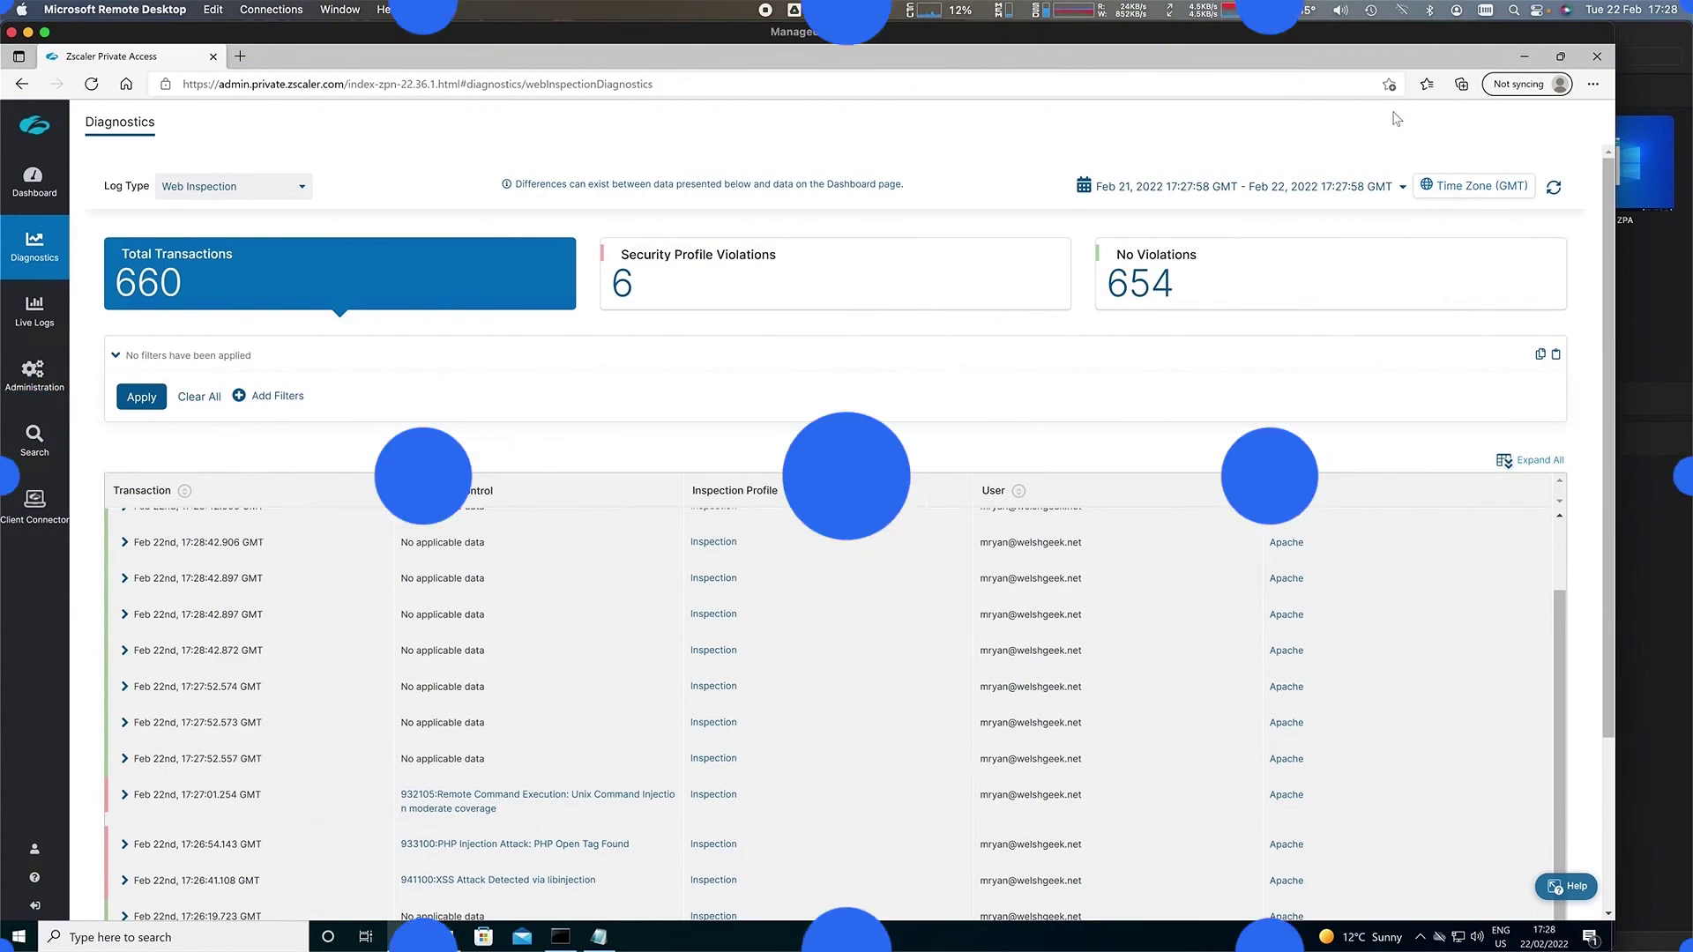
- Sign in to ZDX Admin, chosen from the ADFS site list
left_click(1426, 84)
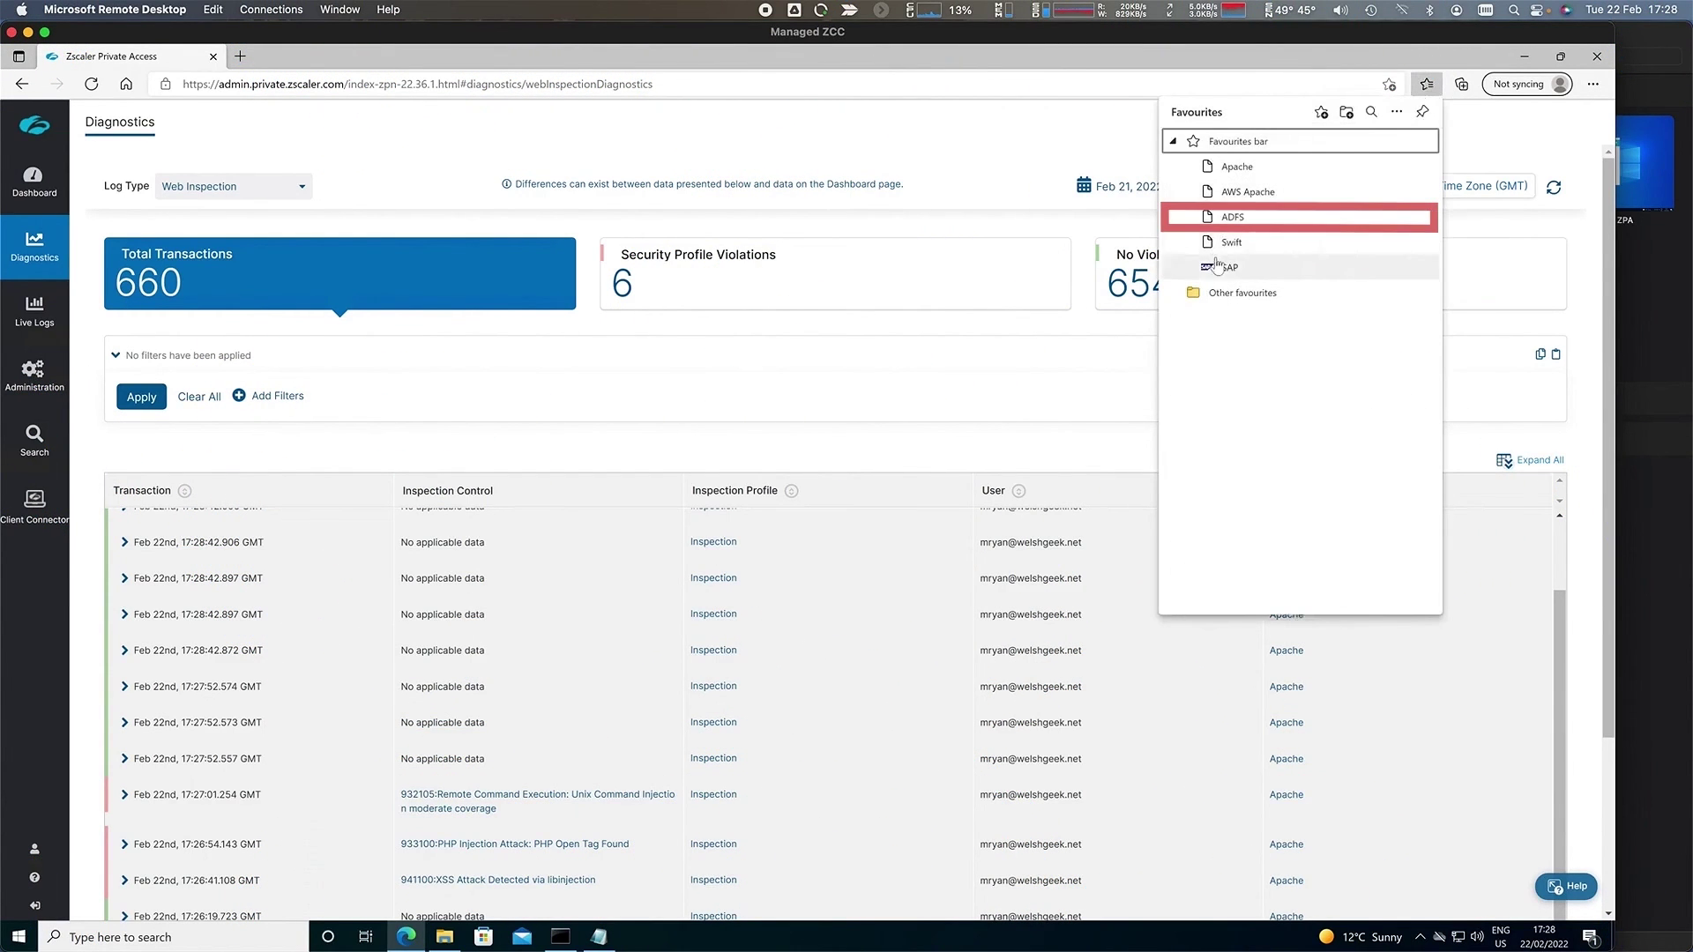
left_click(1230, 216)
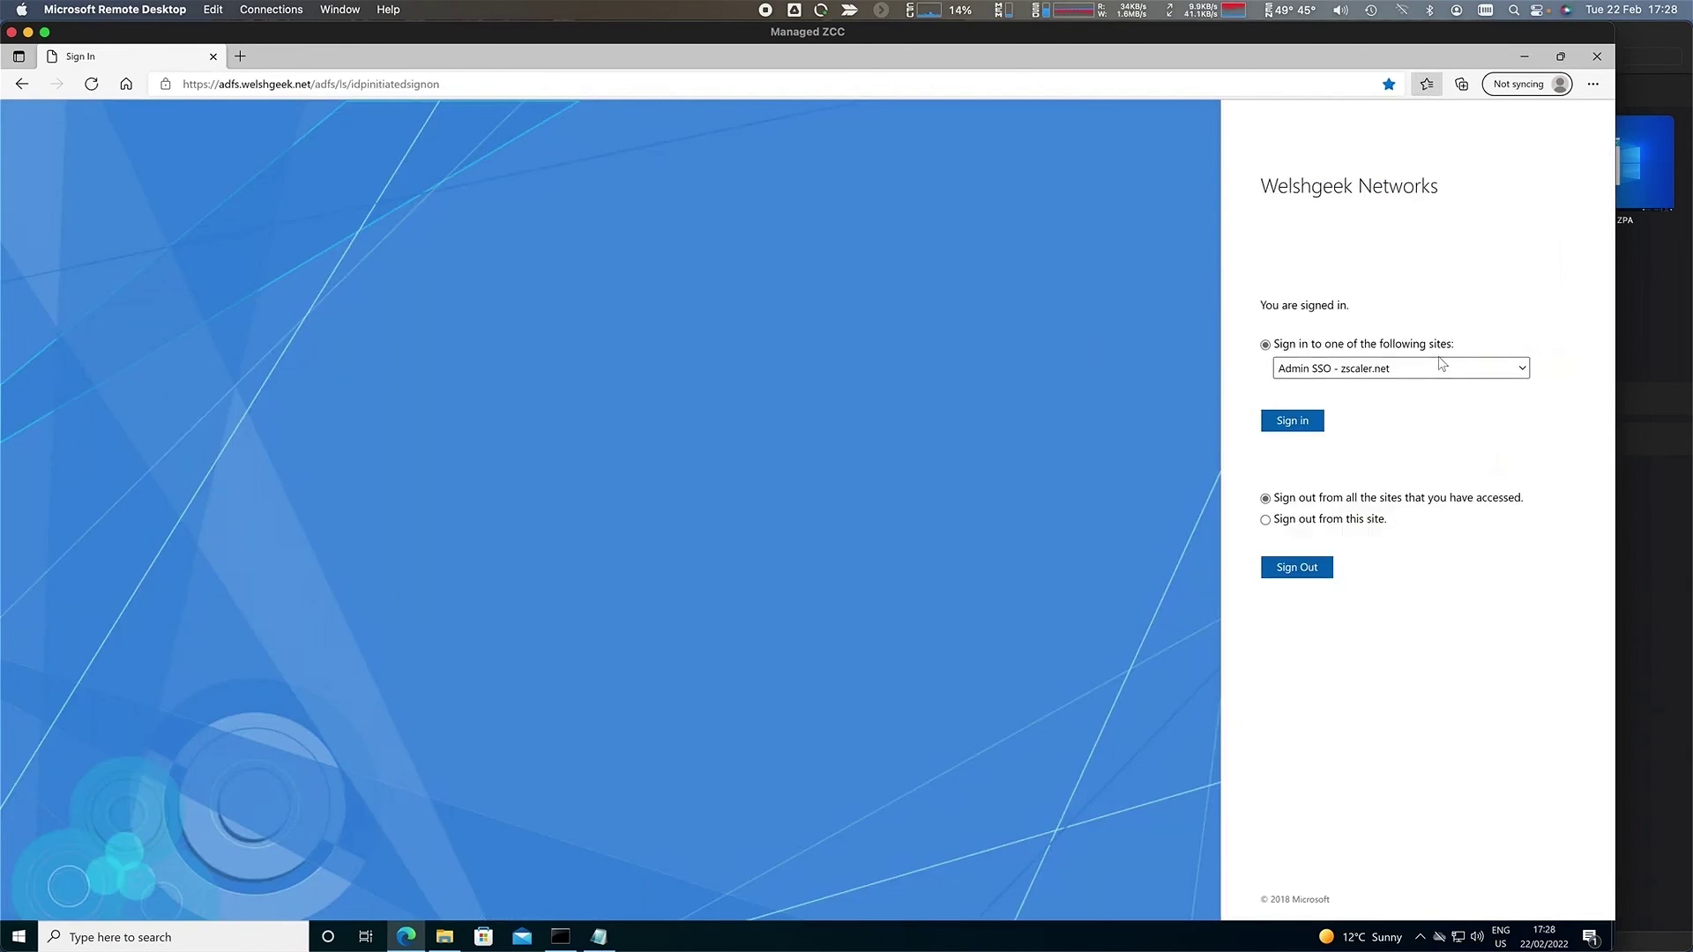
left_click(1444, 370)
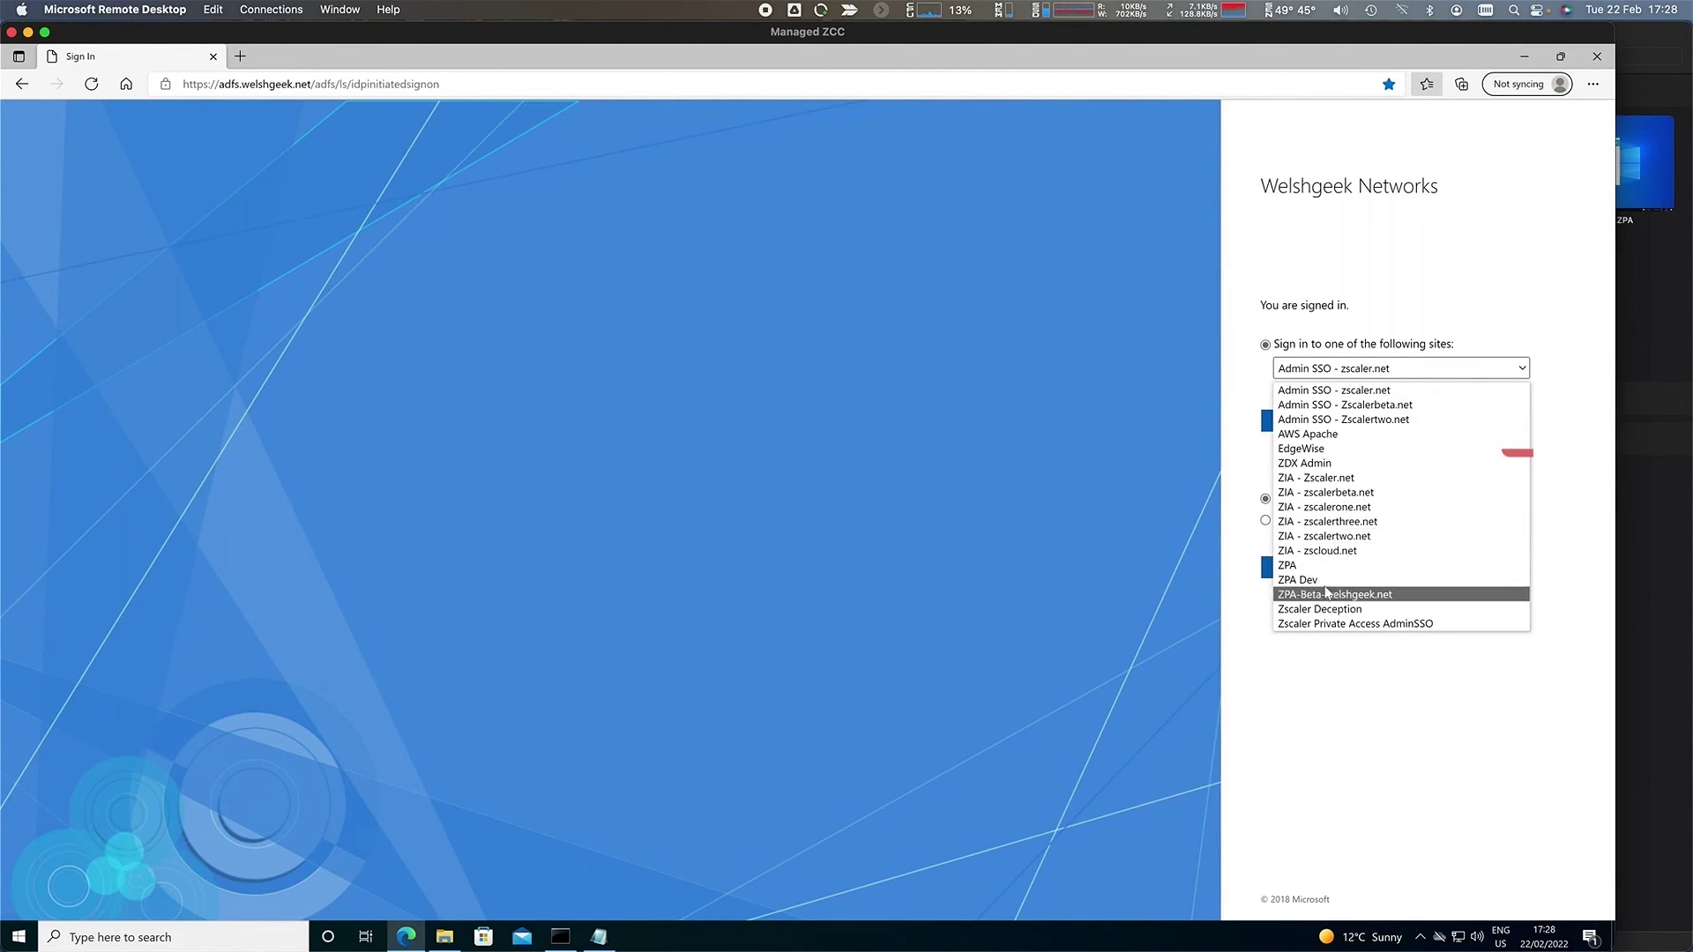
left_click(1305, 463)
left_click(1287, 423)
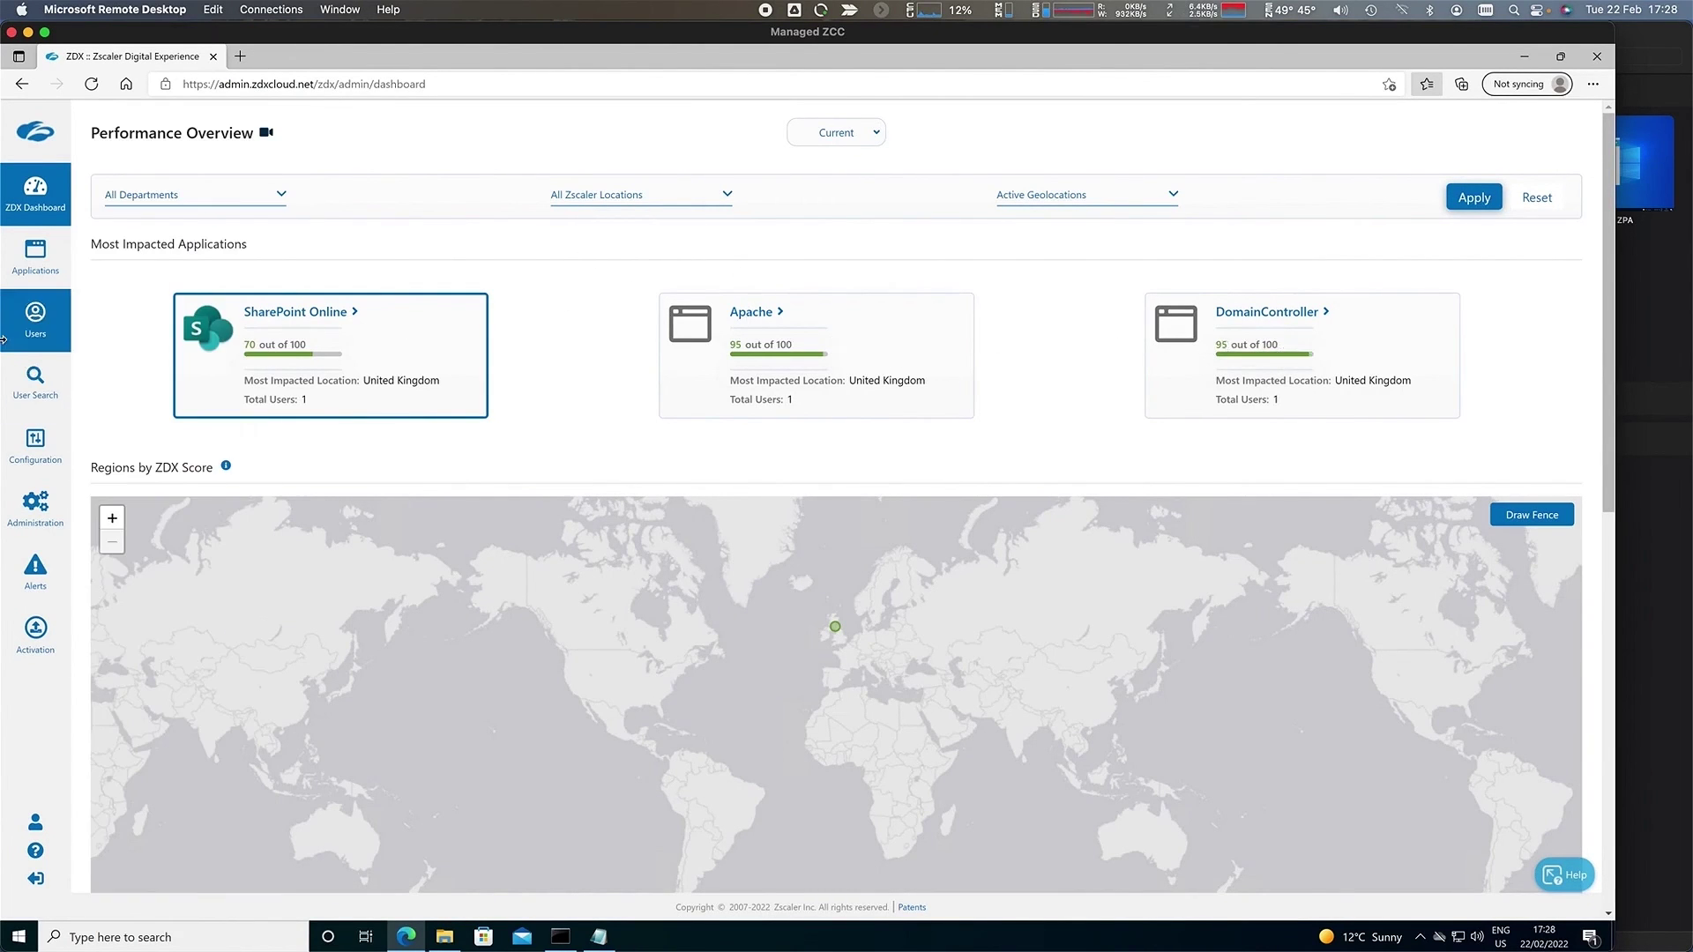
- Go to Users and open the listed Apache user's detail page via the eye icon
left_click(36, 317)
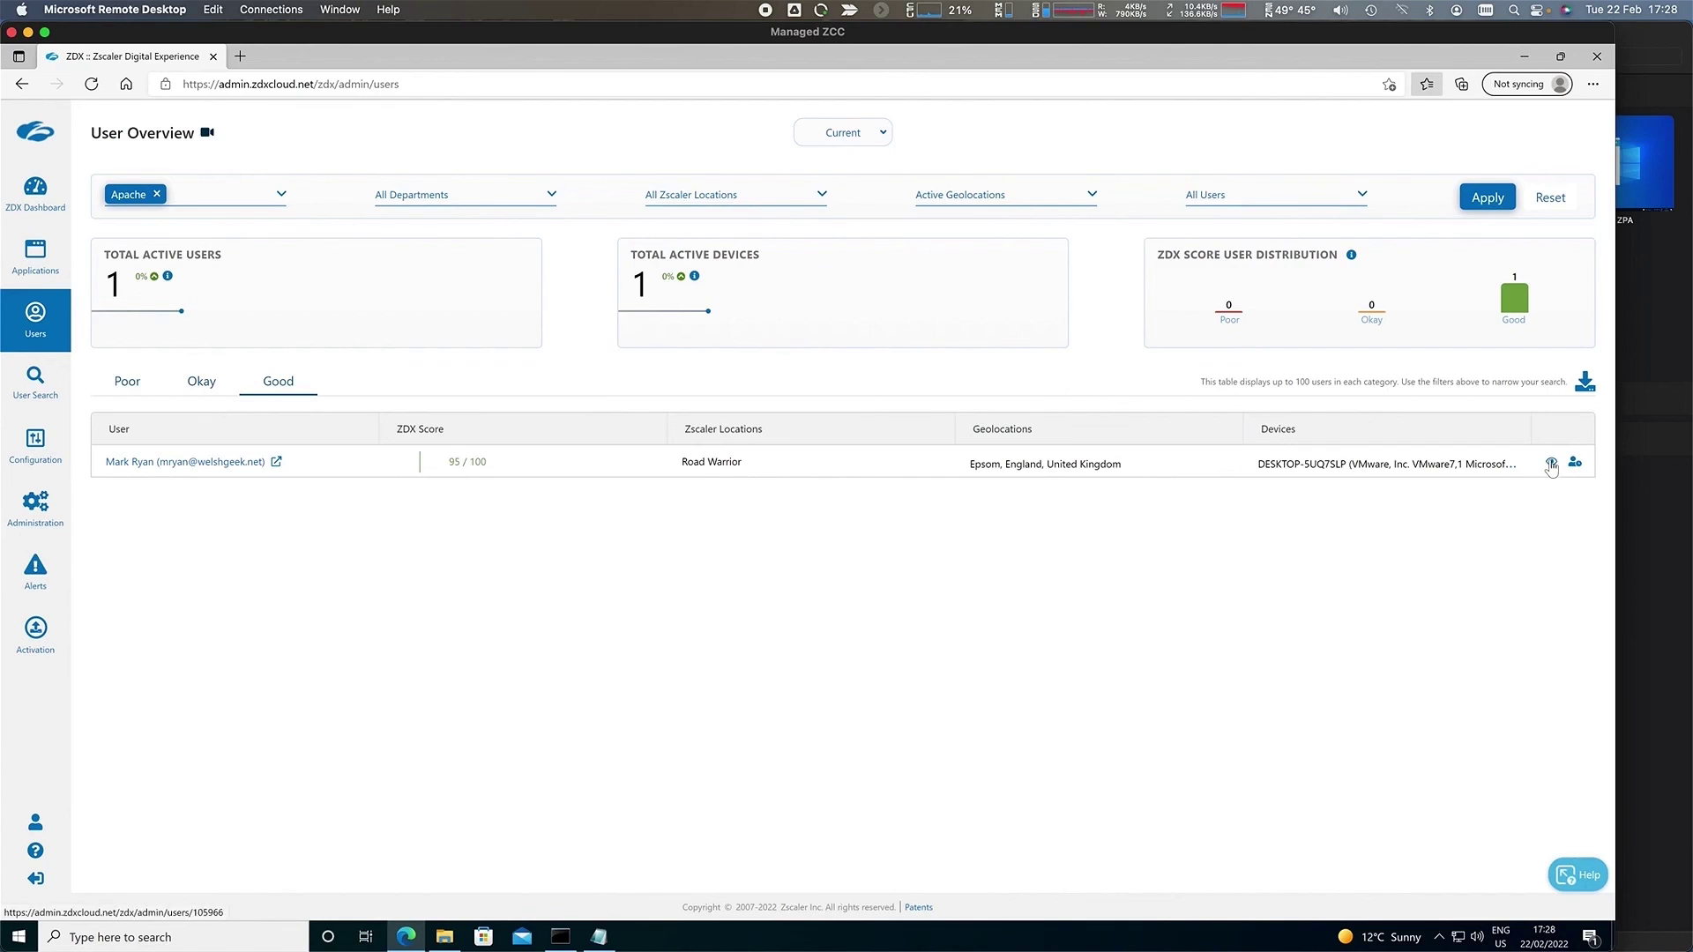
left_click(1551, 465)
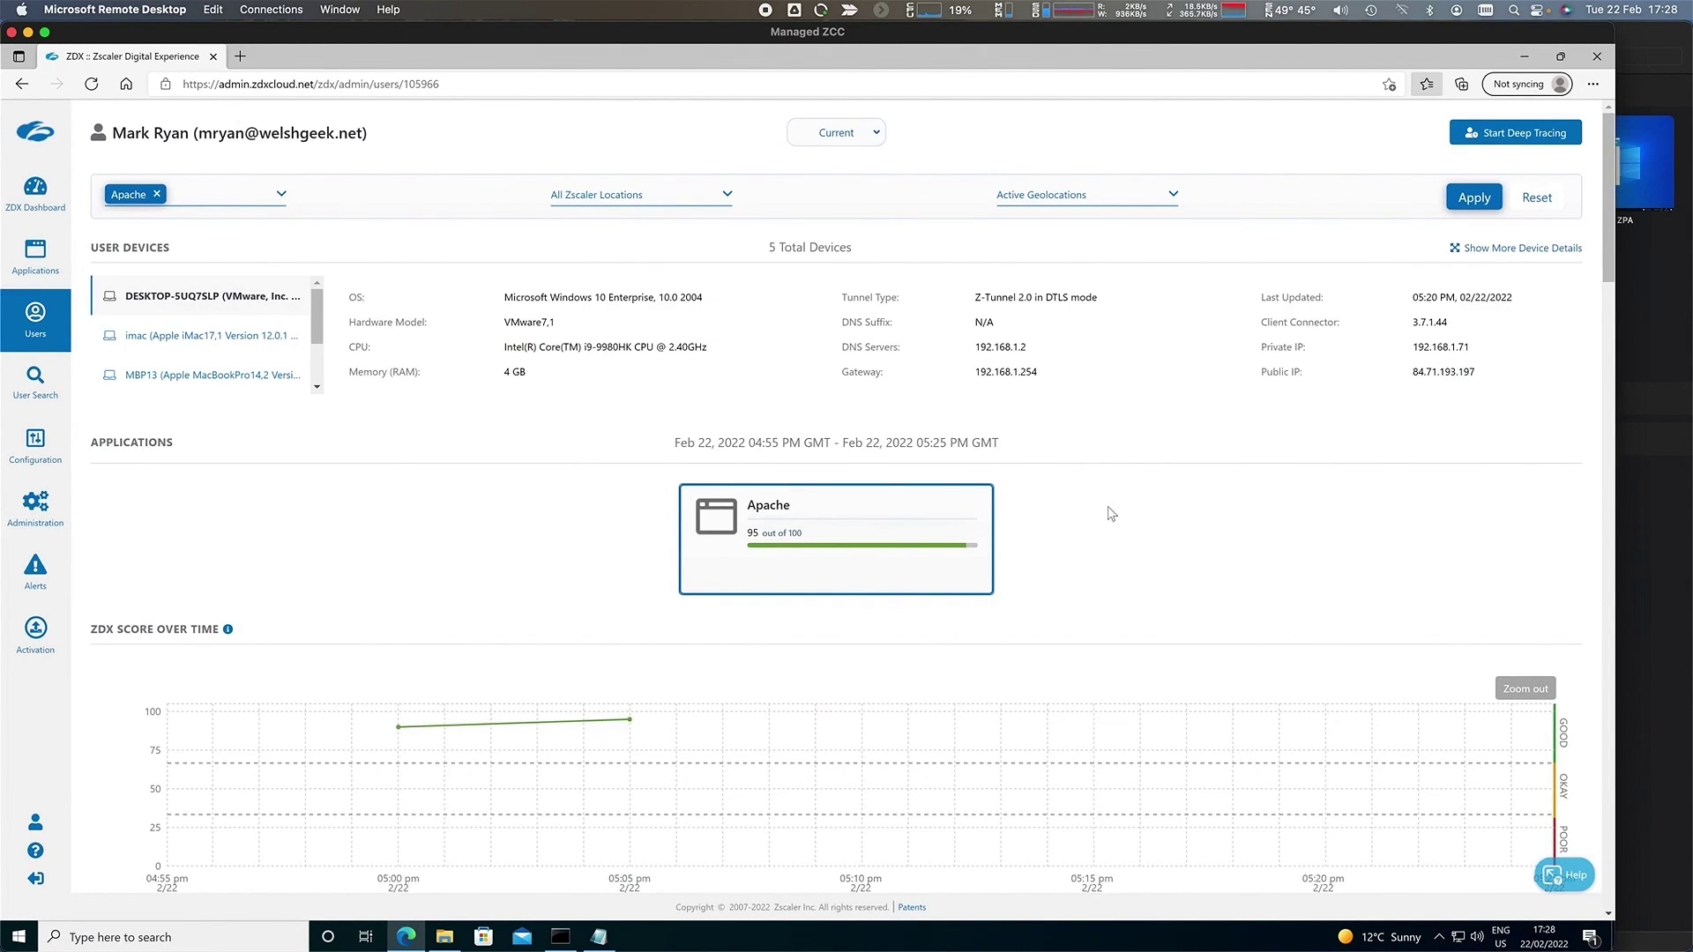
- Show the Cloud Path hop view through ZPA Service Edge and App Connector to 192.168.1.11
scroll(1118, 566, "down", 15)
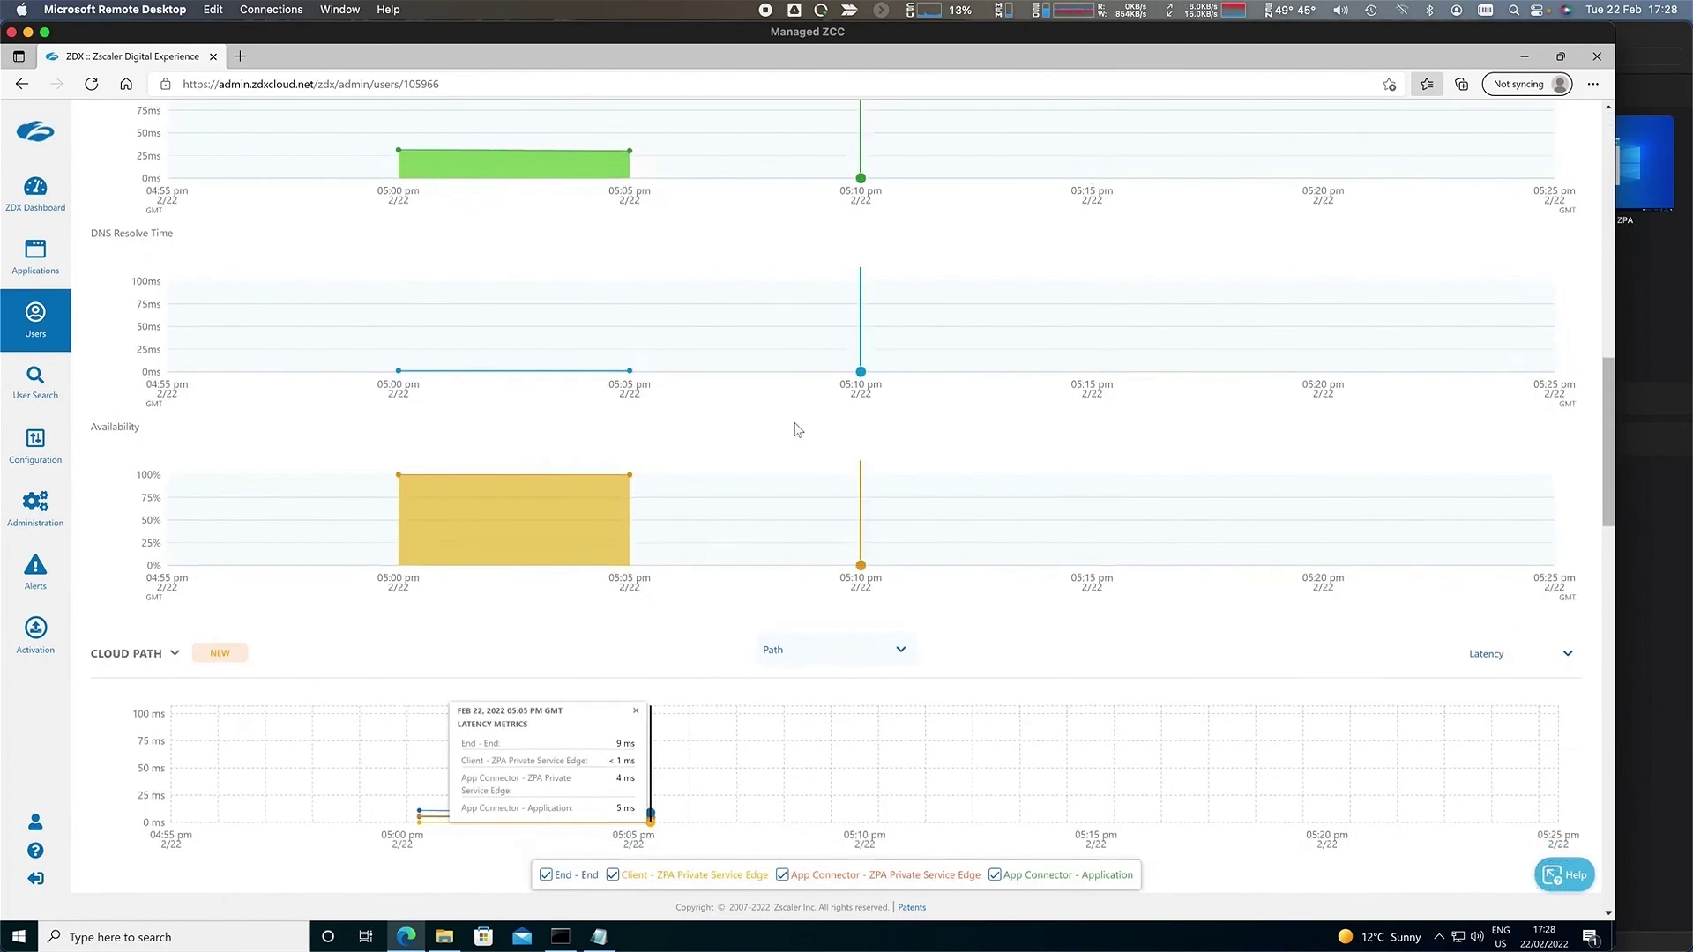
scroll(390, 408, "up", 1)
scroll(388, 406, "down", 4)
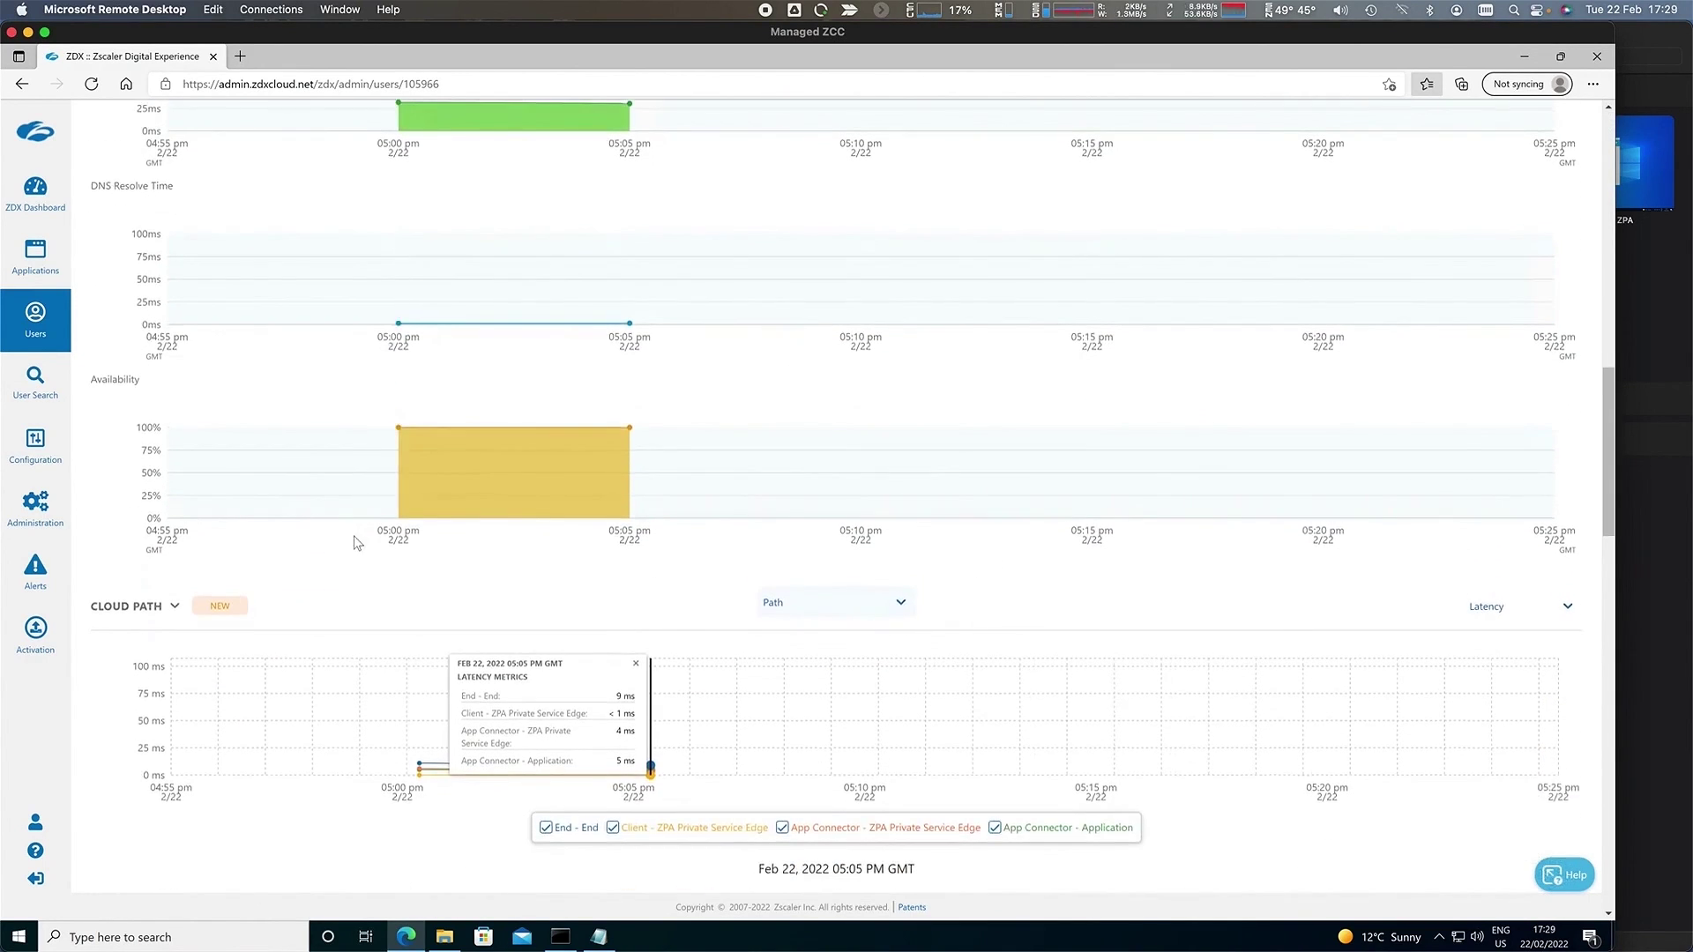
scroll(404, 765, "down", 4)
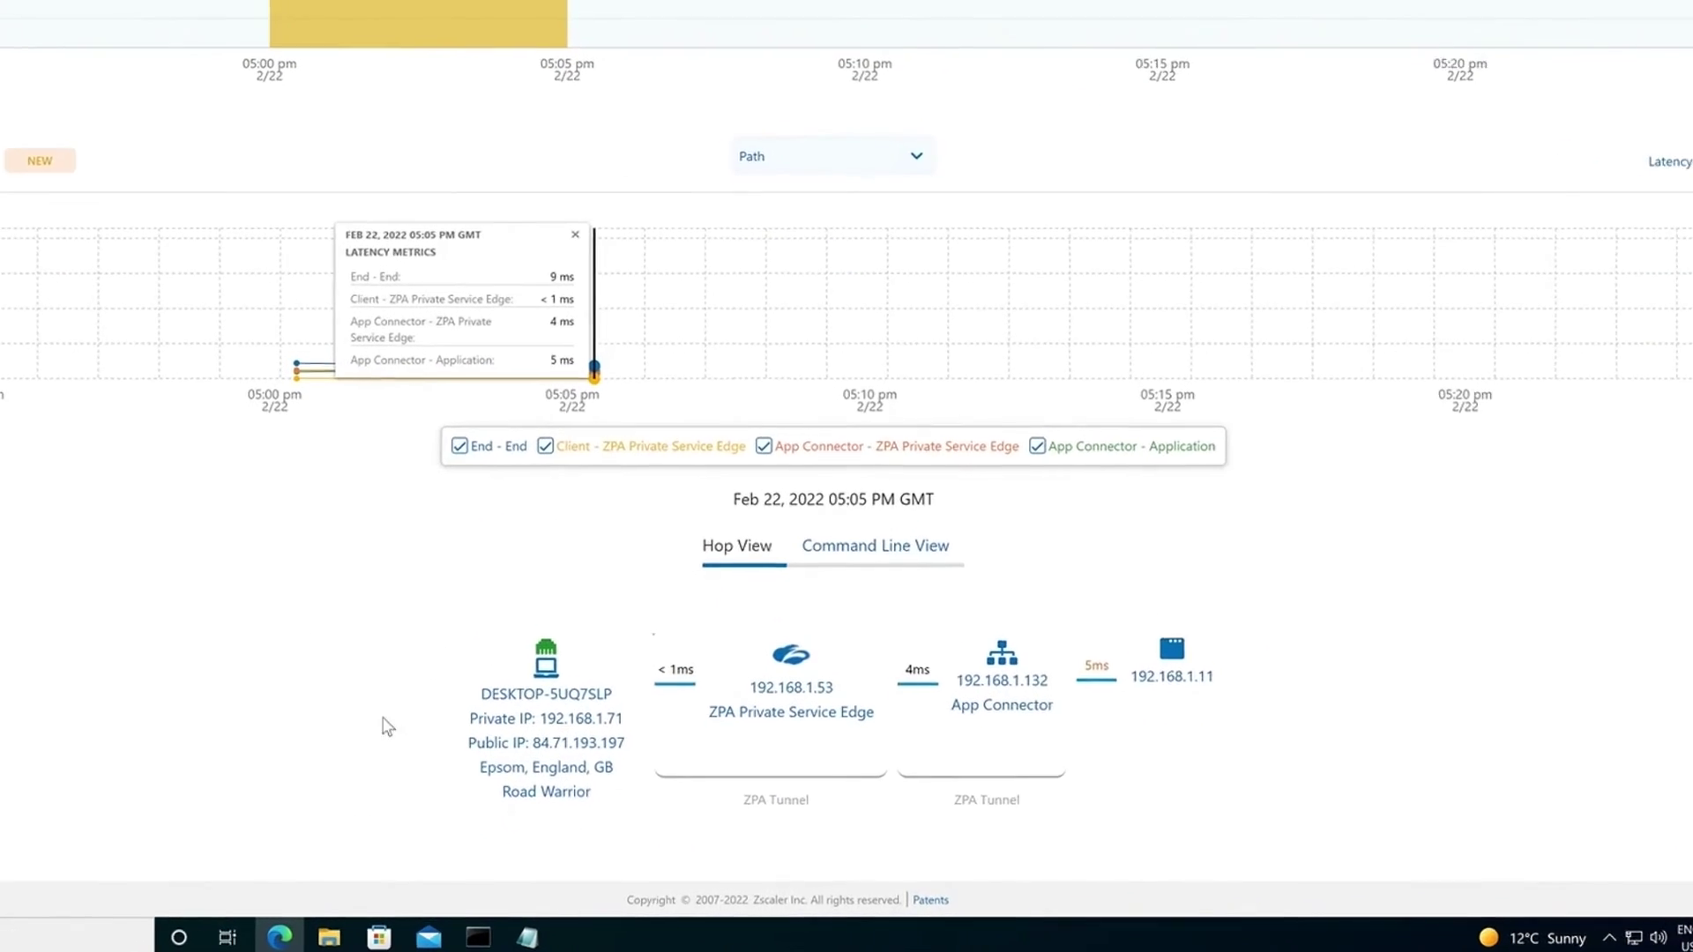
mouse_move(668, 744)
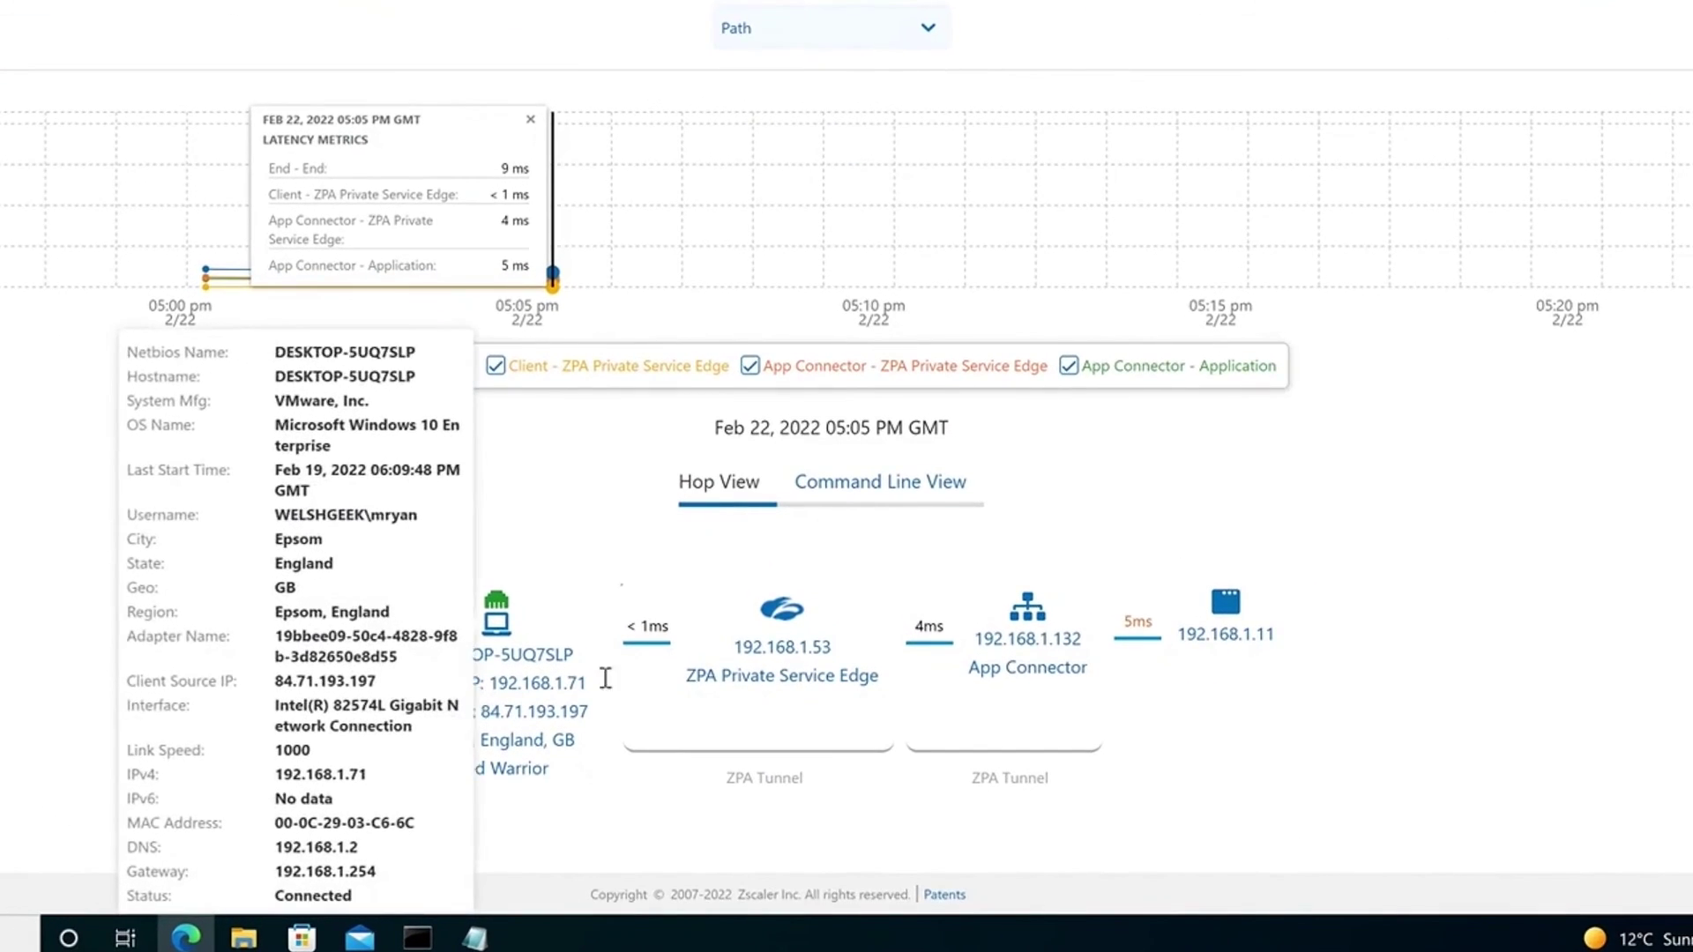
mouse_move(820, 688)
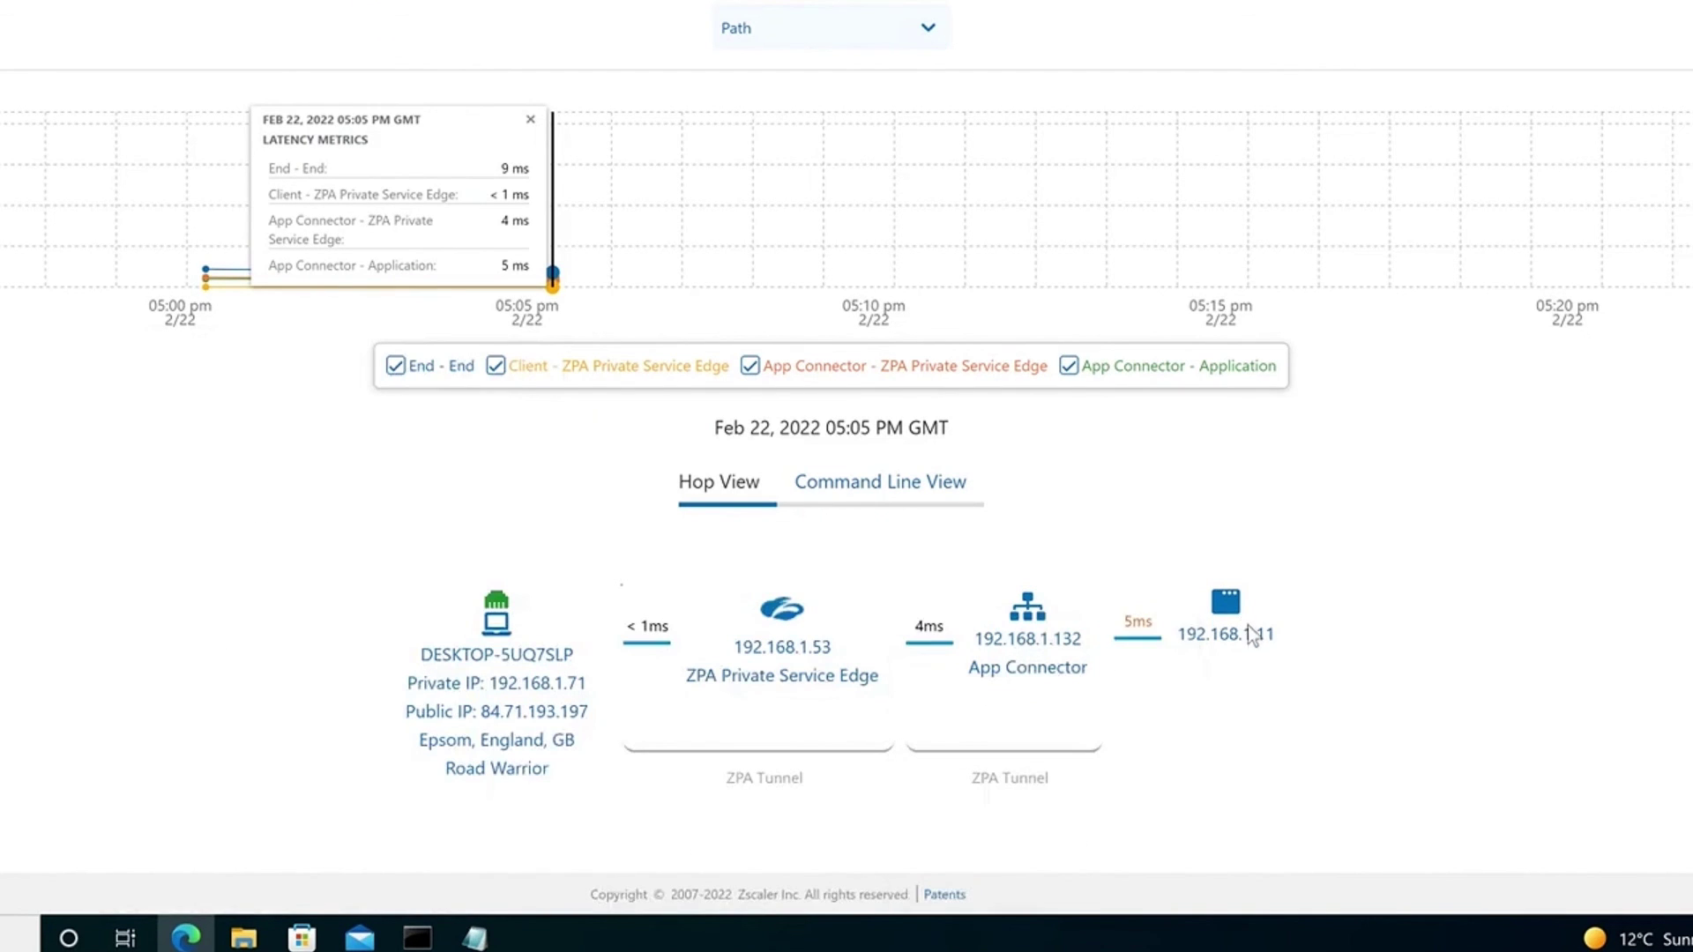
mouse_move(1267, 632)
left_click(1514, 607)
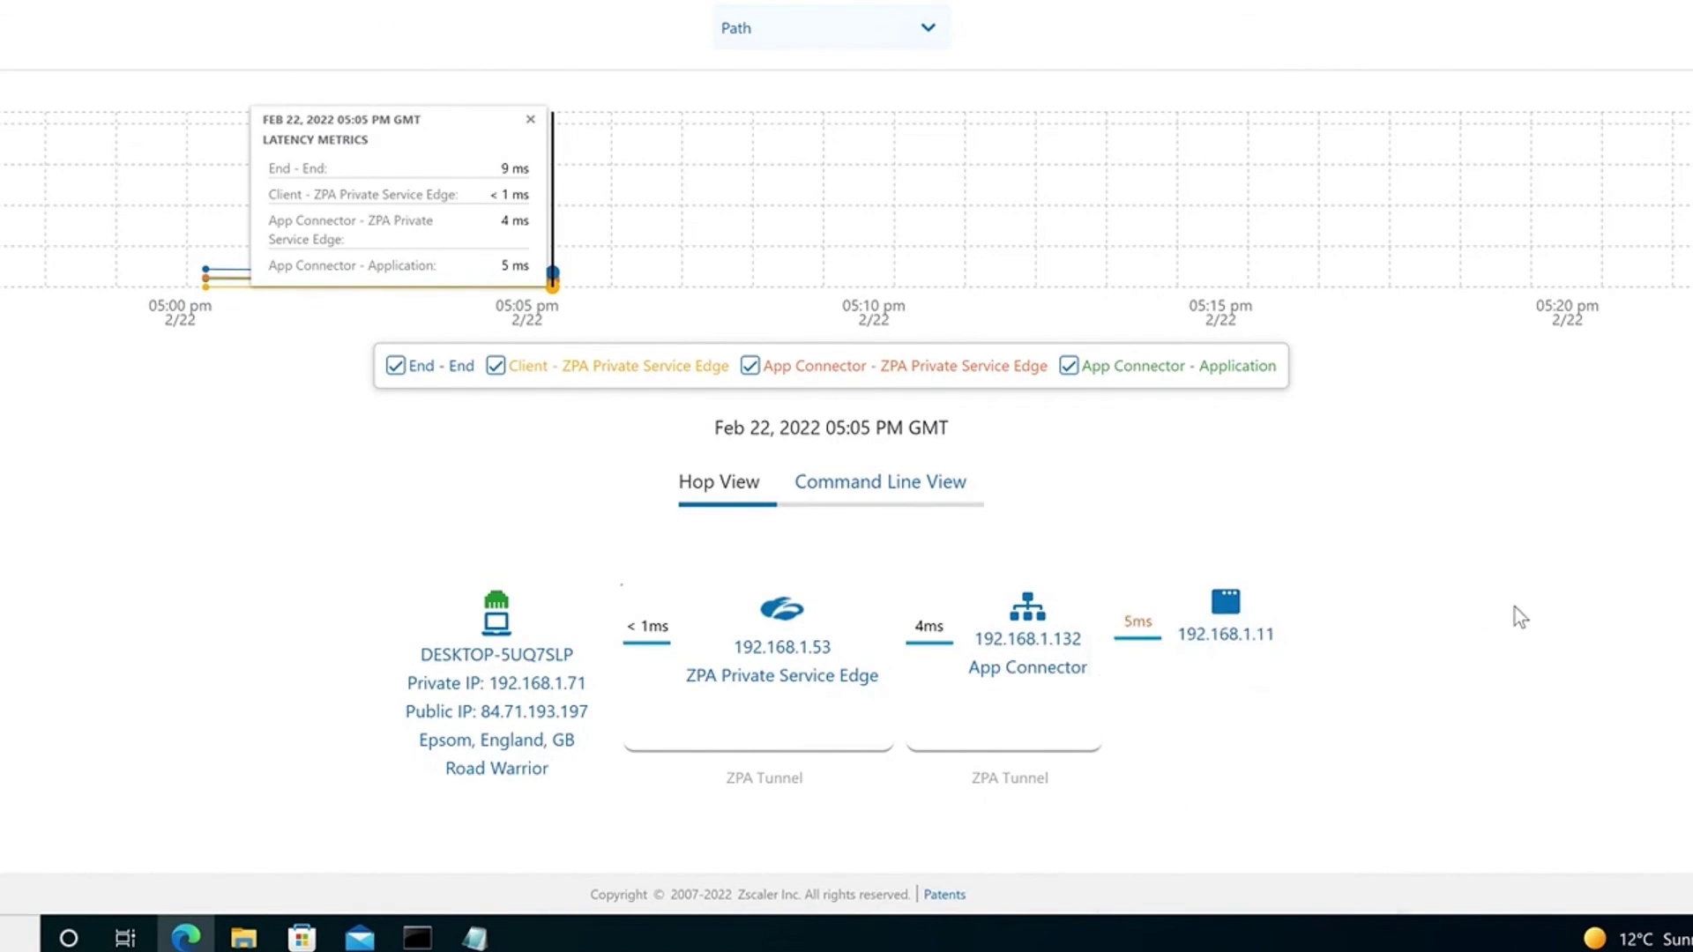